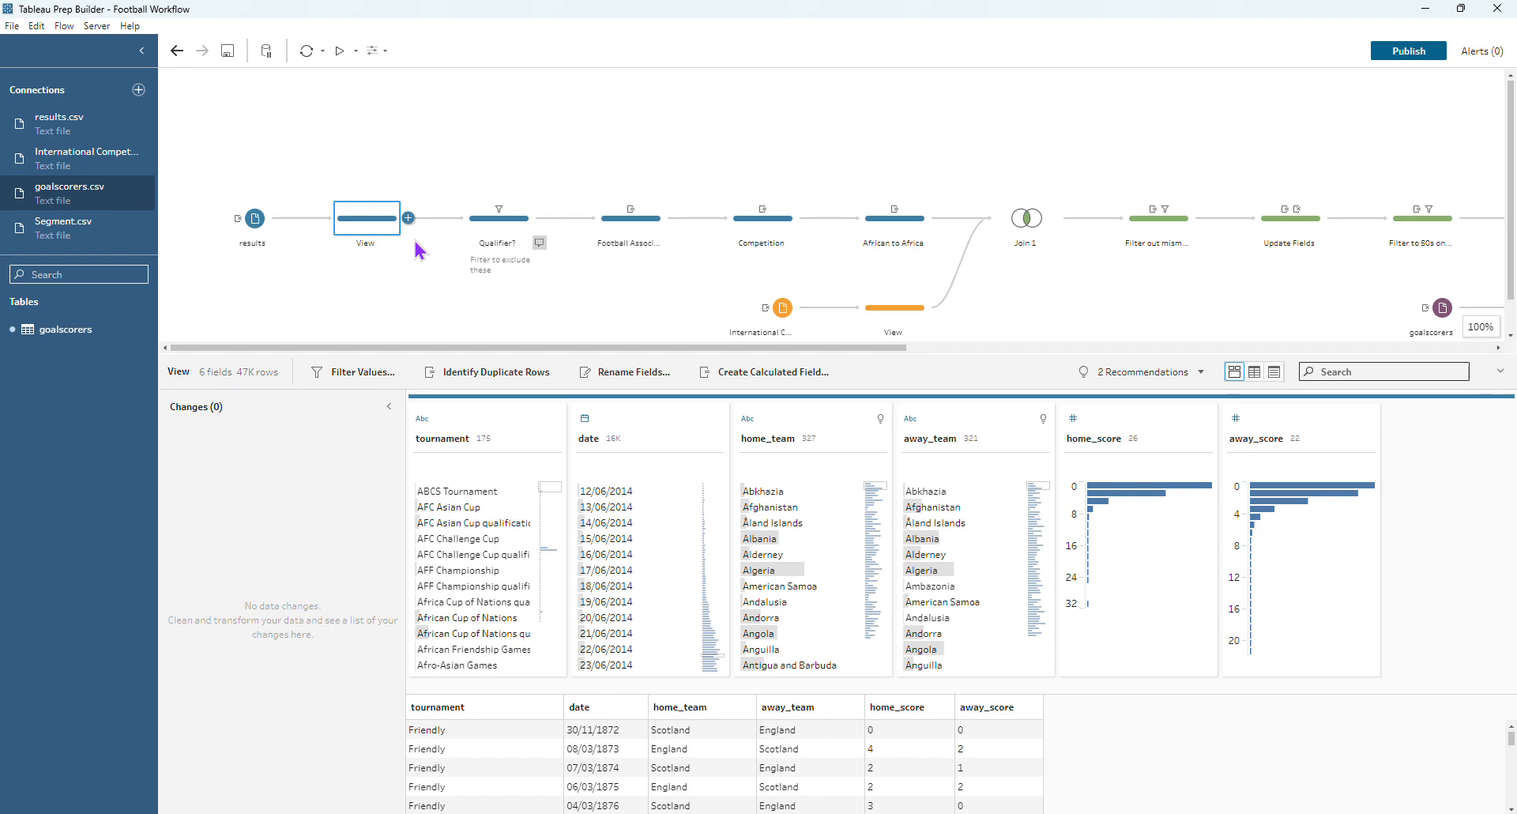
- Return the date values to the earliest dates in the View step and briefly highlight the AFC Asian Cup rows
drag(718, 656, 713, 478)
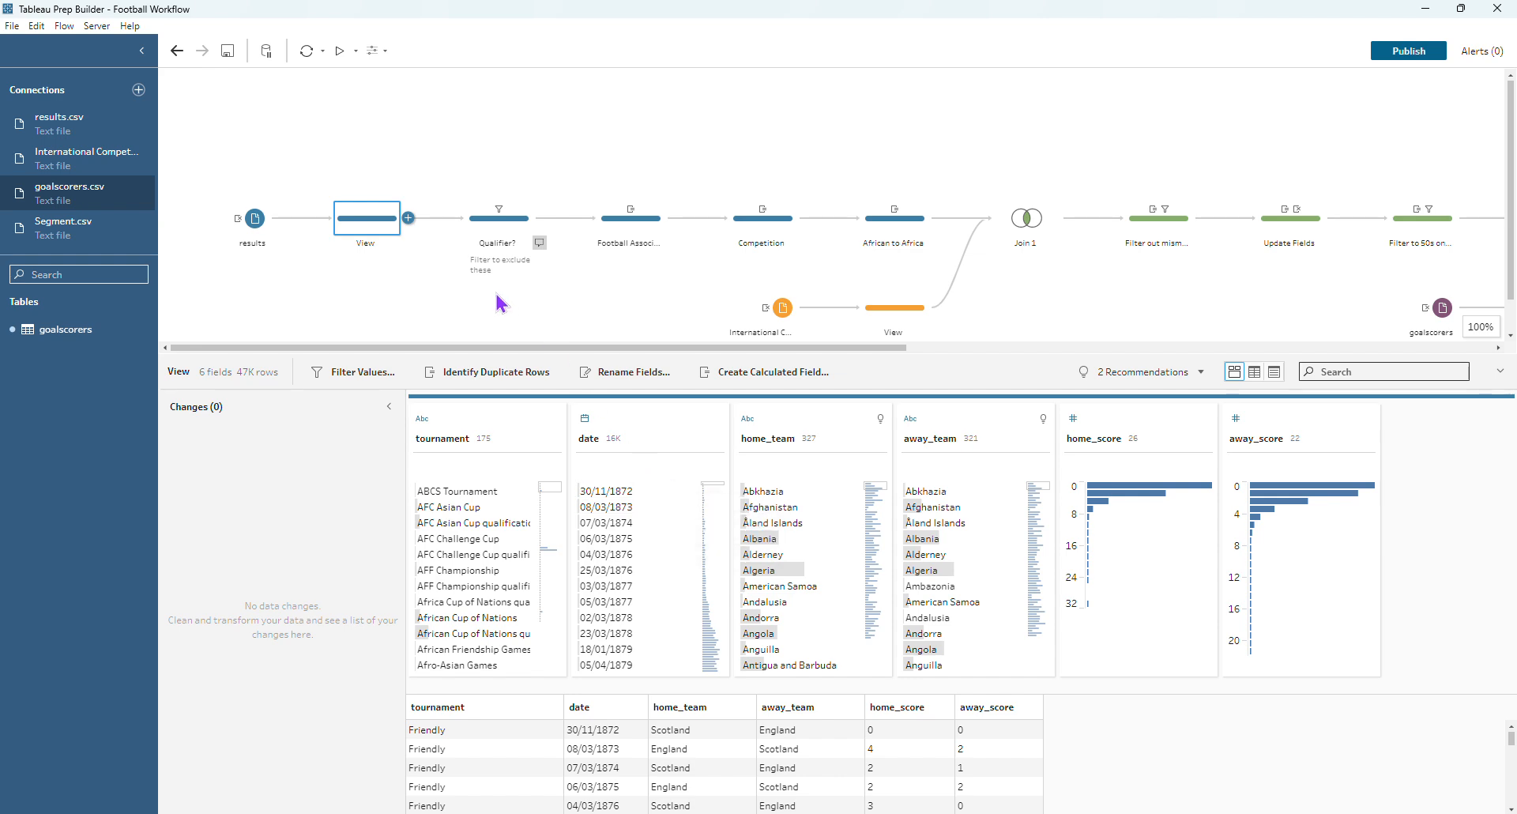
click(473, 506)
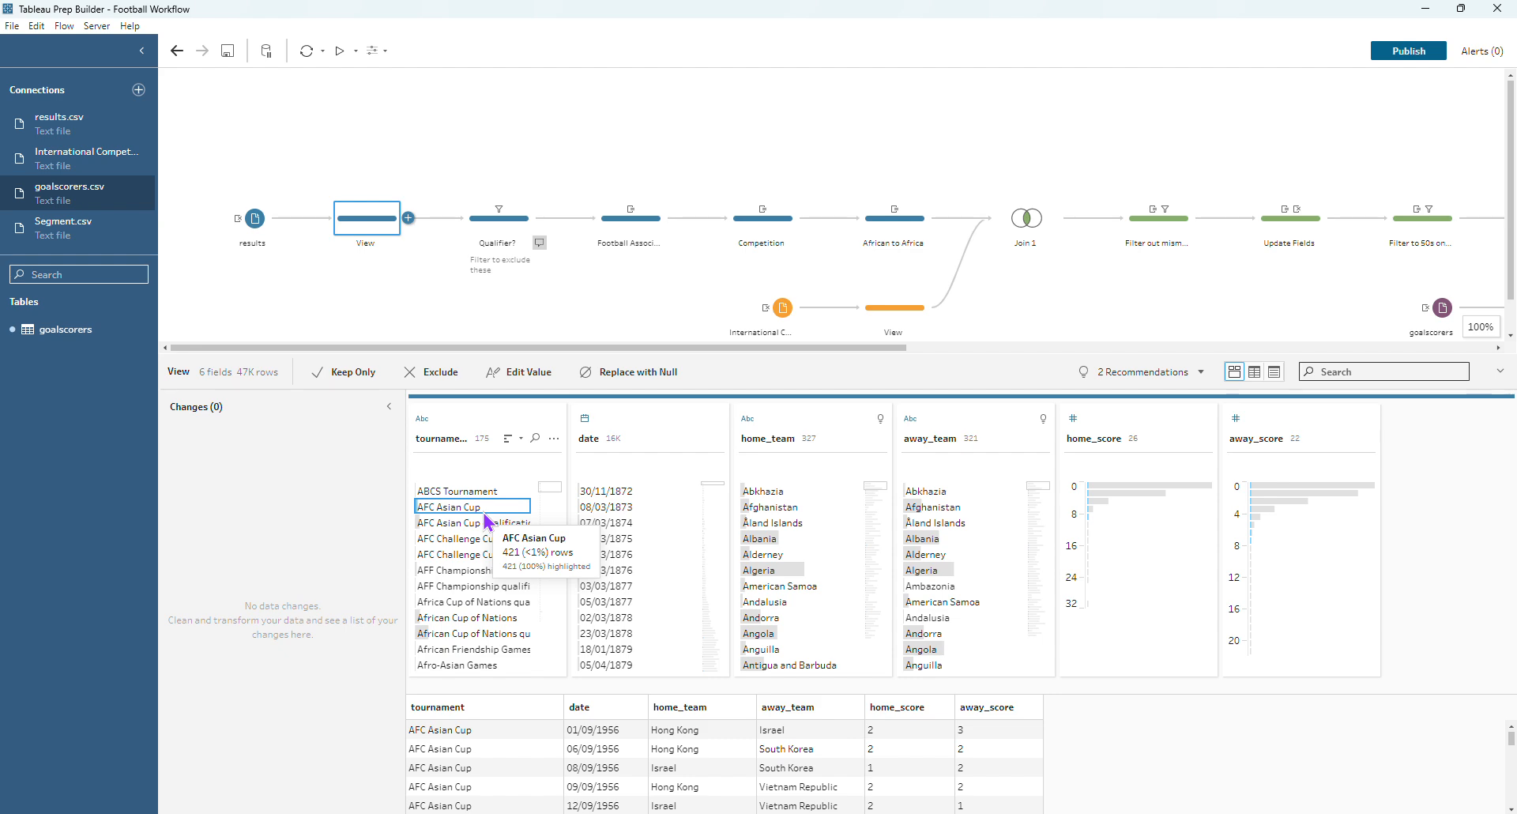
click(421, 512)
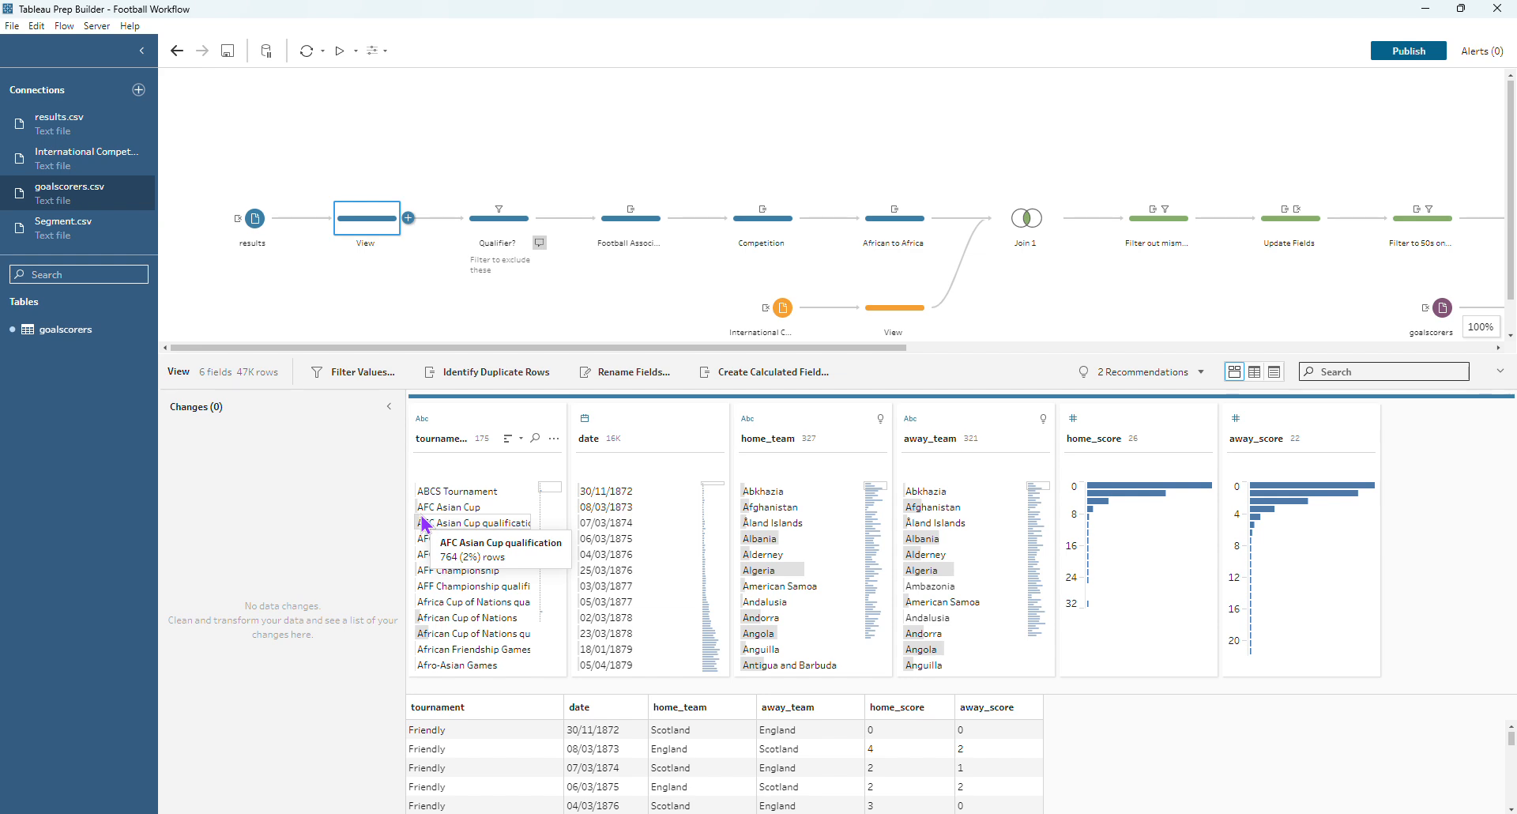
- Review the tournament filter calculation in the Qualifier? step and close it without changes
click(488, 234)
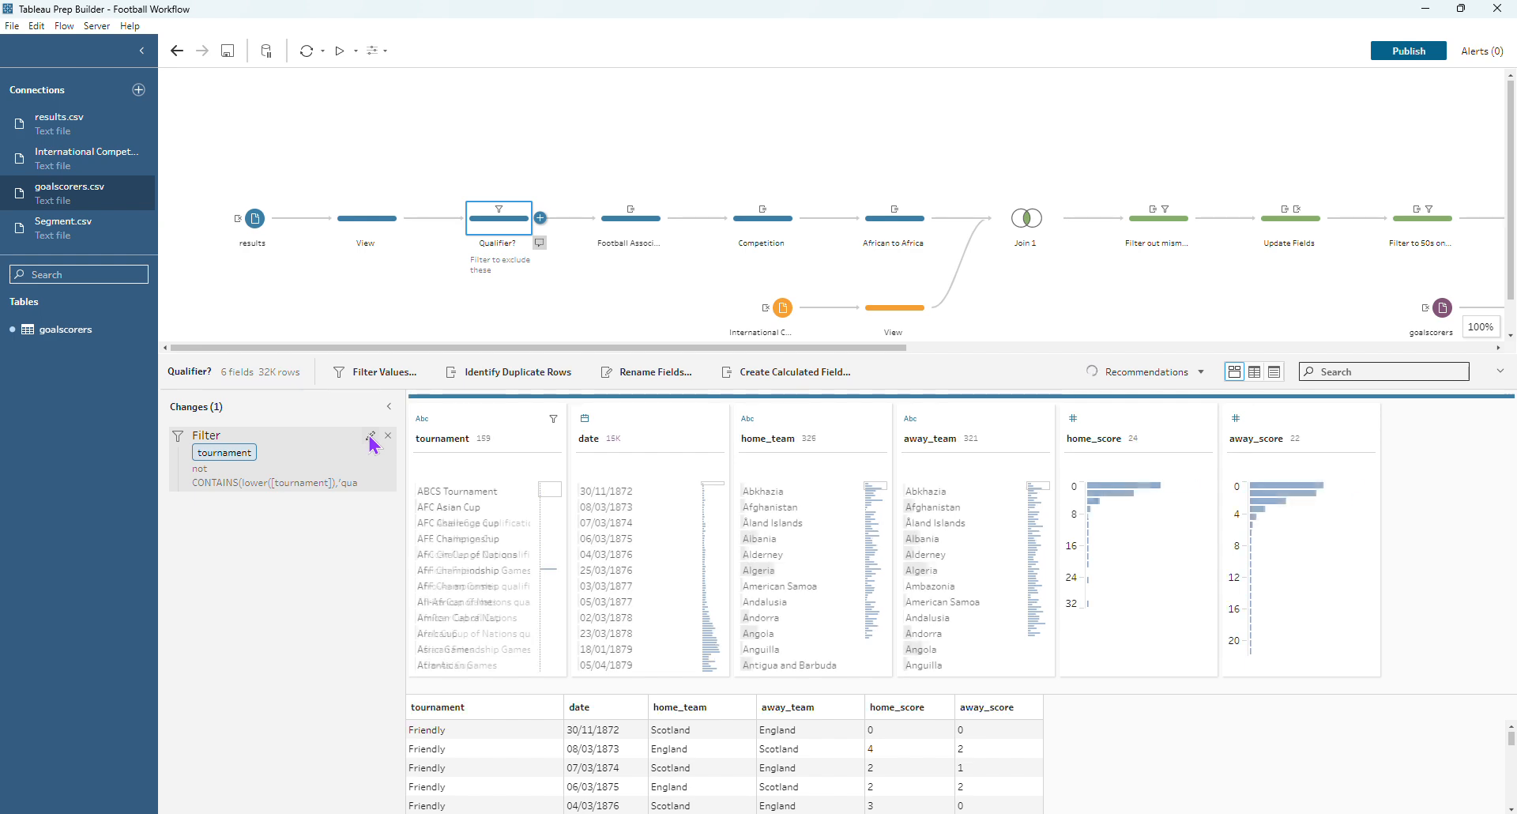
double_click(375, 446)
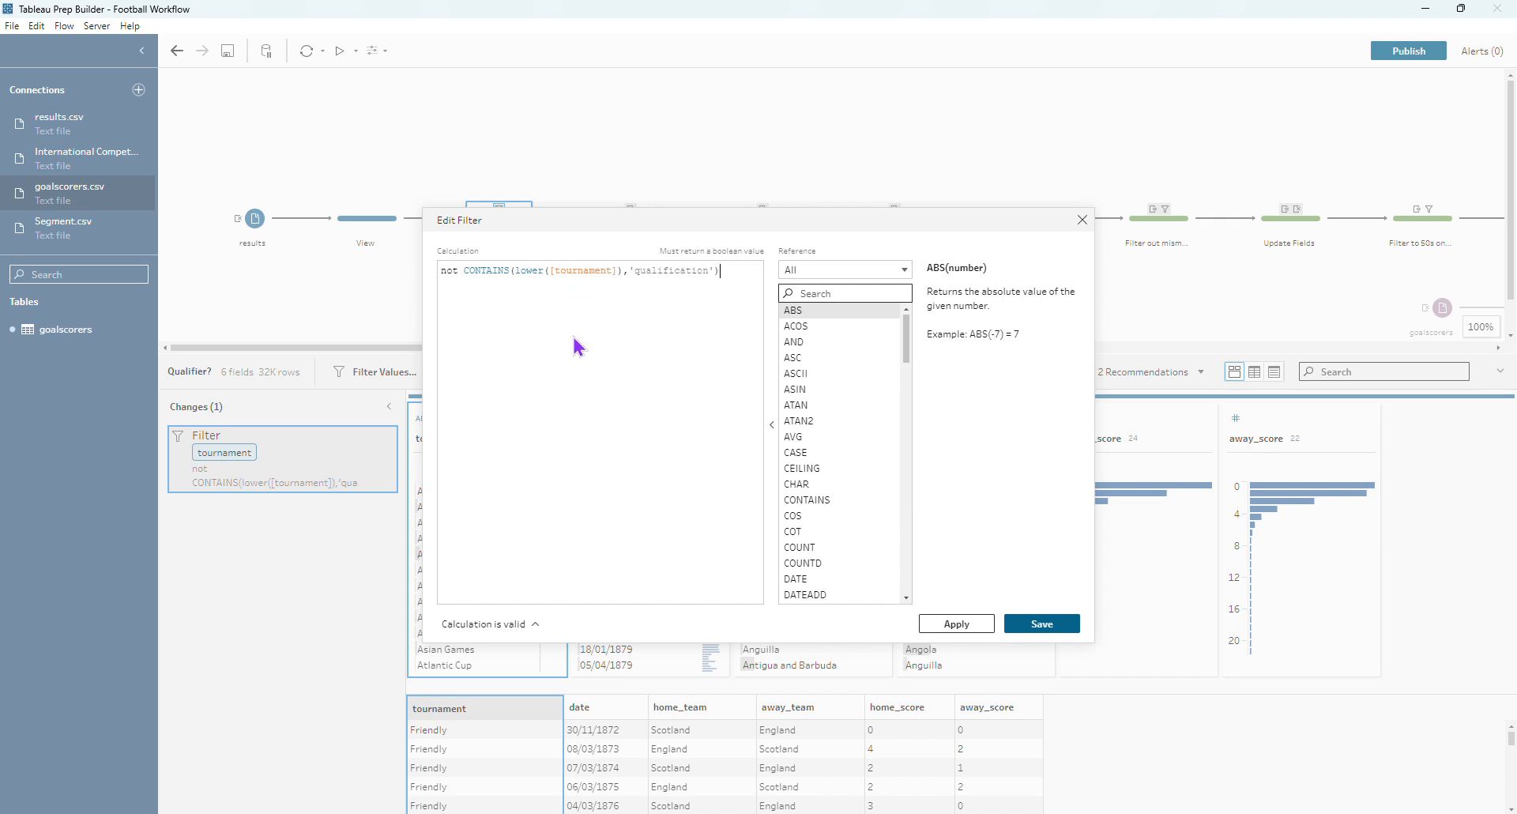
click(1083, 219)
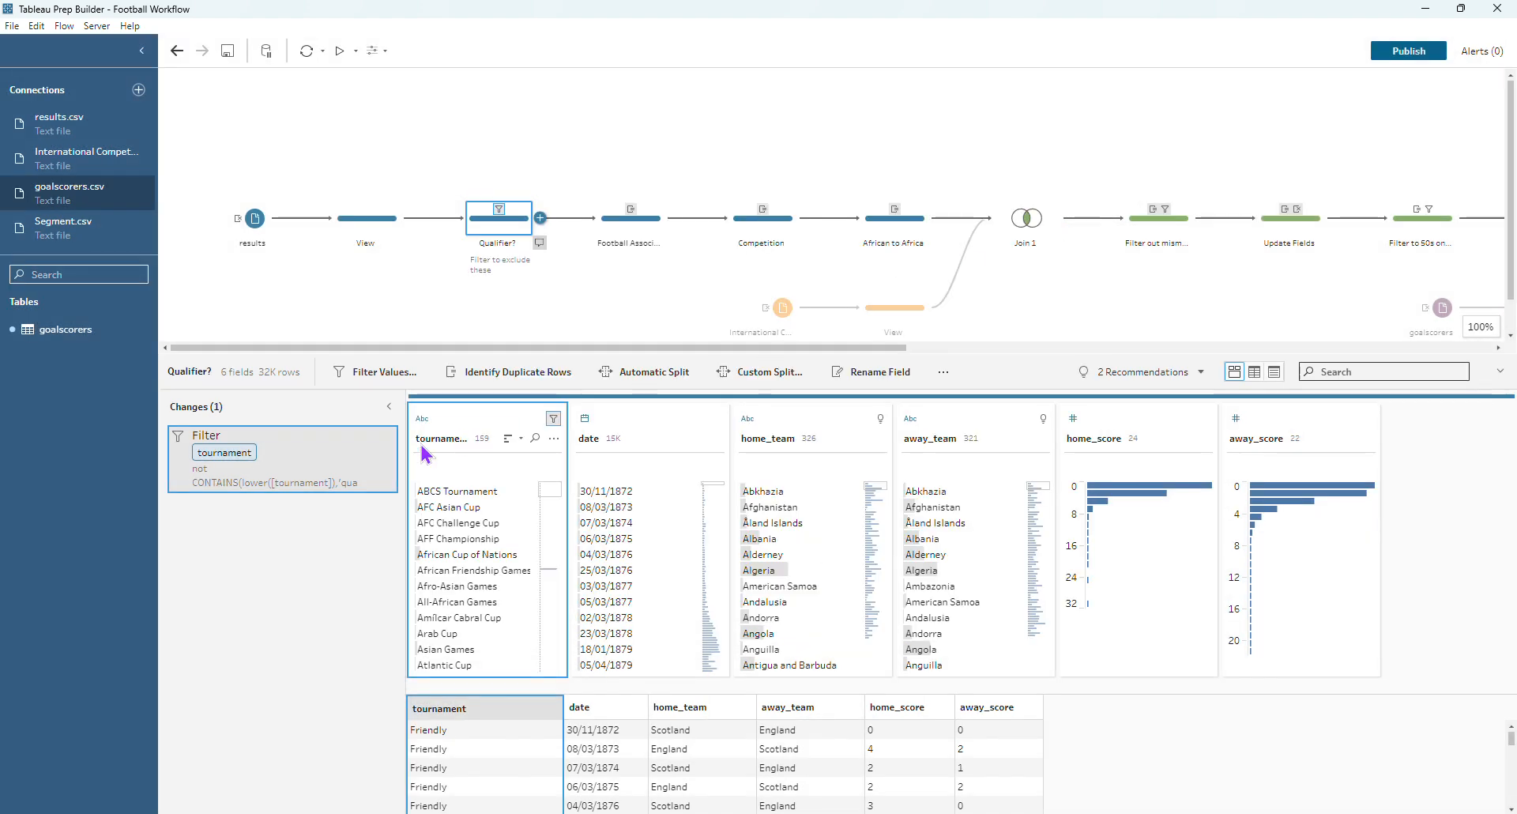
- Try a wildcard-match filter on the tournament field set to exclude values that contain the match text
click(554, 438)
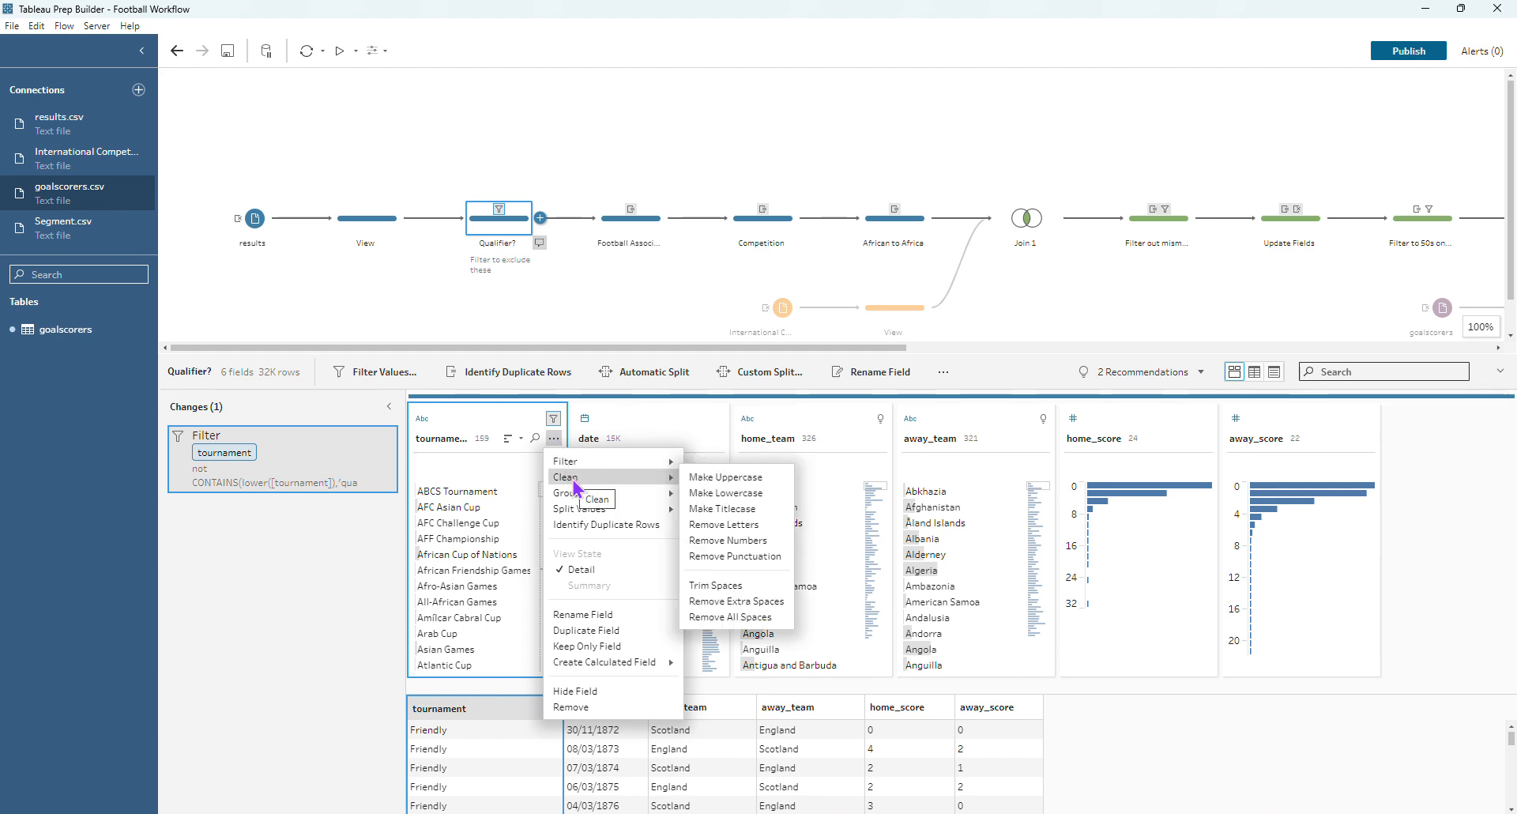
mouse_move(626, 471)
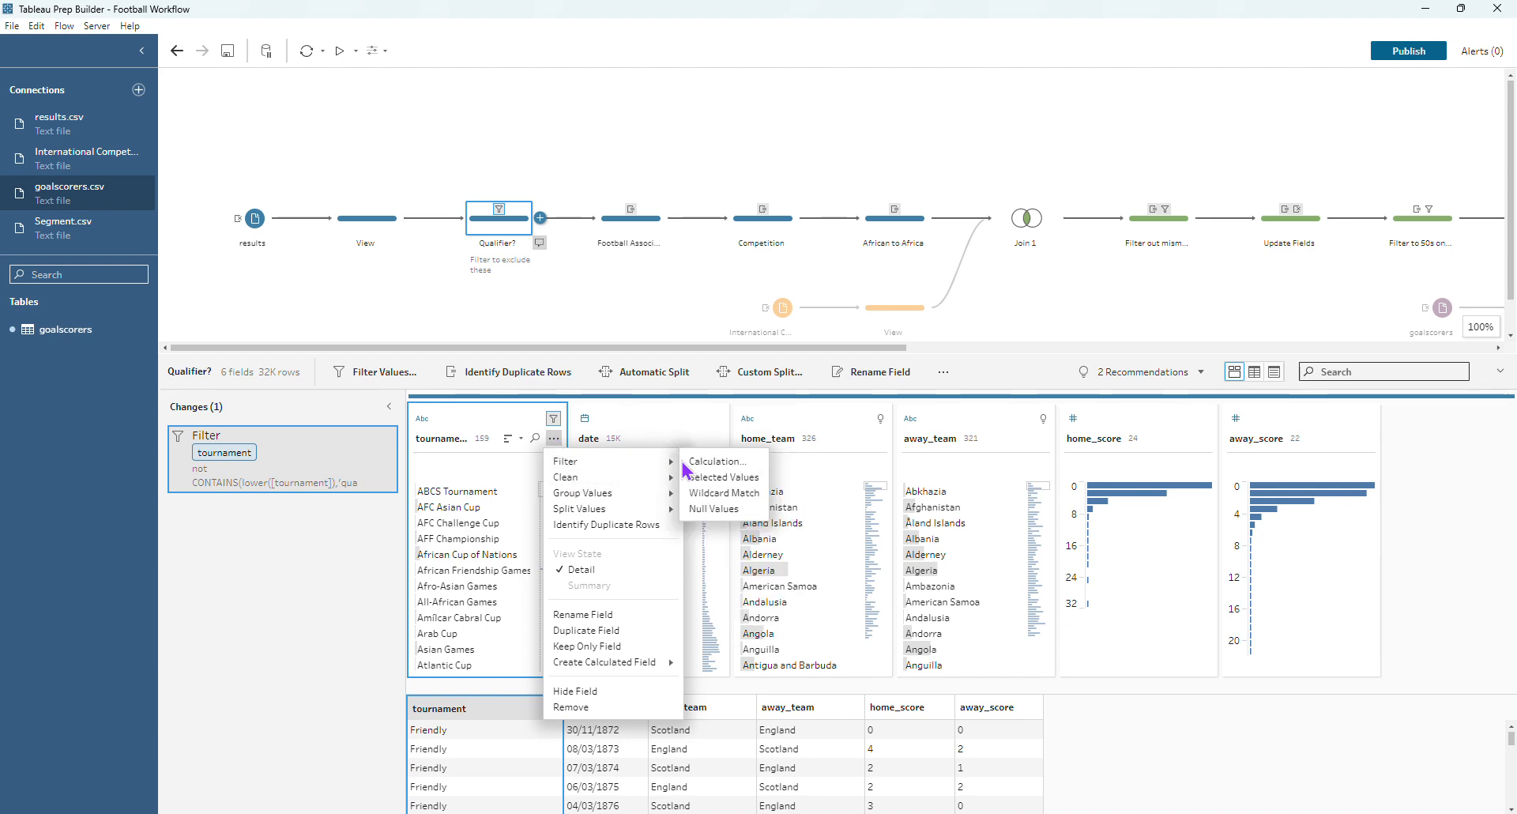
click(714, 497)
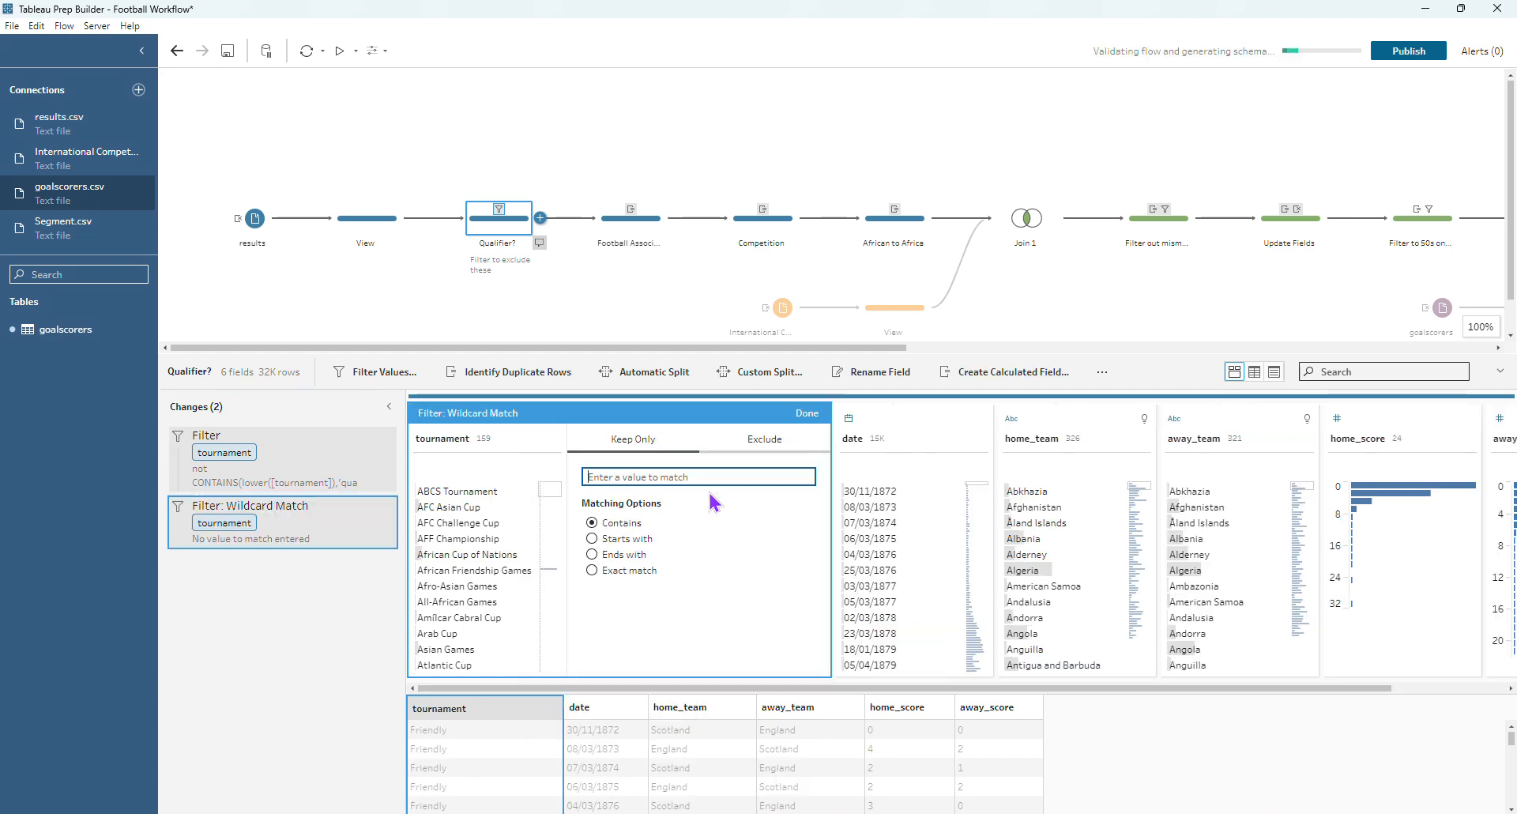
click(740, 448)
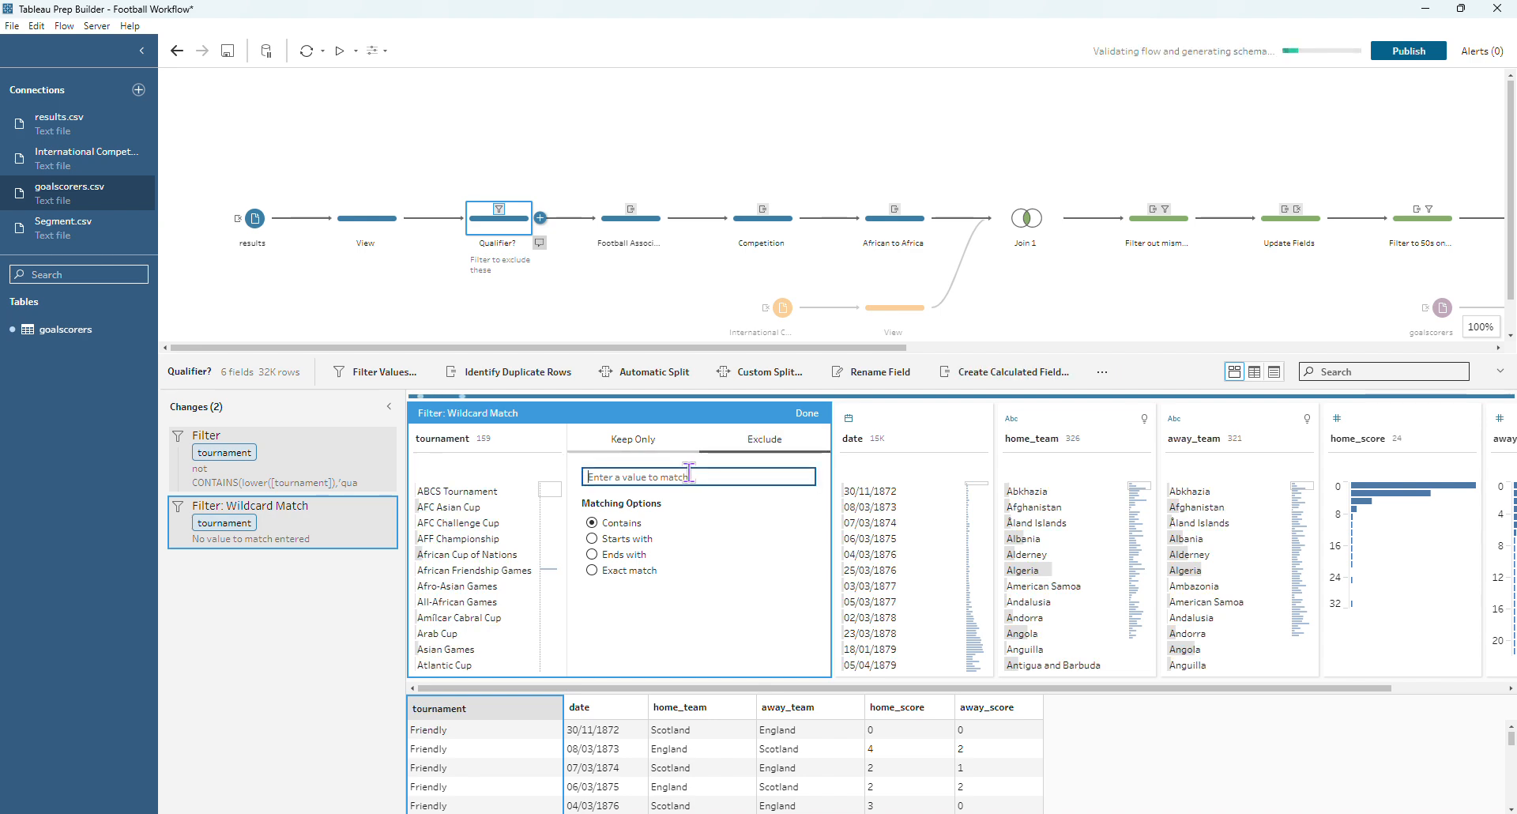
click(799, 418)
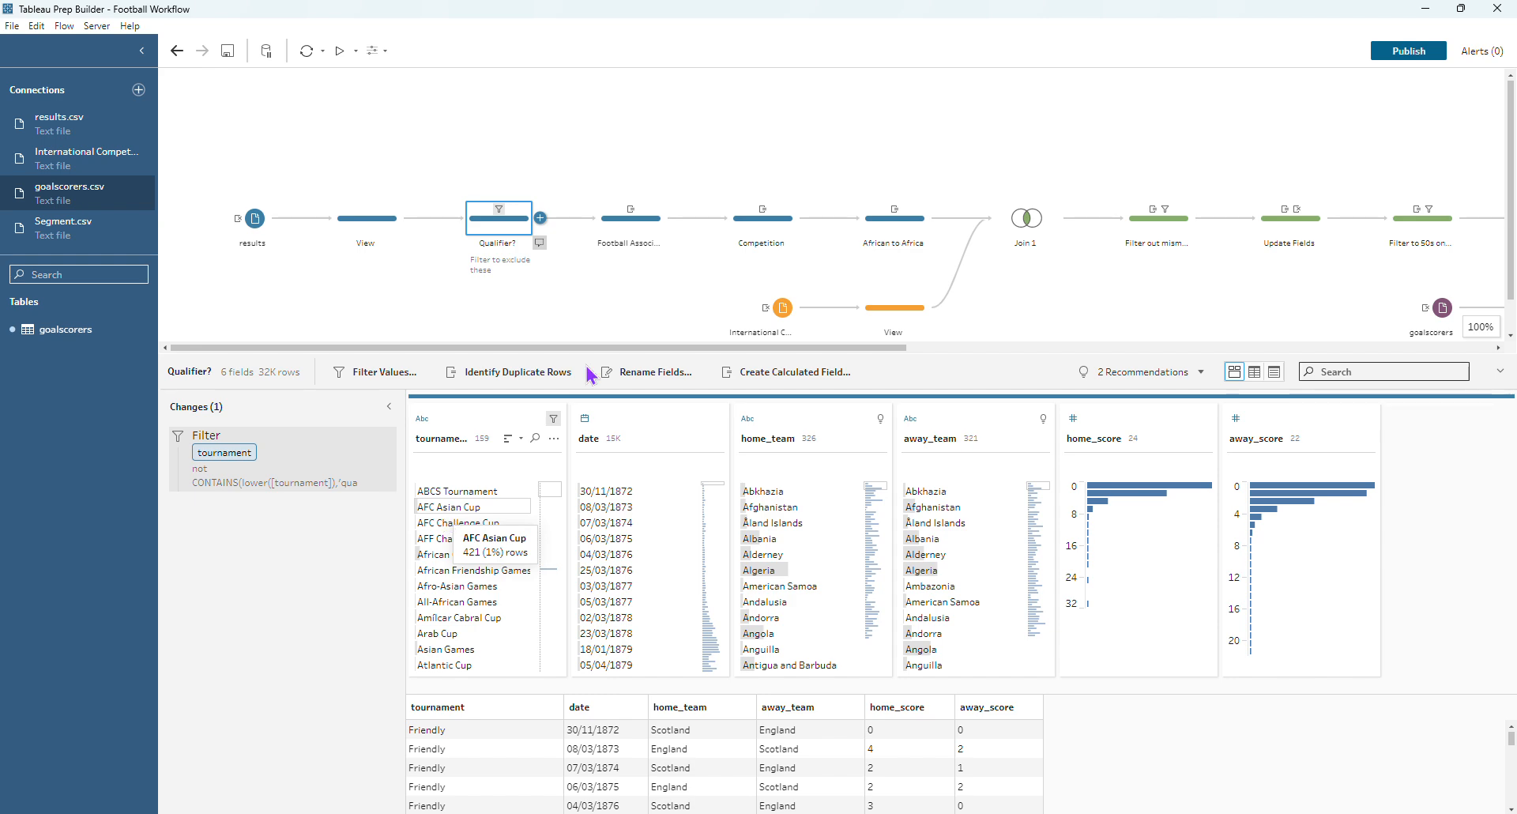
- Review the REGEXP_EXTRACT formula behind the Football Association field and highlight the AFC Asian Cup rows to check the extraction
click(655, 228)
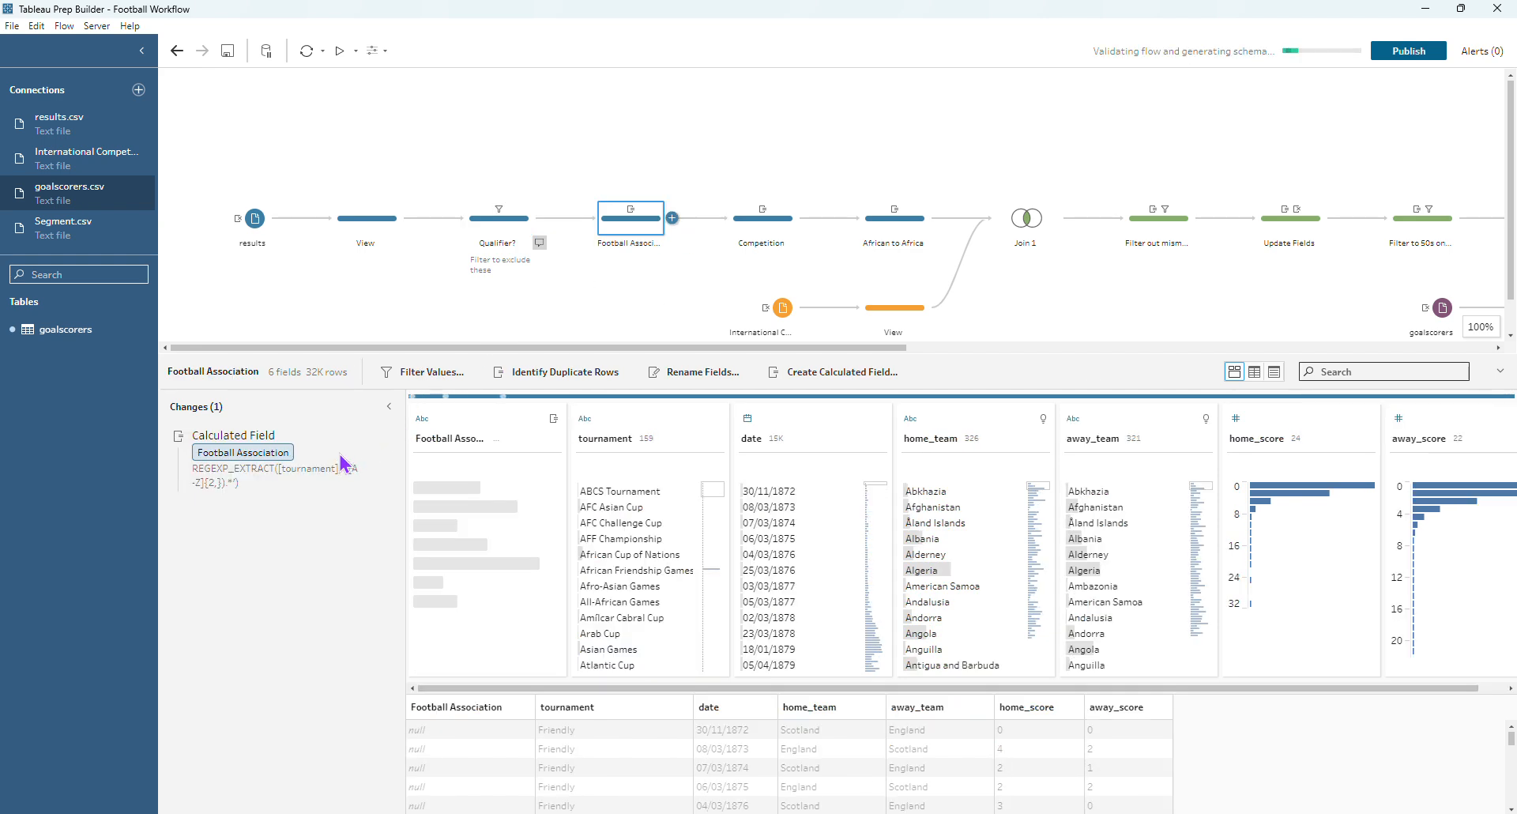
click(370, 437)
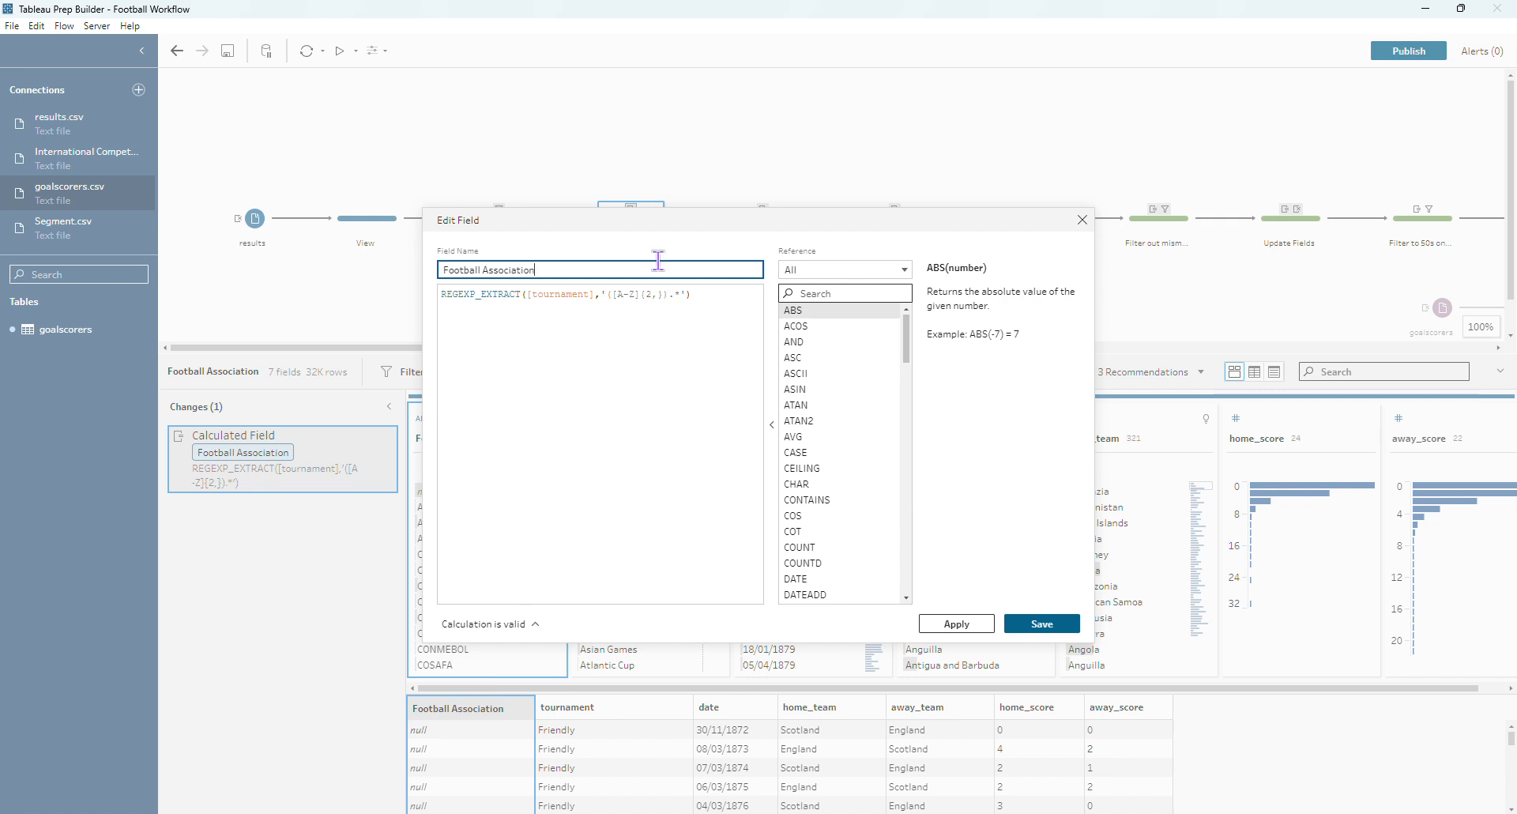
drag(651, 224, 919, 164)
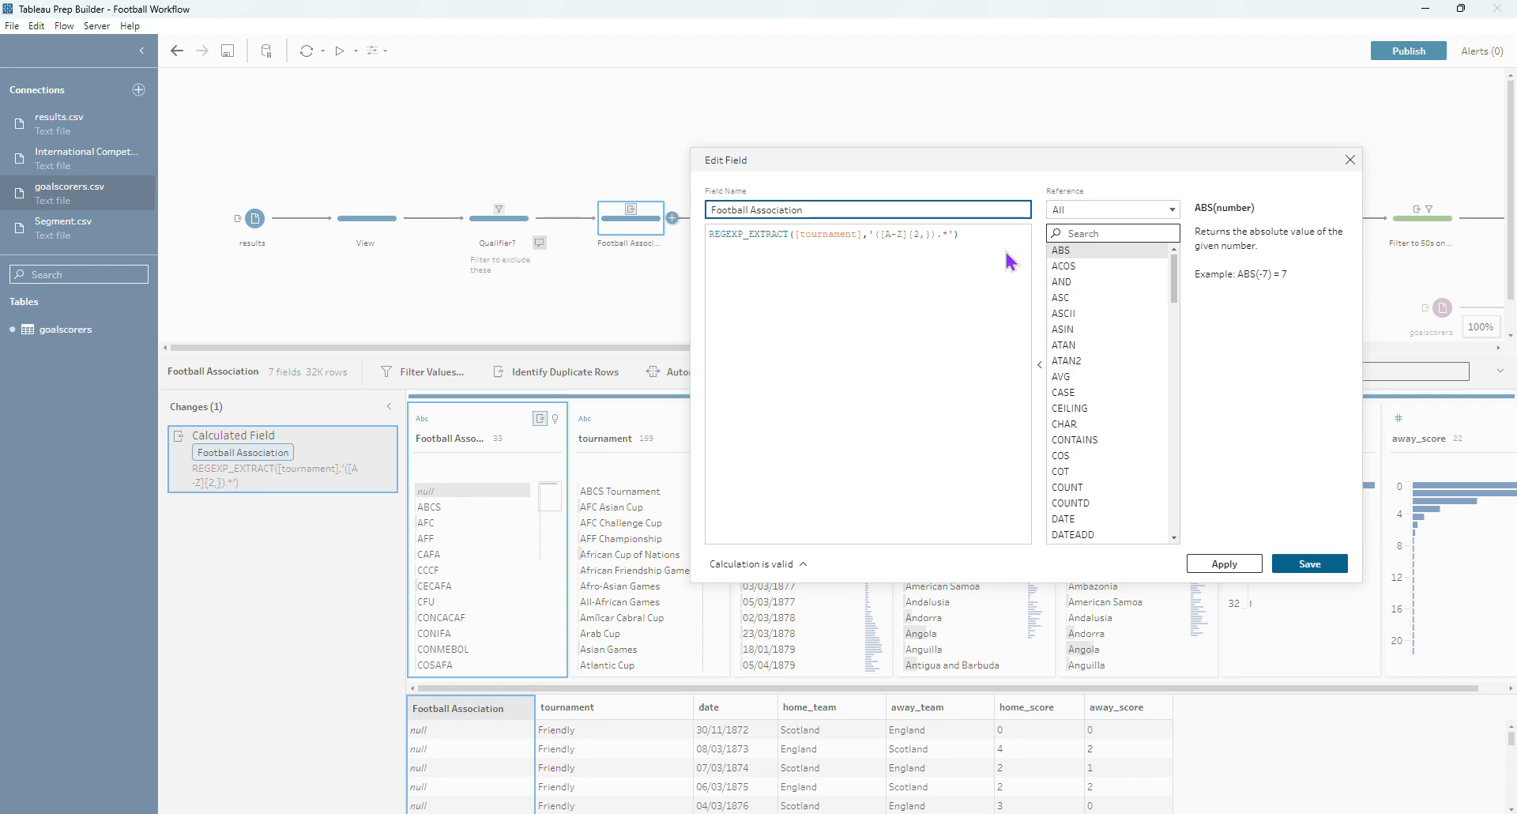
drag(974, 164, 870, 264)
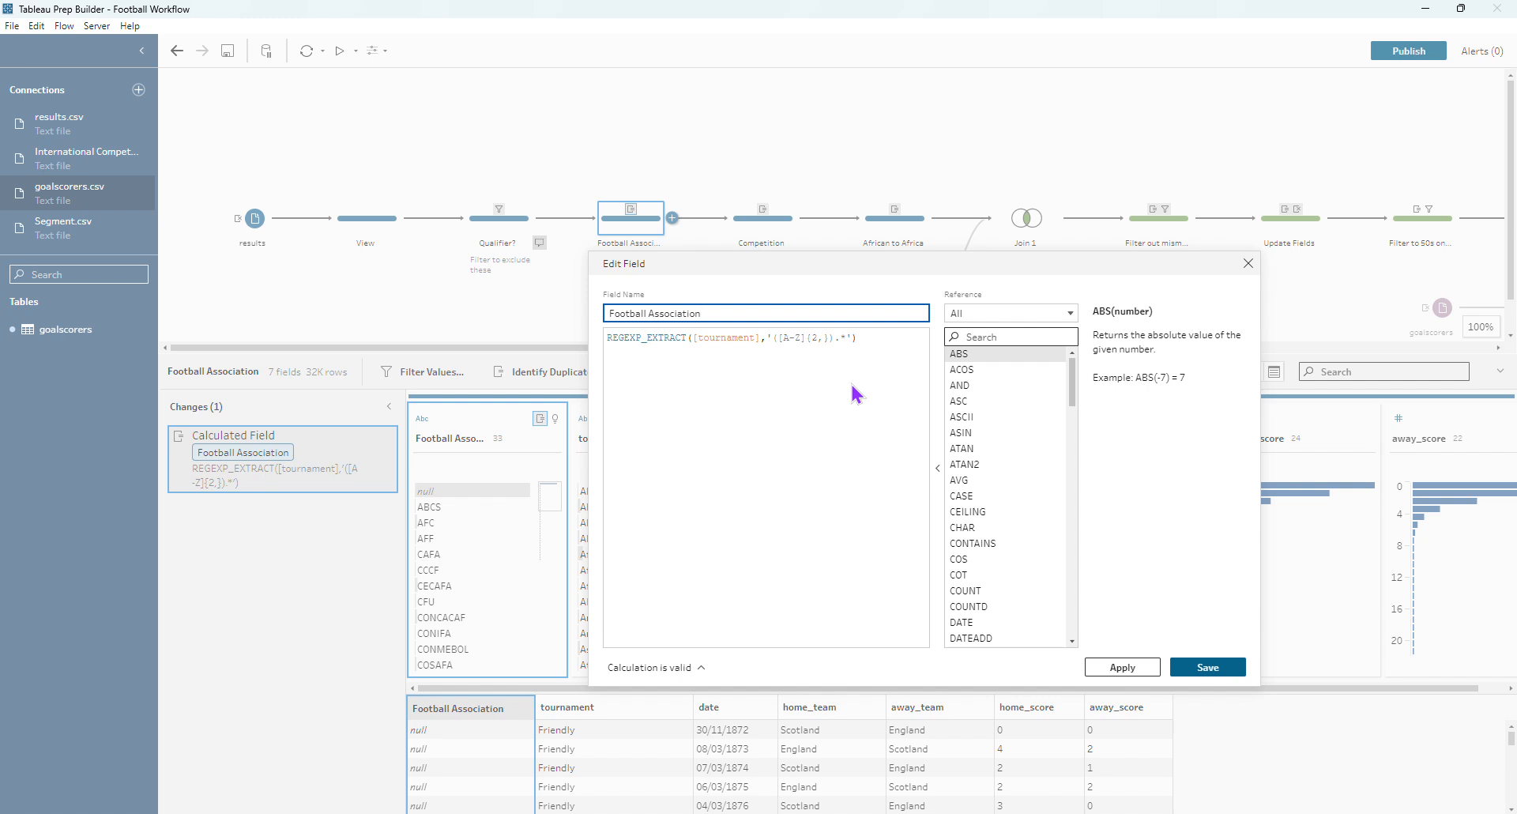
click(1203, 667)
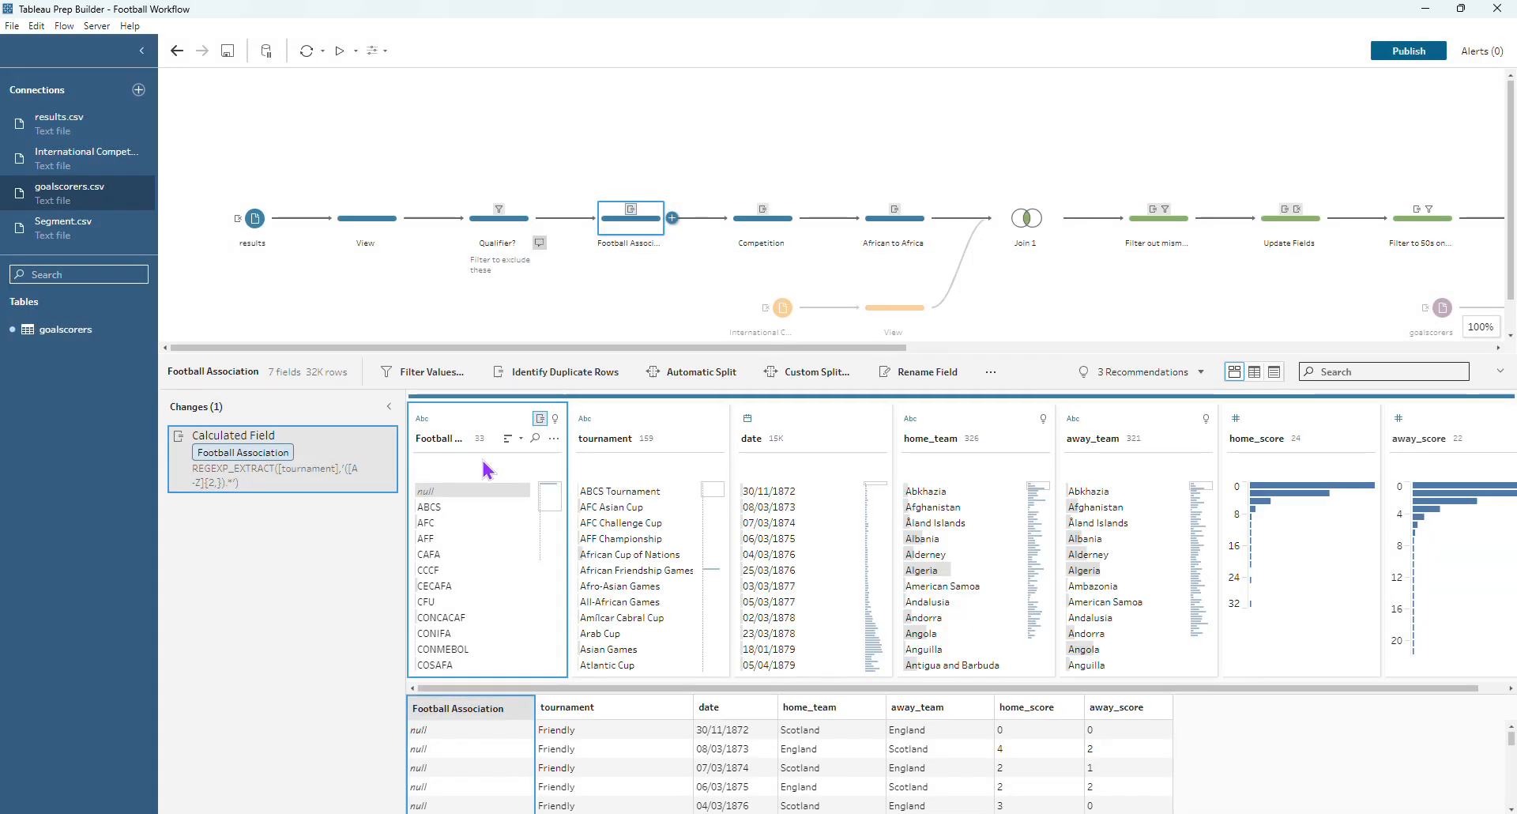
click(616, 512)
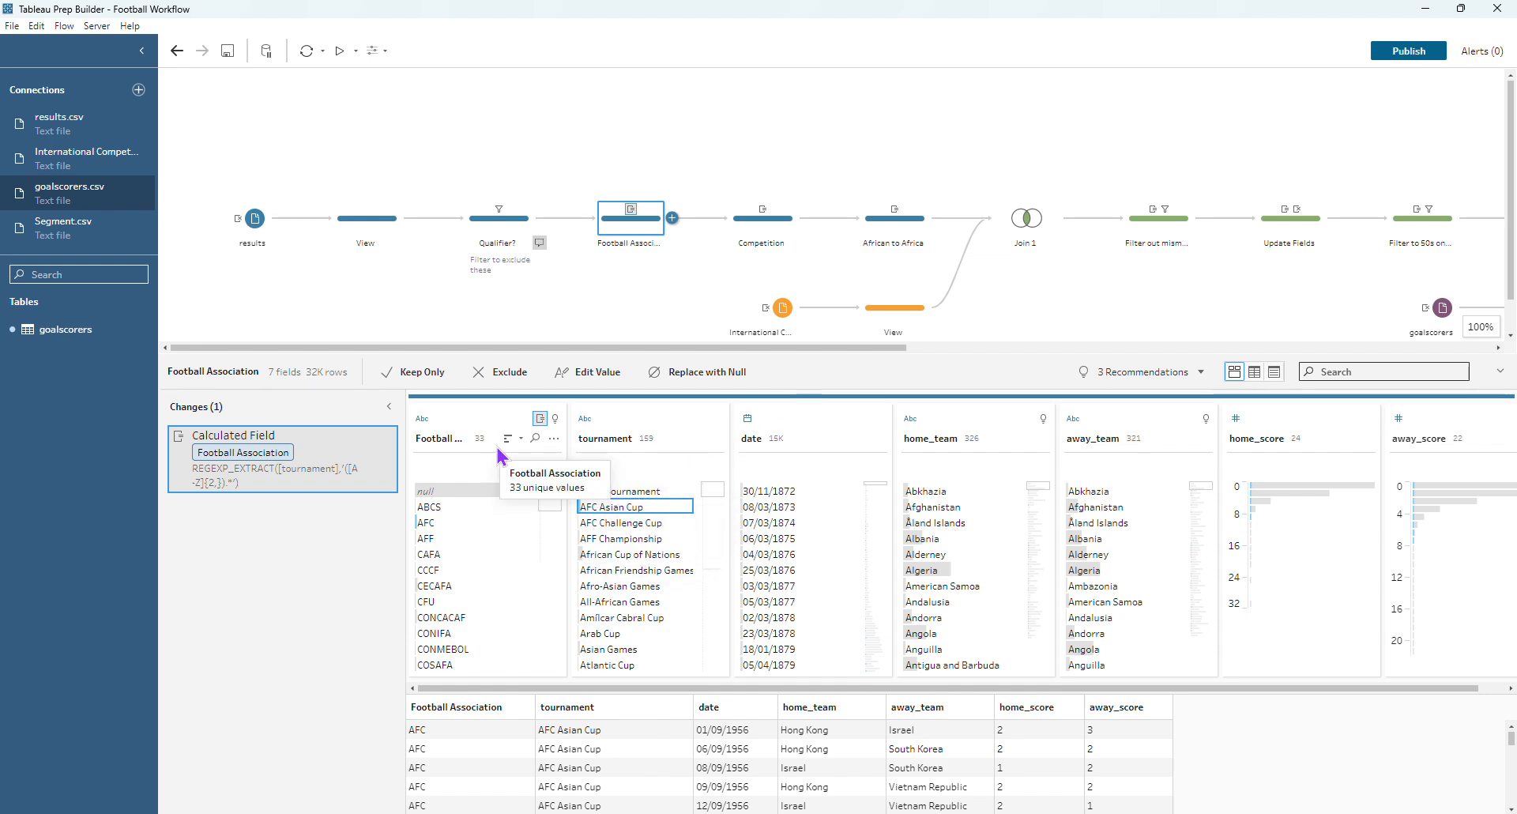
- Review the Competition calculated field's ISNULL and REPLACE formula in the Competition step, leaving it unchanged
click(737, 230)
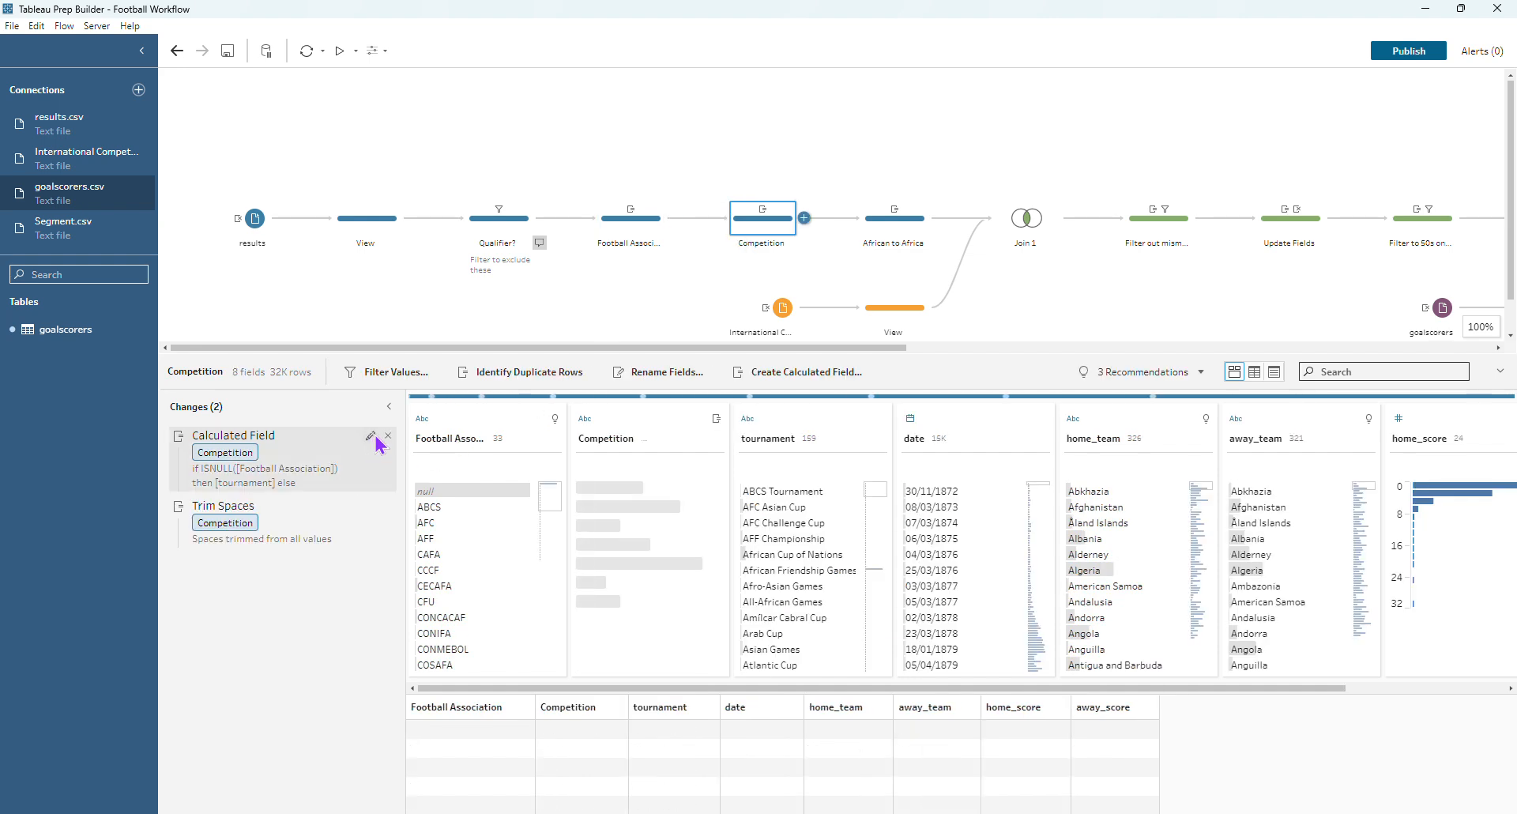
click(372, 437)
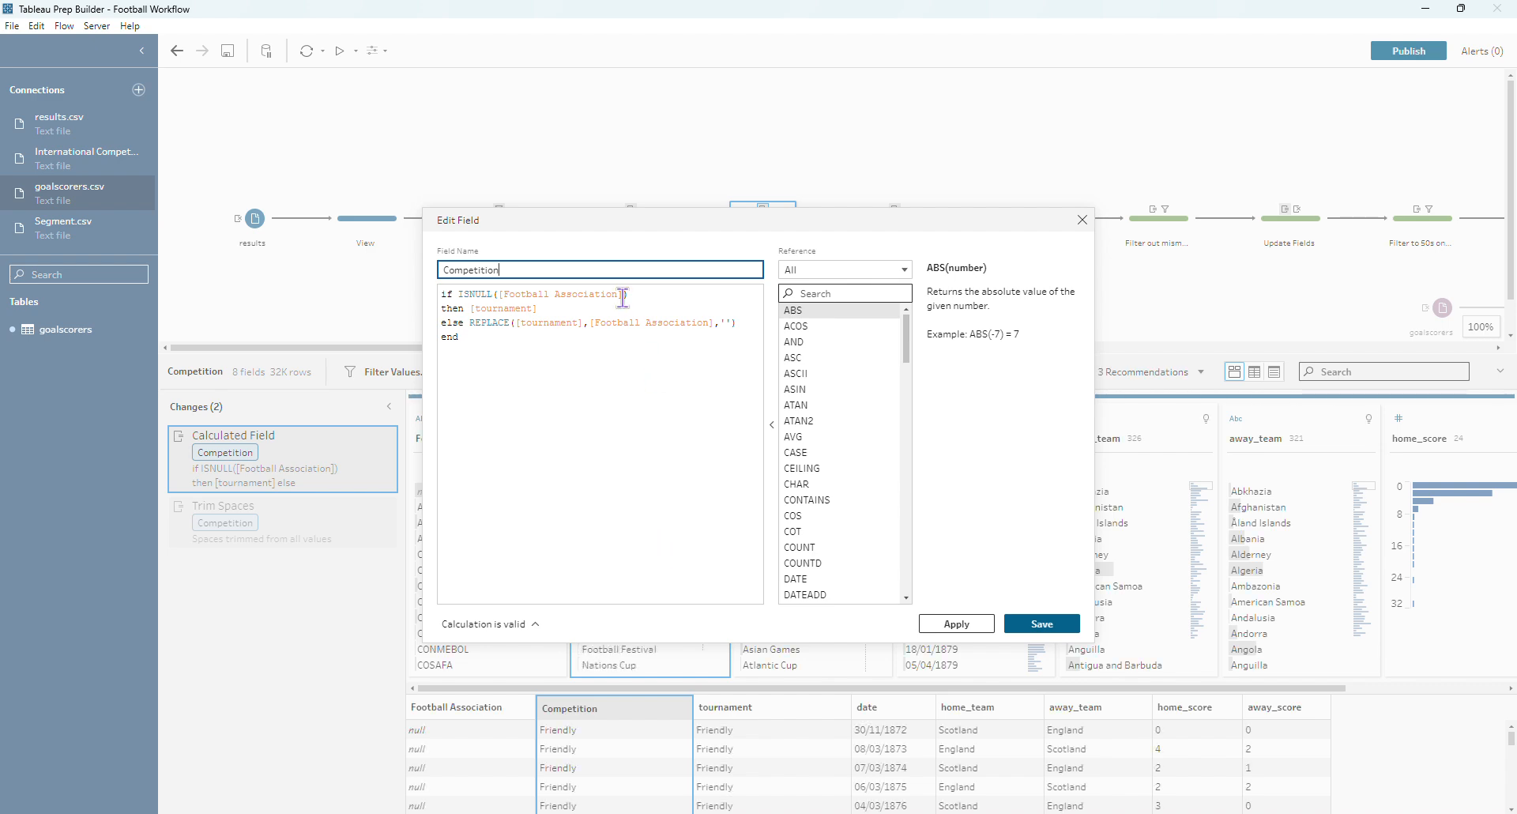
click(552, 309)
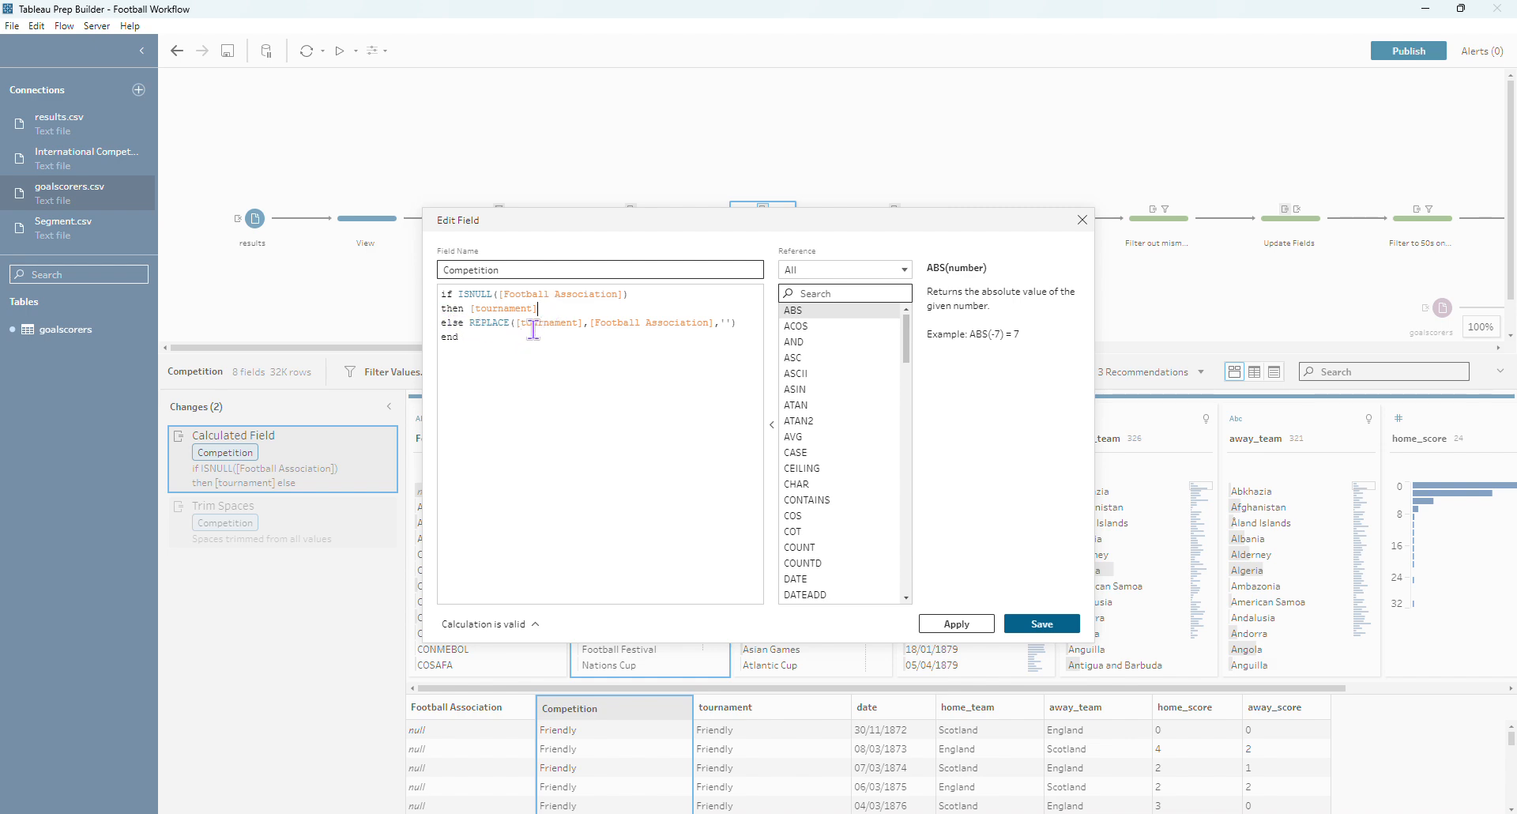
click(747, 325)
click(1083, 220)
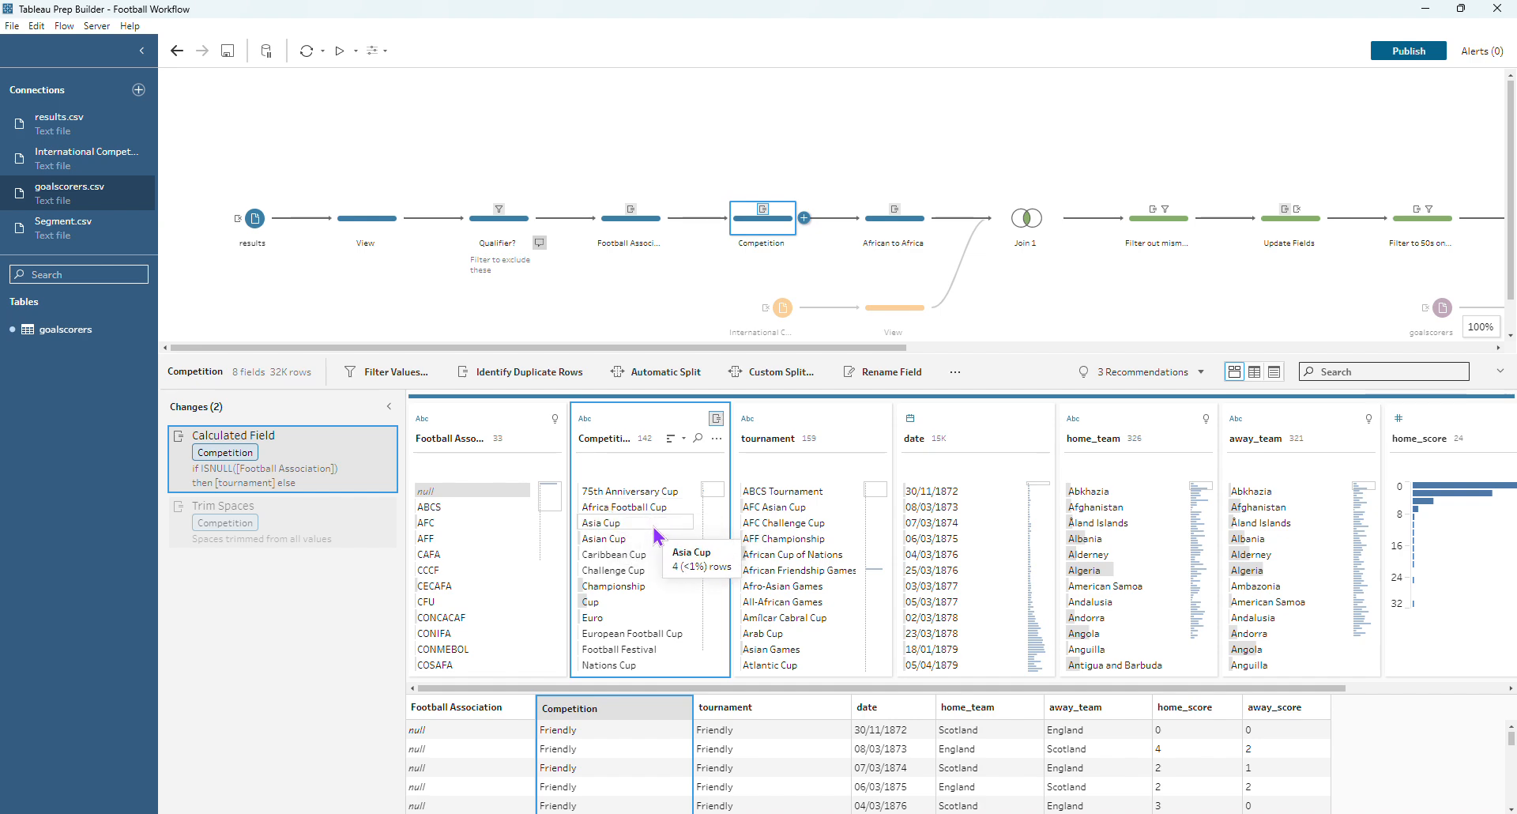
- Highlight the Asia Cup rows, then examine the Competition field's cleaning options and its existing Trim Spaces change
click(655, 525)
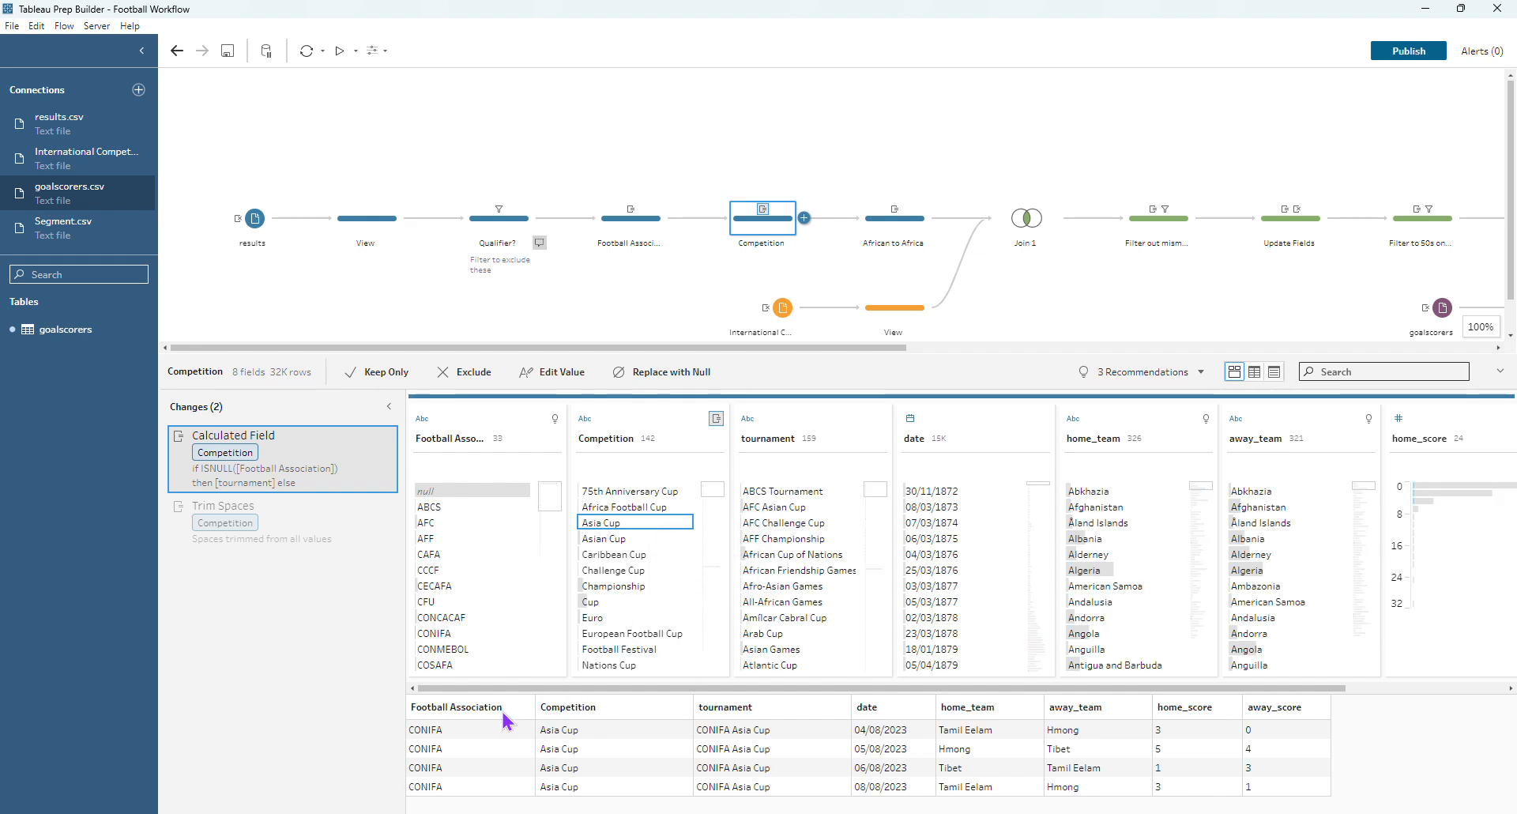
click(715, 439)
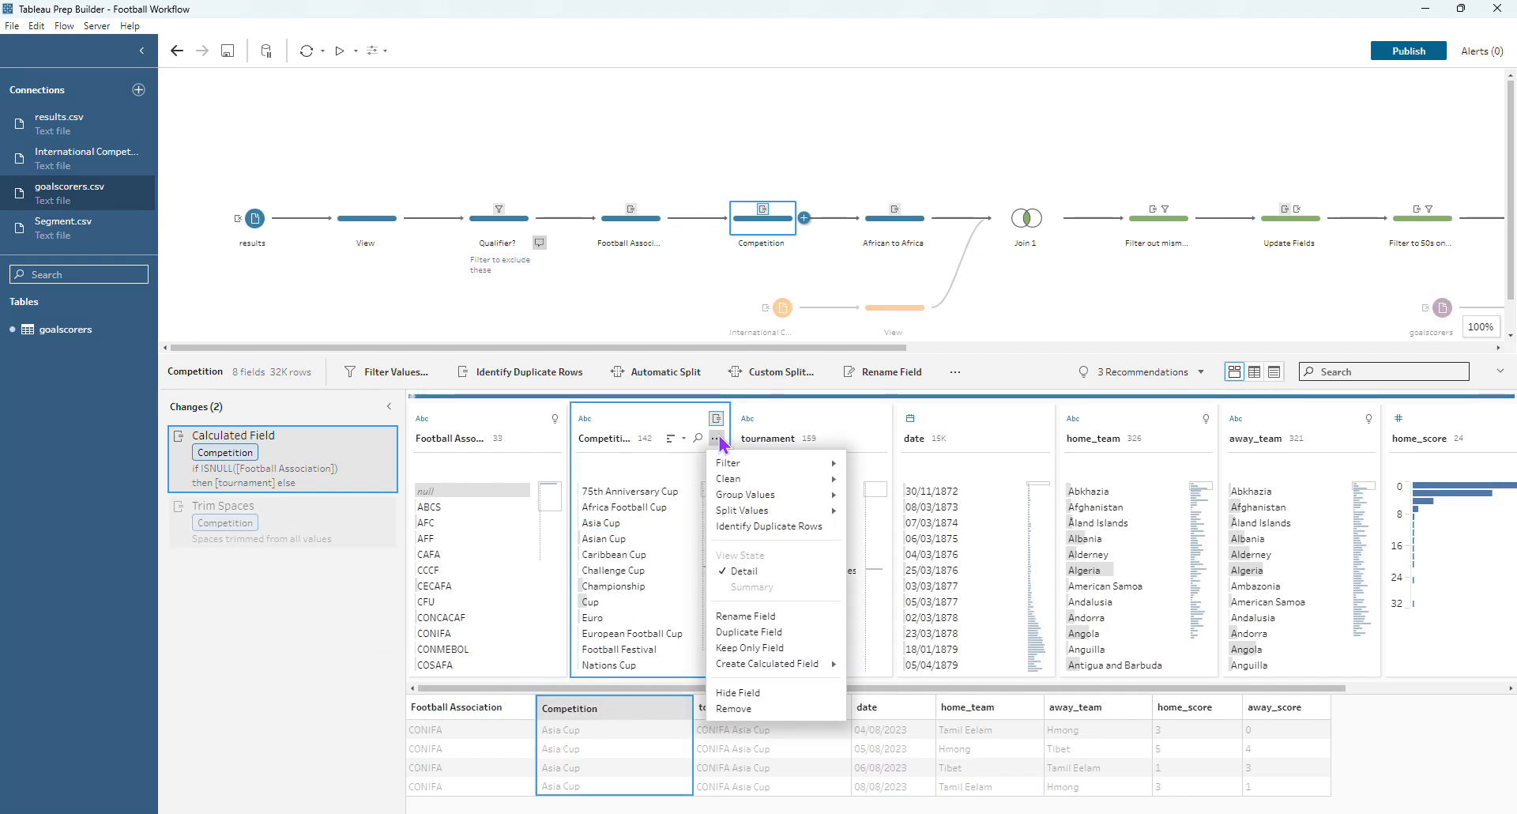
mouse_move(782, 482)
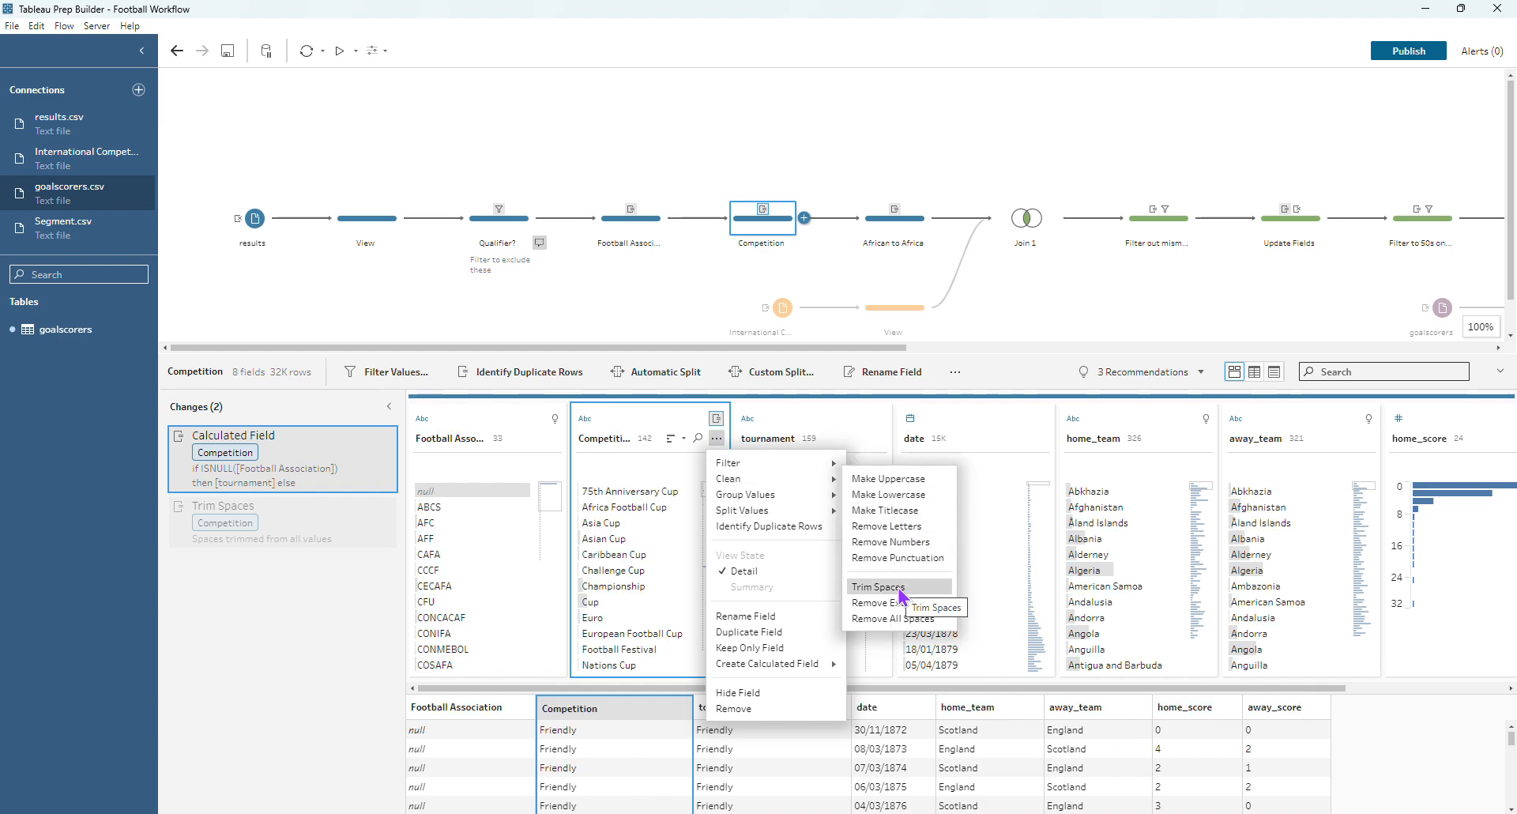
click(277, 535)
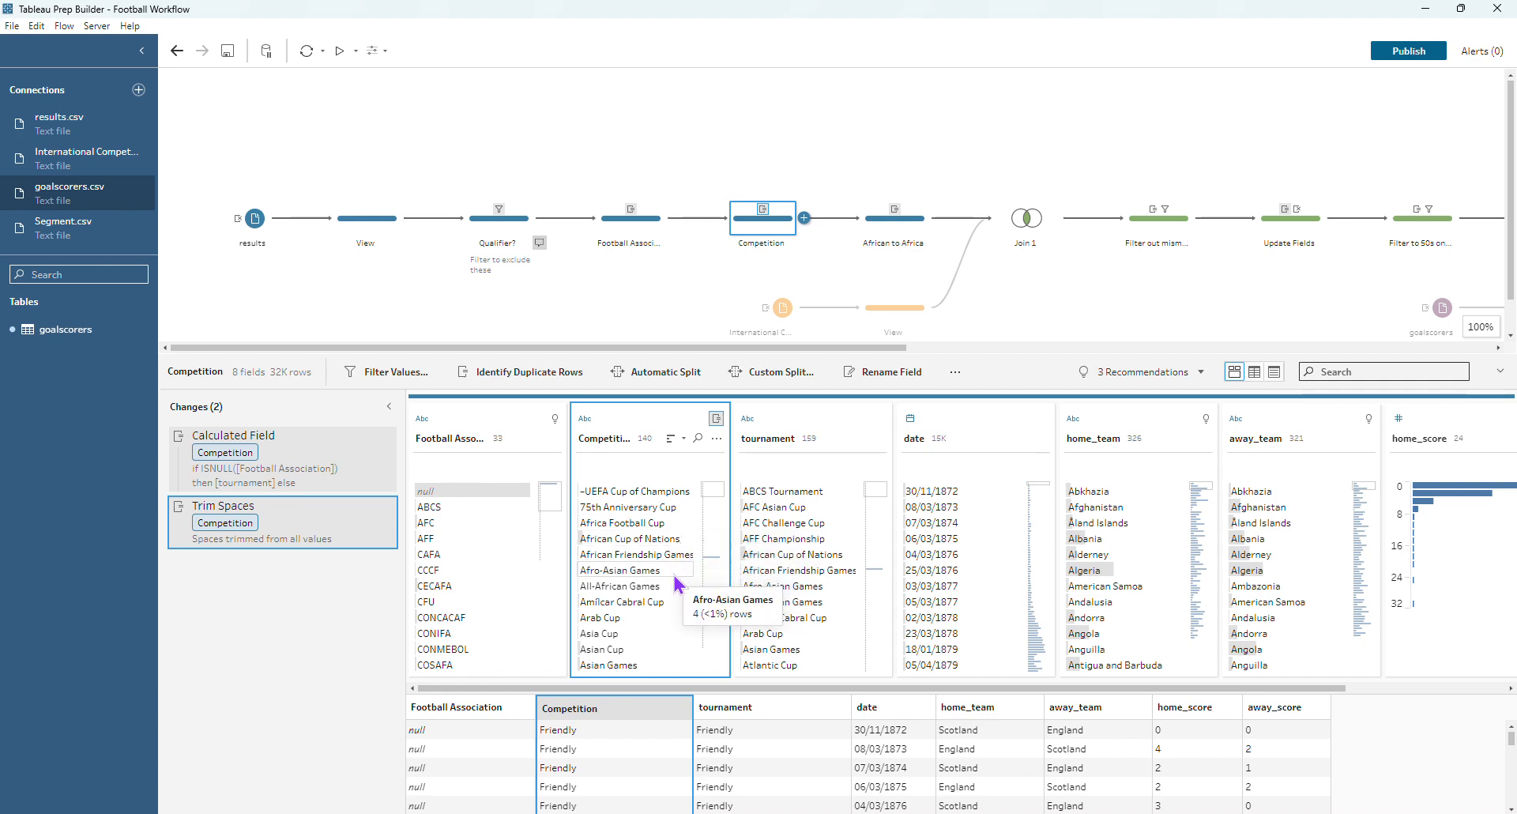
- Compare the competition names in the international competitions View step with the Competition values in the African to Africa step
click(901, 312)
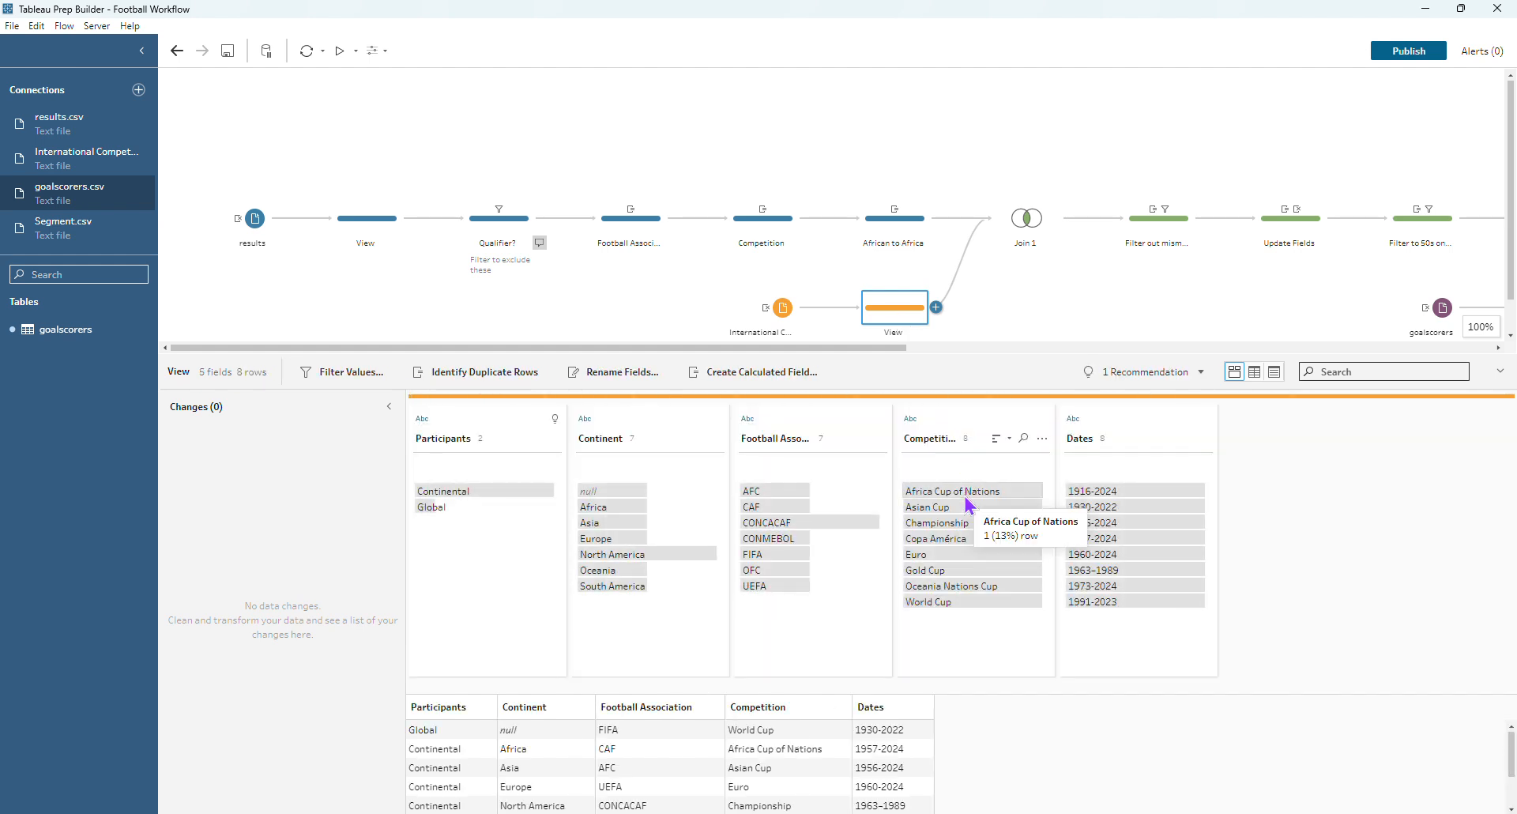
click(867, 223)
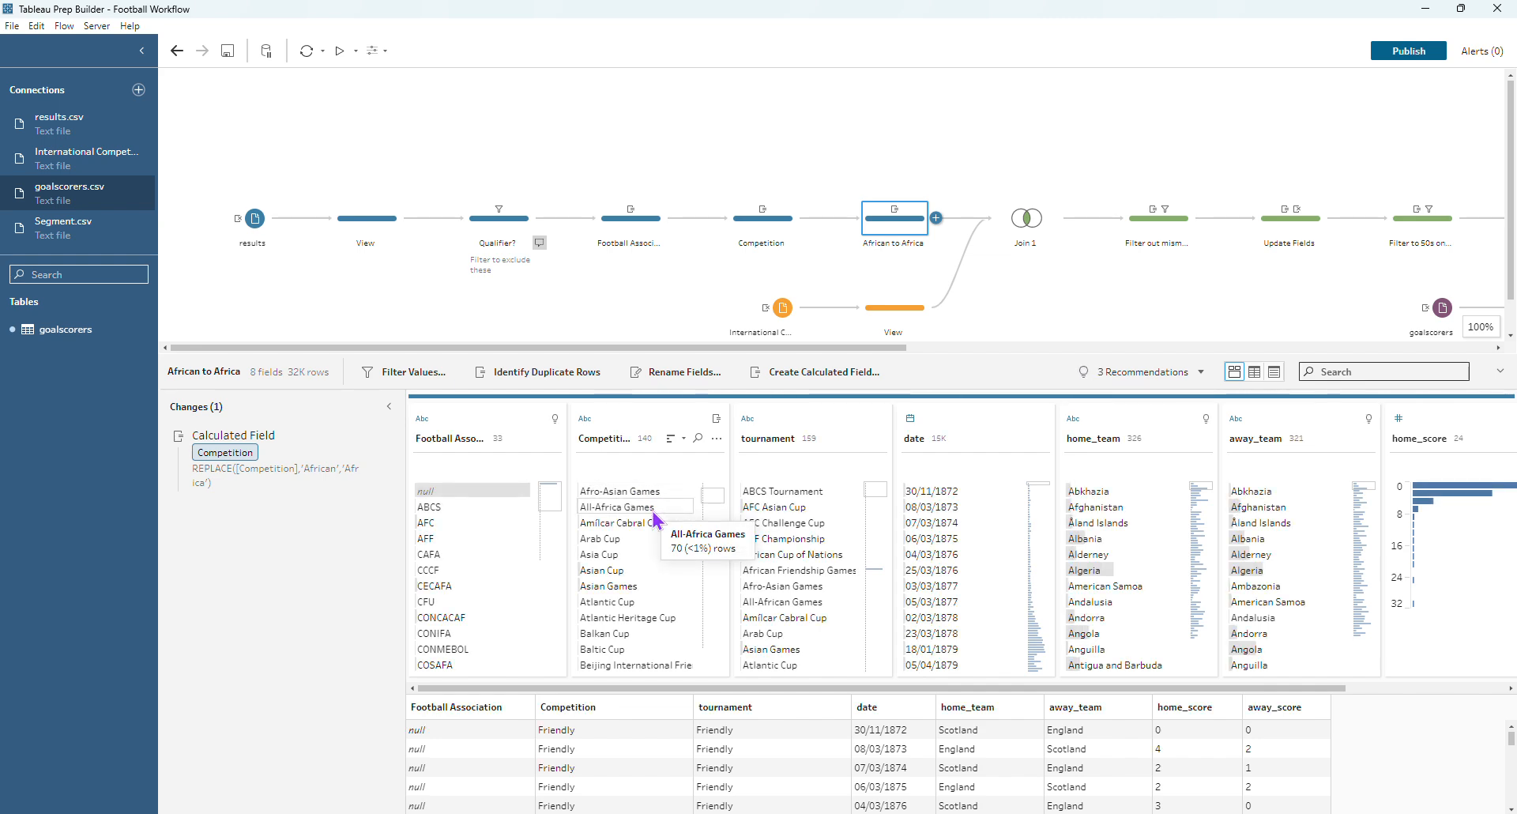
click(661, 569)
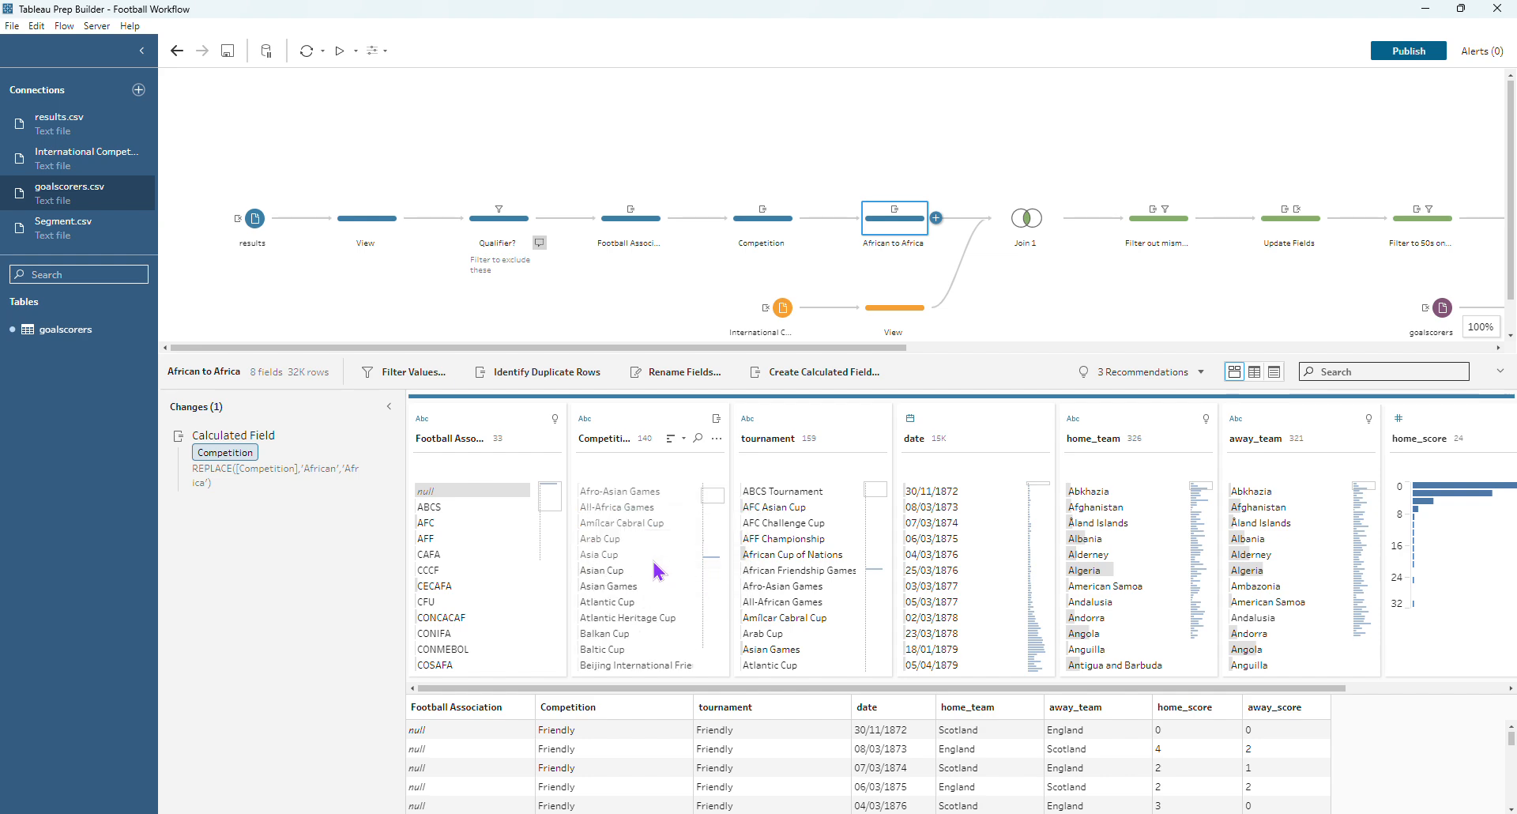
scroll(654, 562, up, 1)
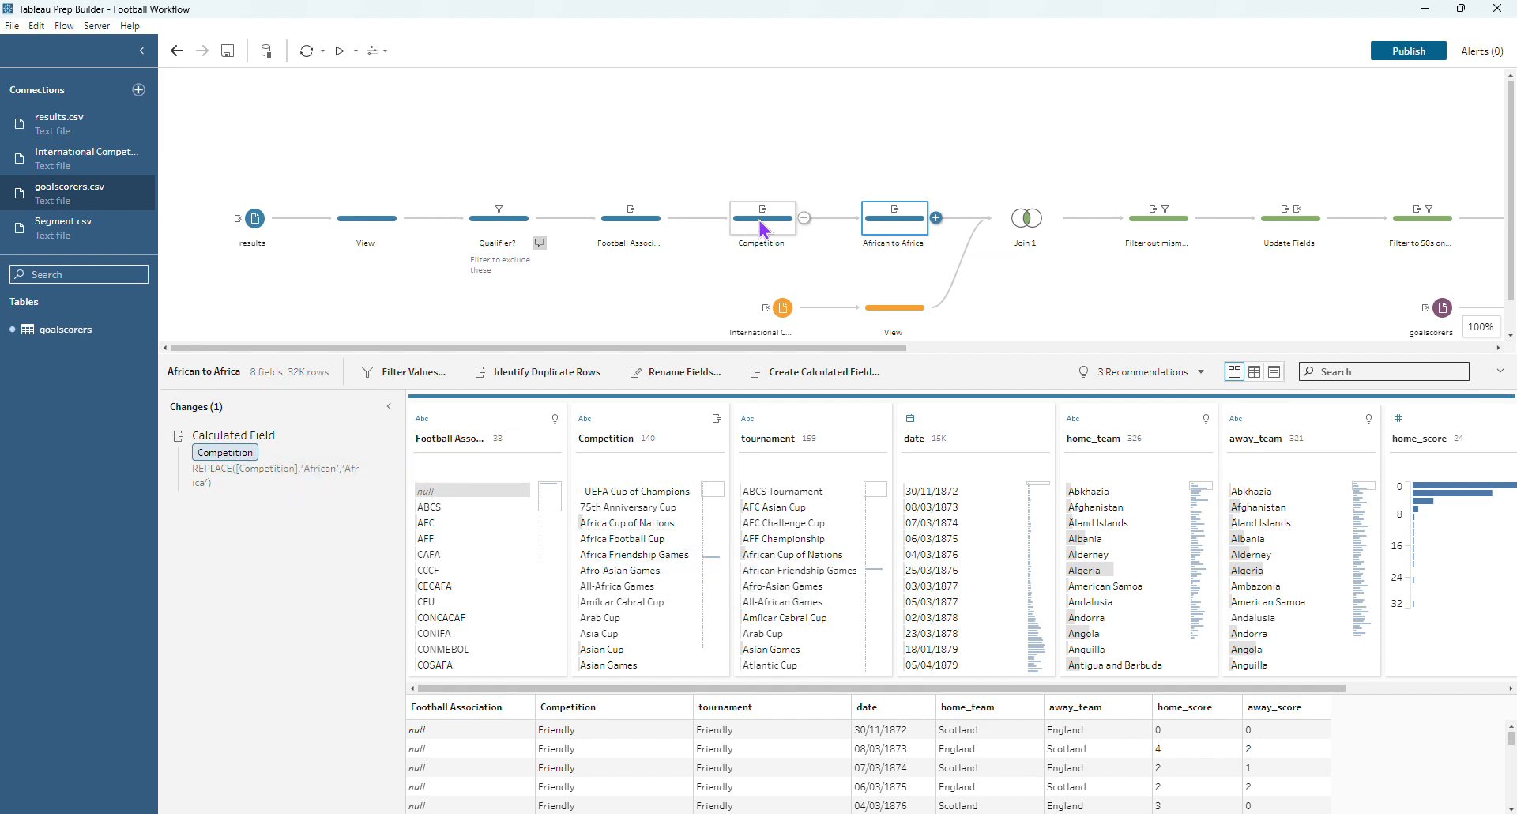
- Examine the Africa and African competition names before and after the replacement, in the Competition and African to Africa steps
click(790, 221)
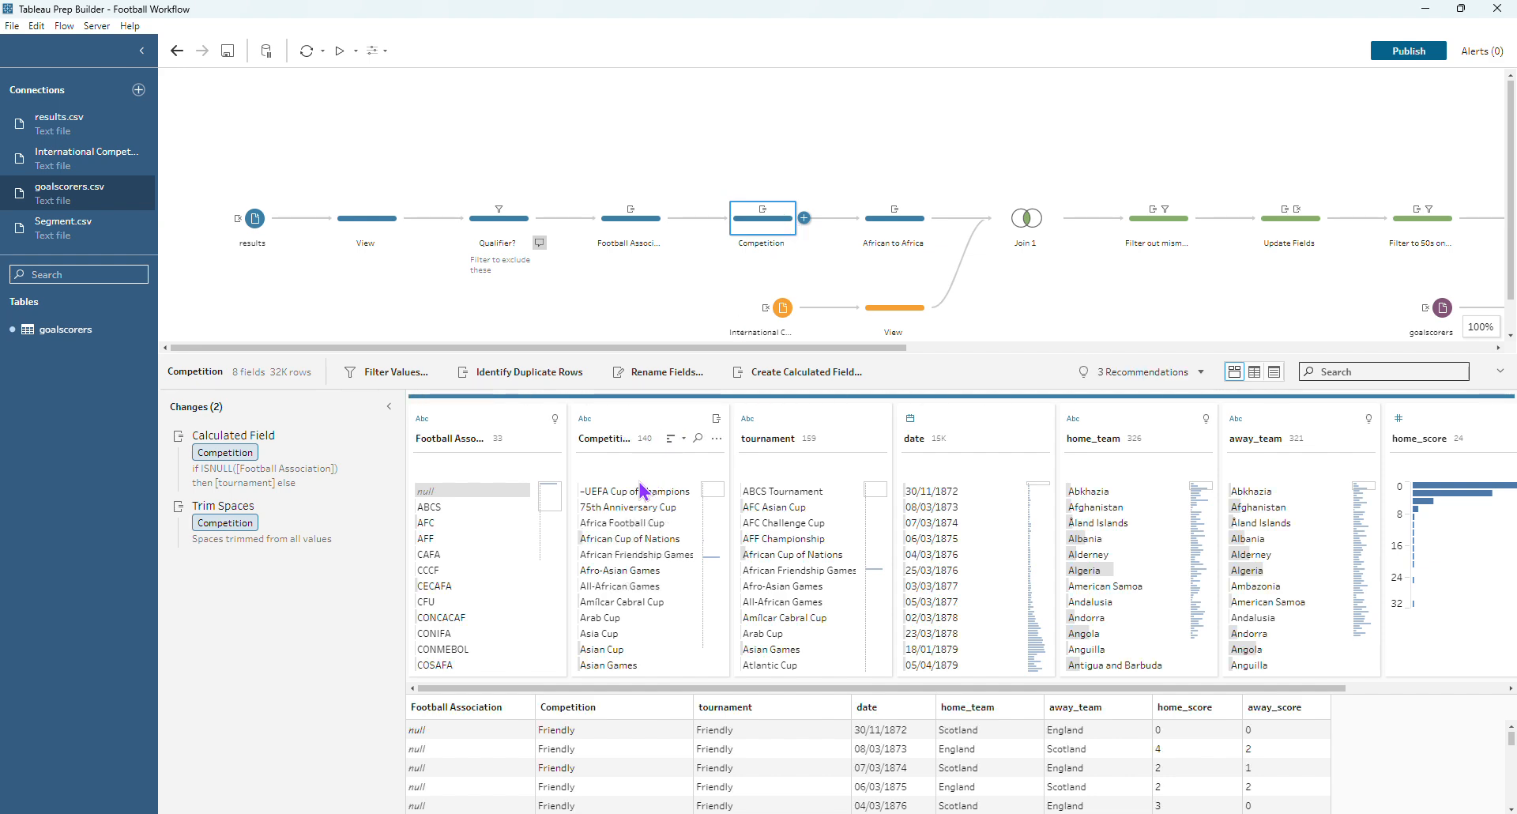
mouse_move(635, 528)
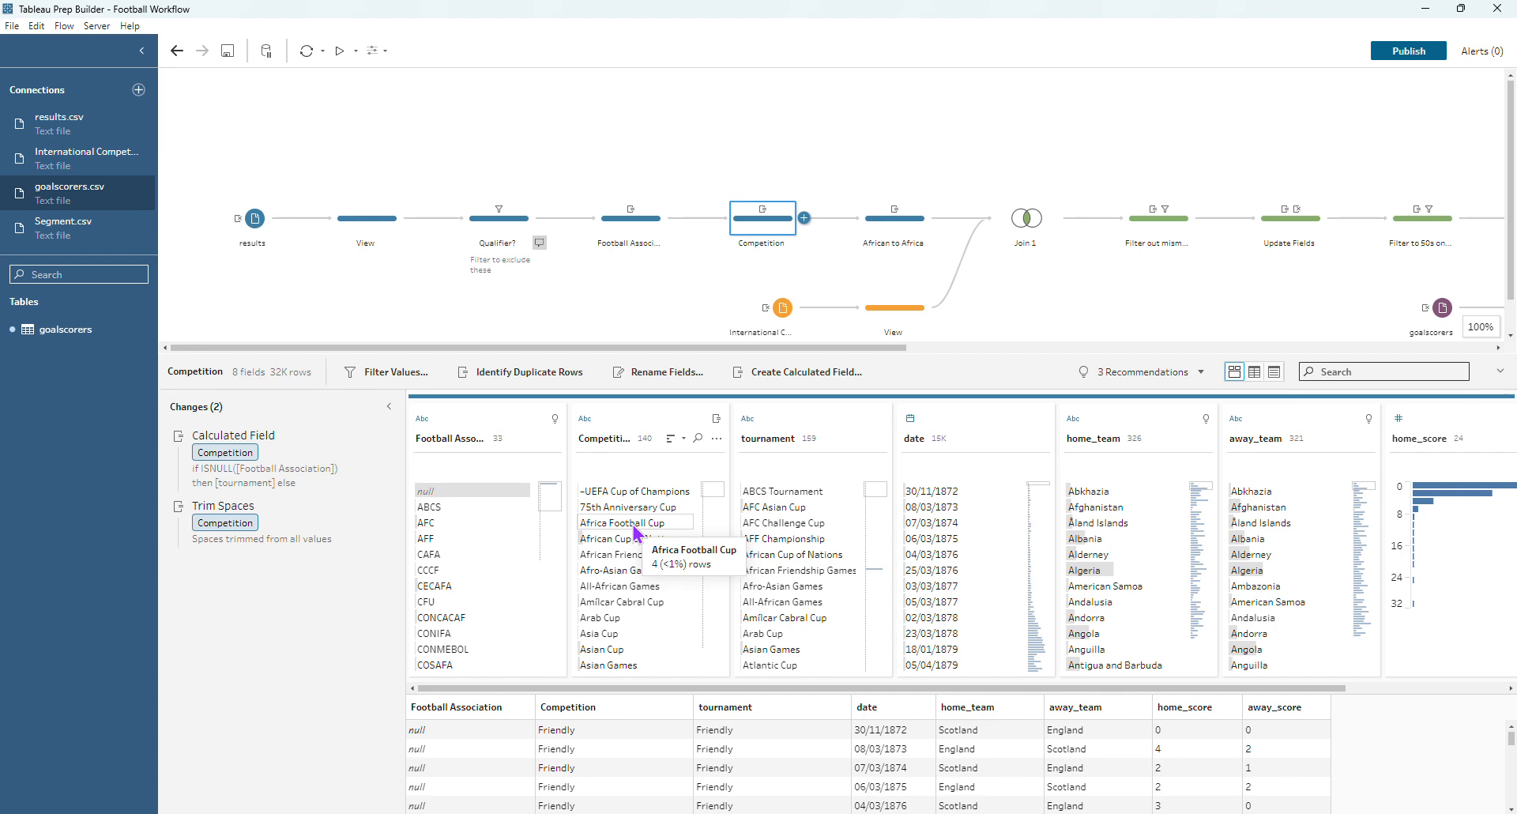
mouse_move(668, 550)
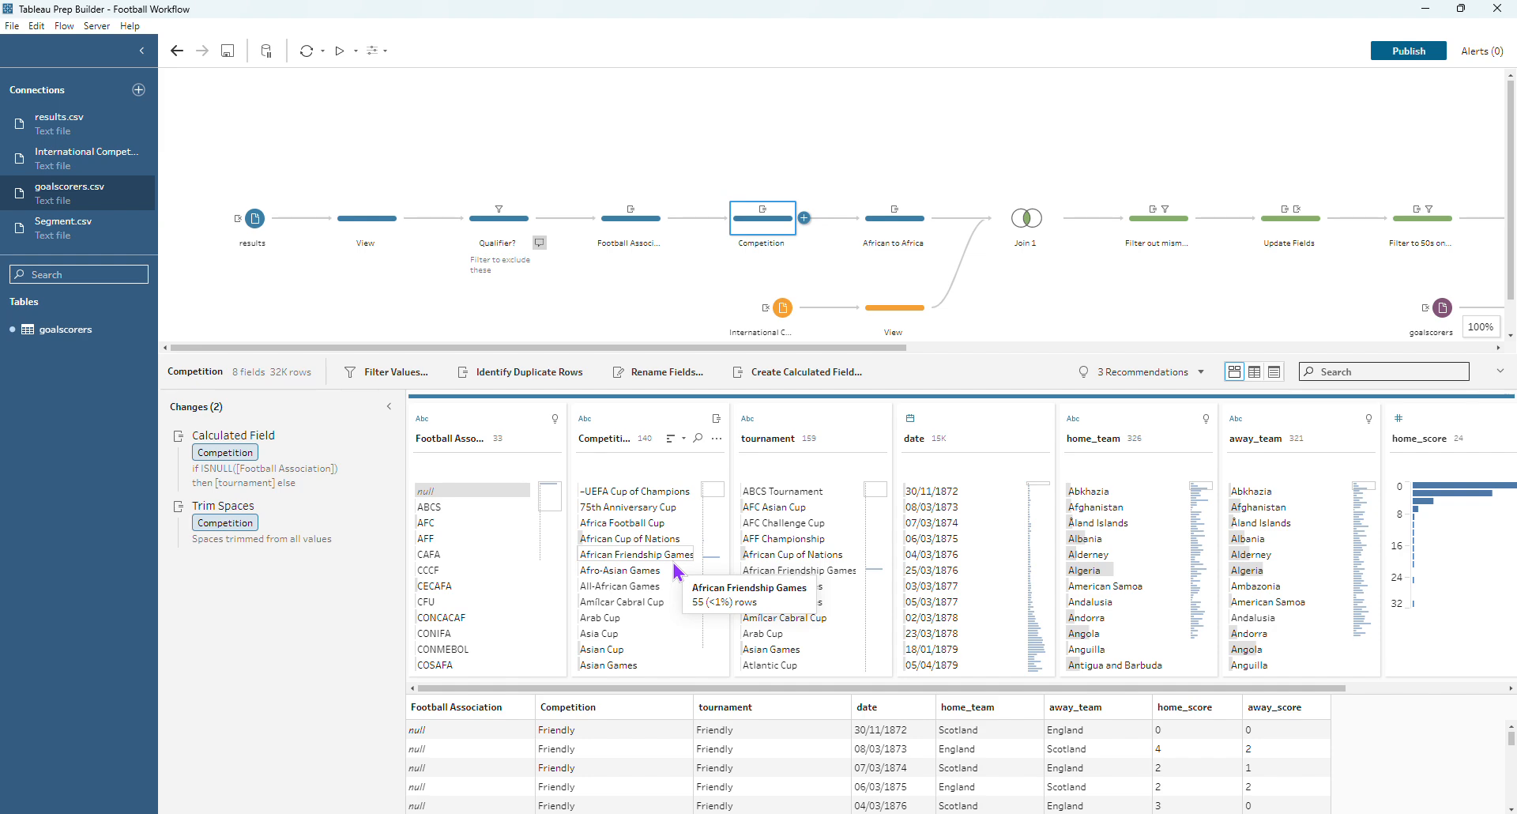
click(889, 234)
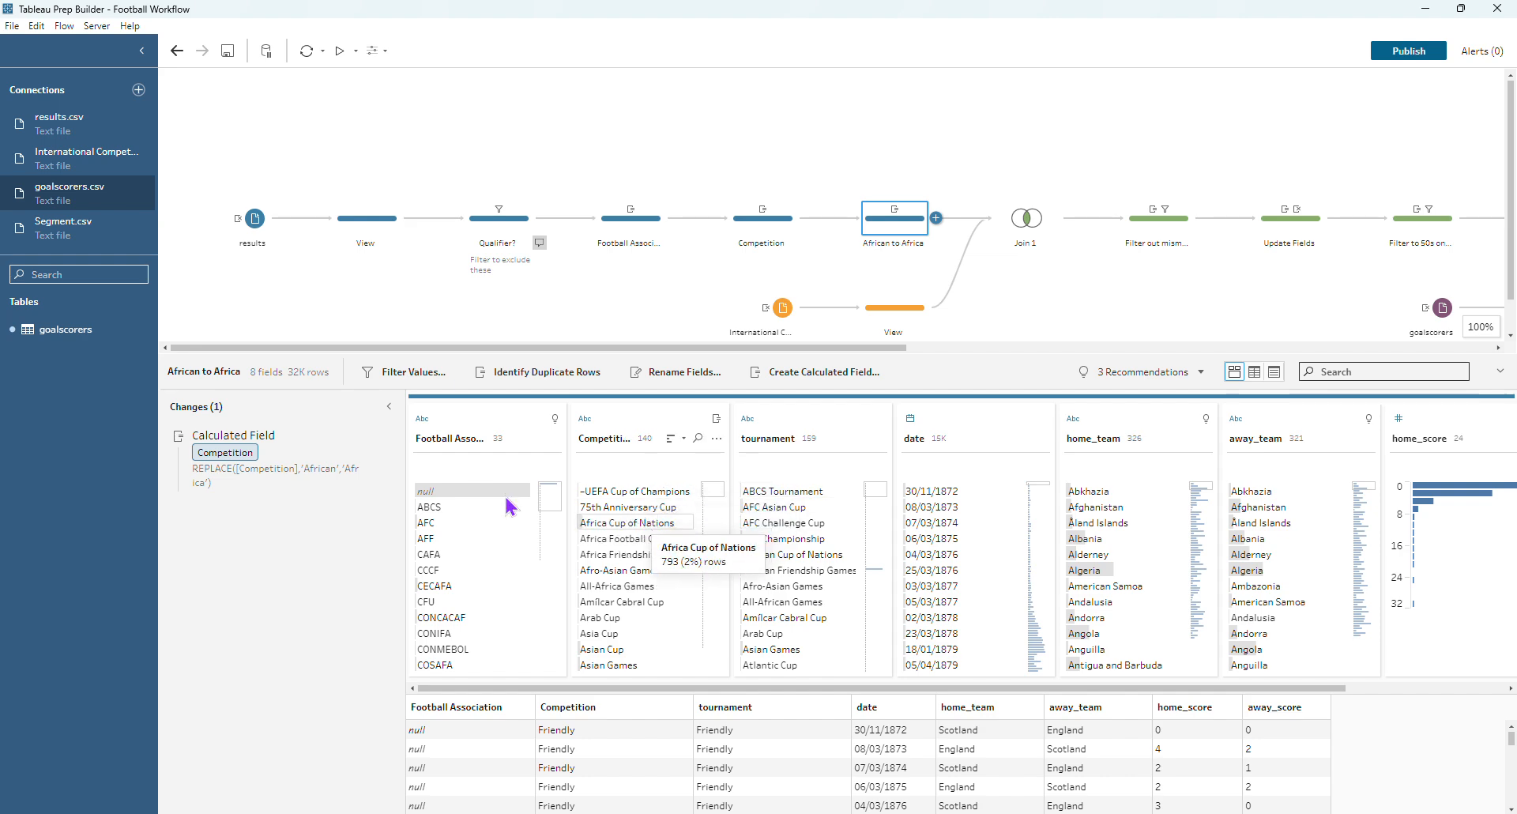
- Search the Competition field's values for "africa" in the Competition step
click(773, 233)
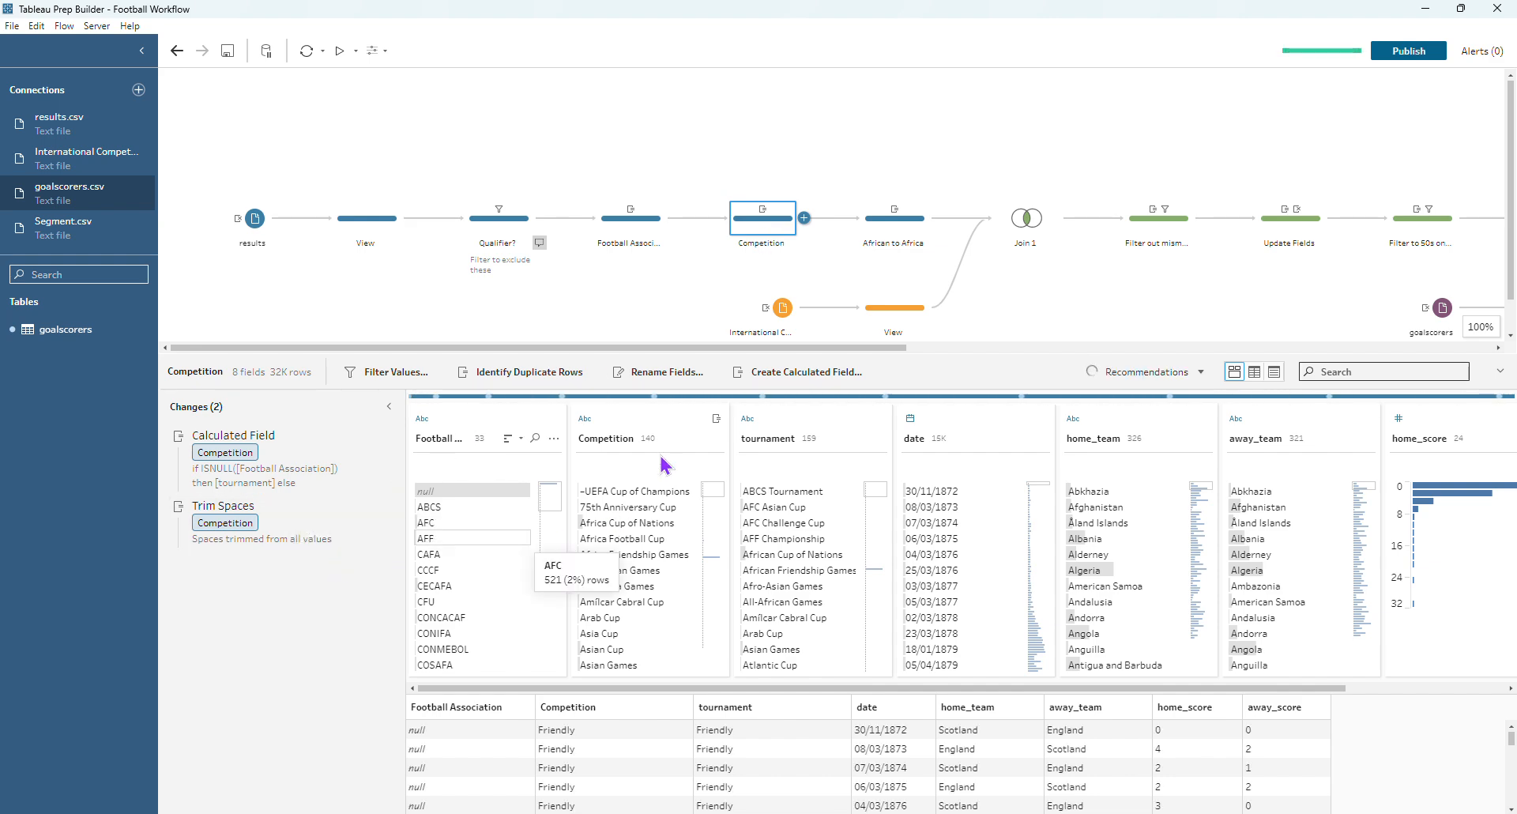
click(697, 437)
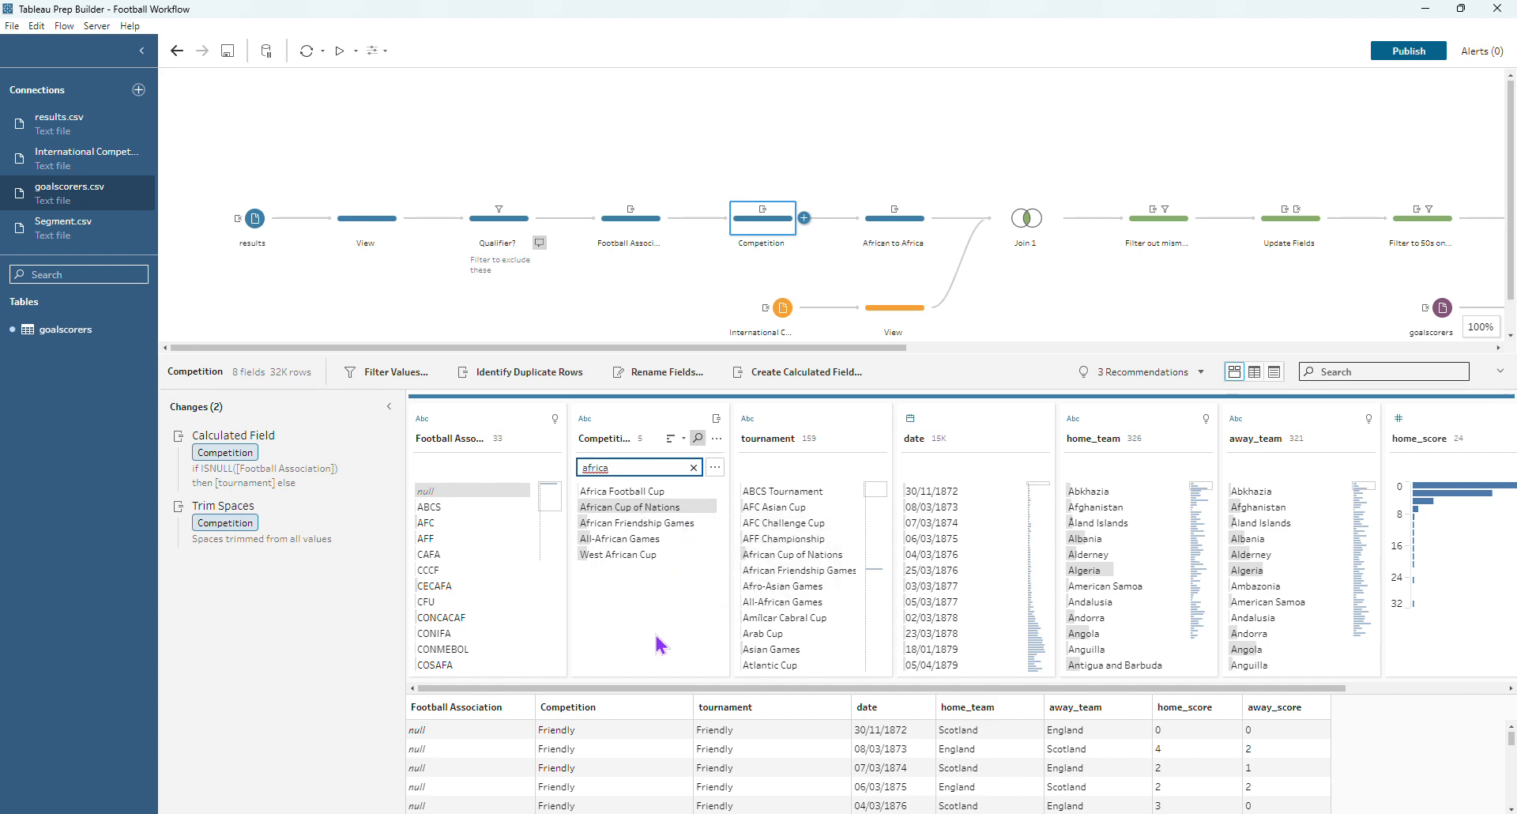
- Review the African to Africa step and the international competitions View step as the two inputs to Join 1
click(913, 227)
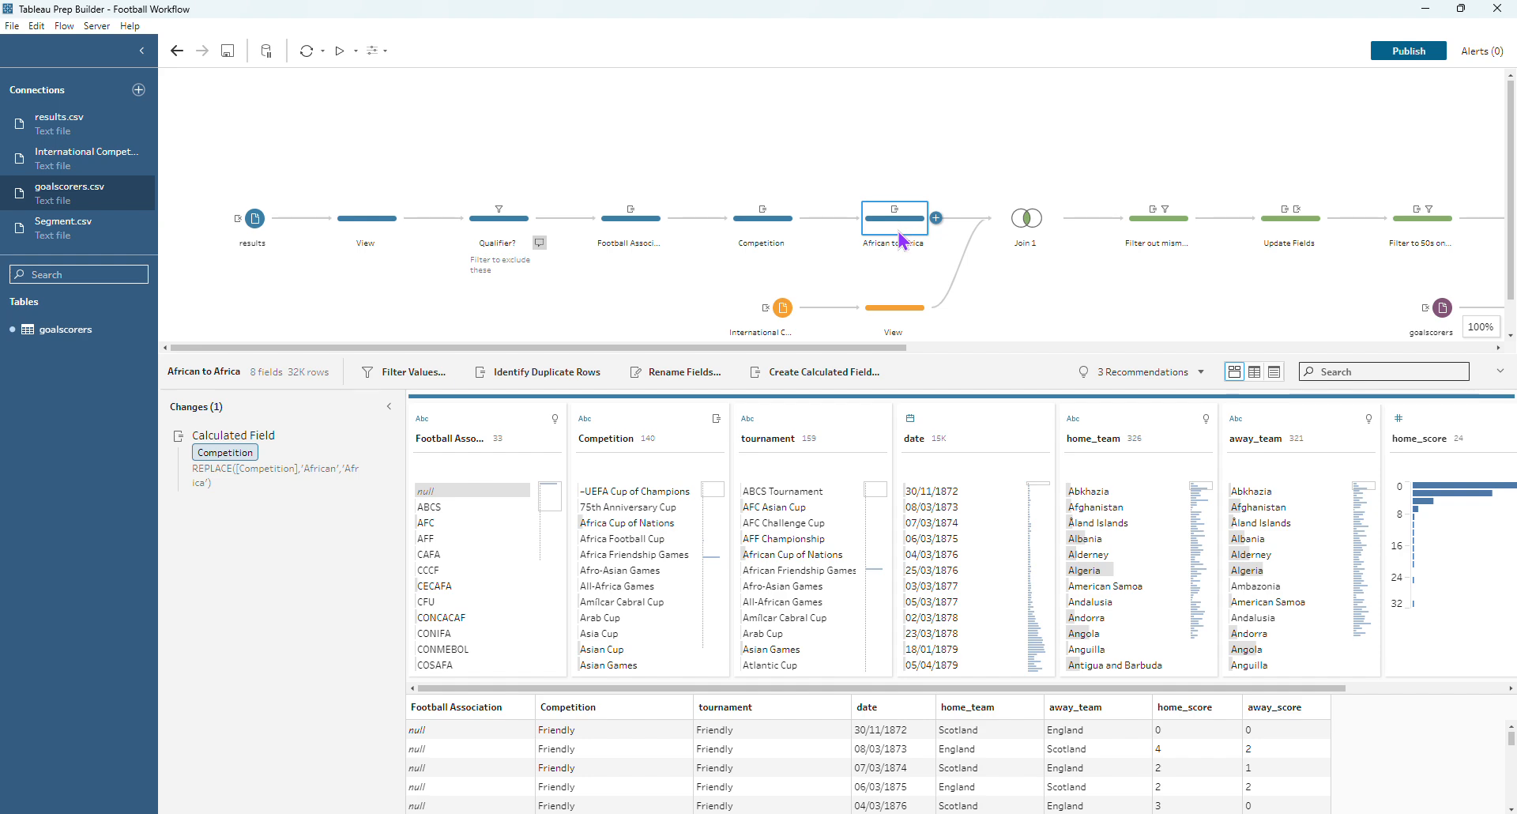
click(901, 312)
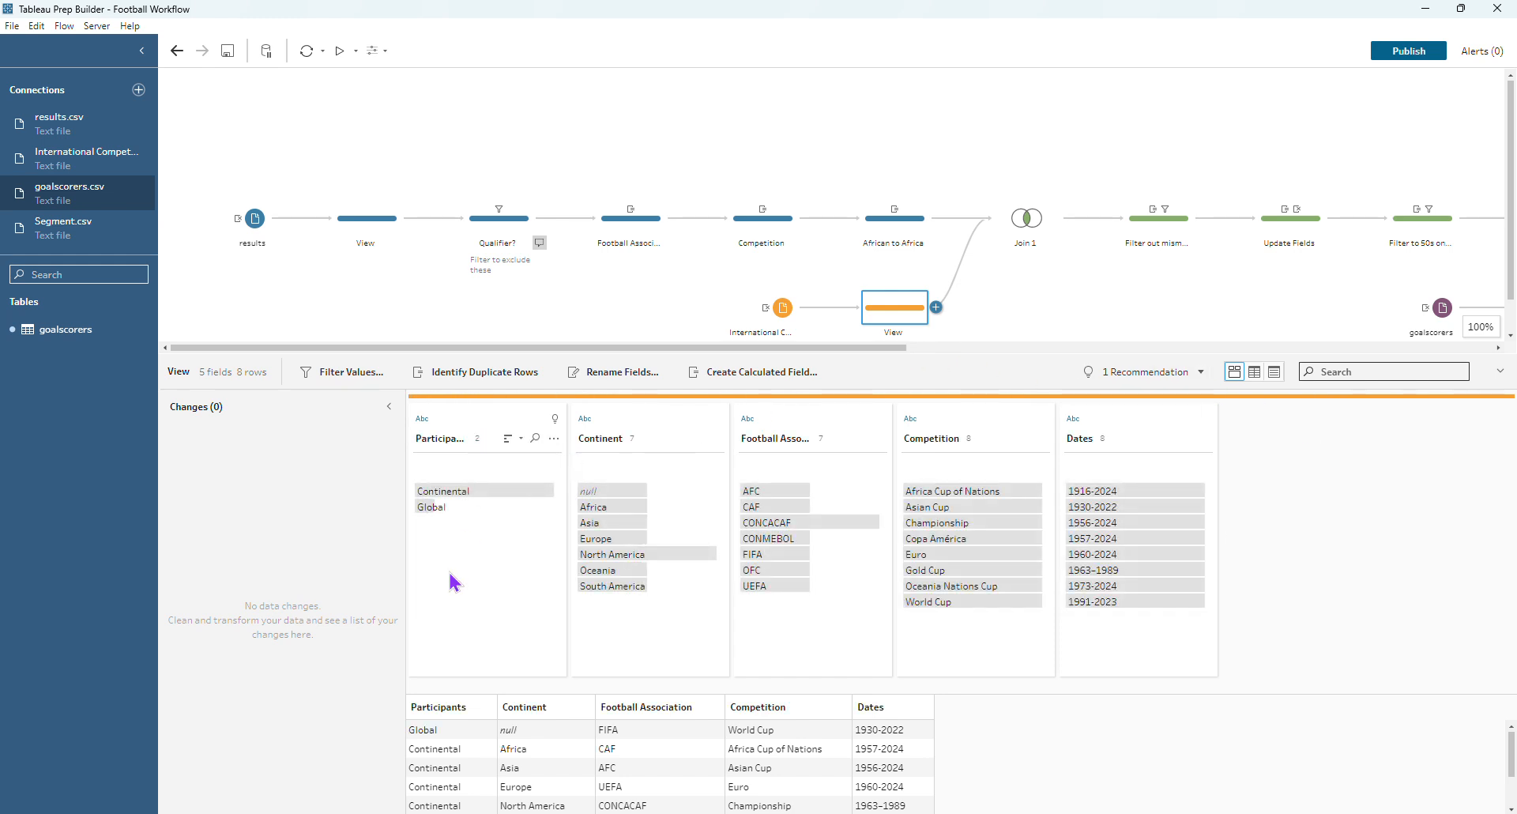
mouse_move(456, 496)
- Examine Join 1's Competition clause, inner join type and the unmatched rows excluded from the African to Africa side
click(1020, 220)
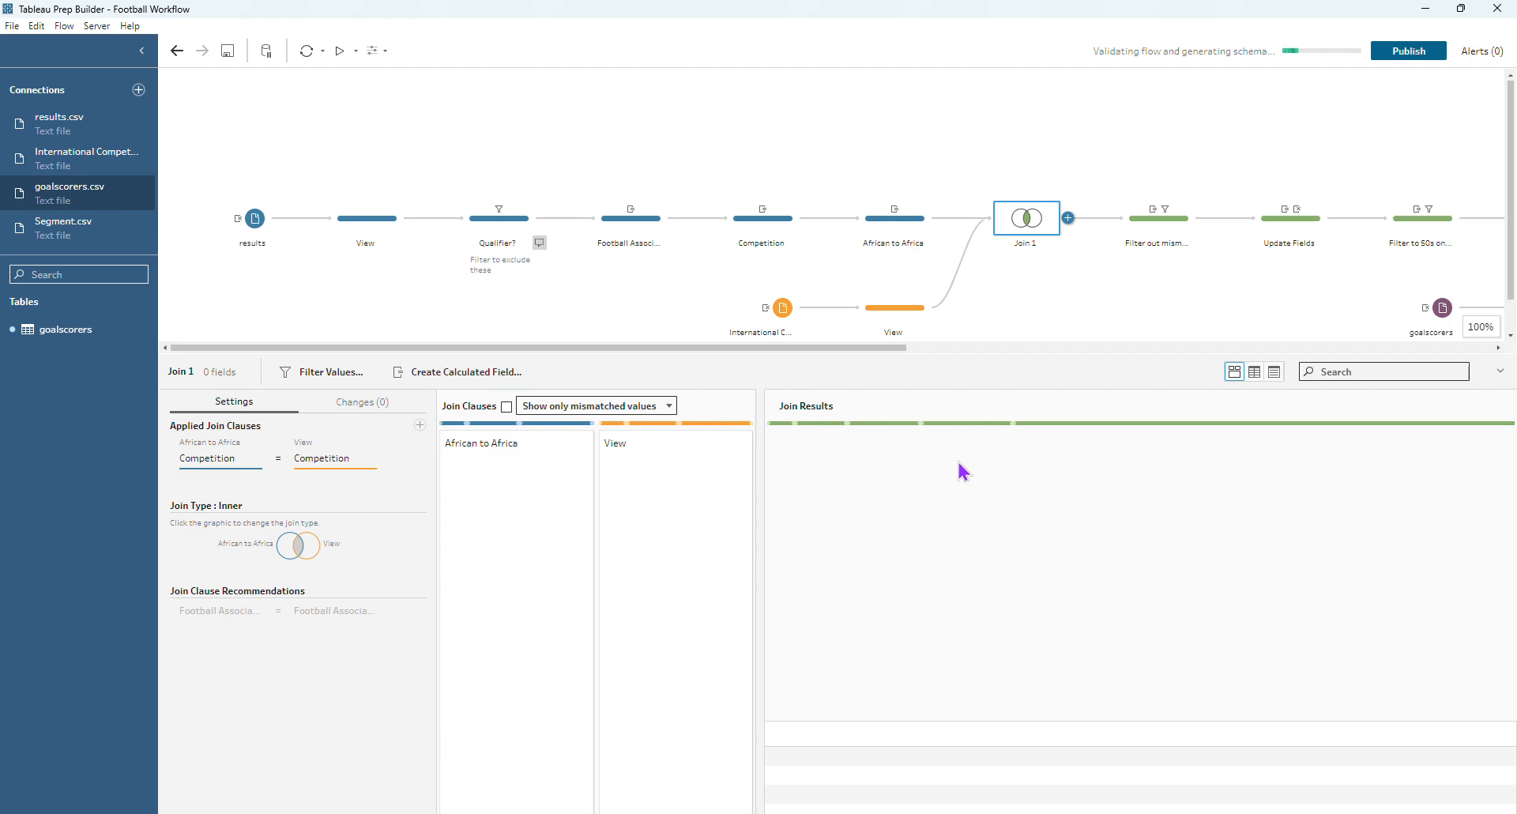
drag(630, 348, 833, 348)
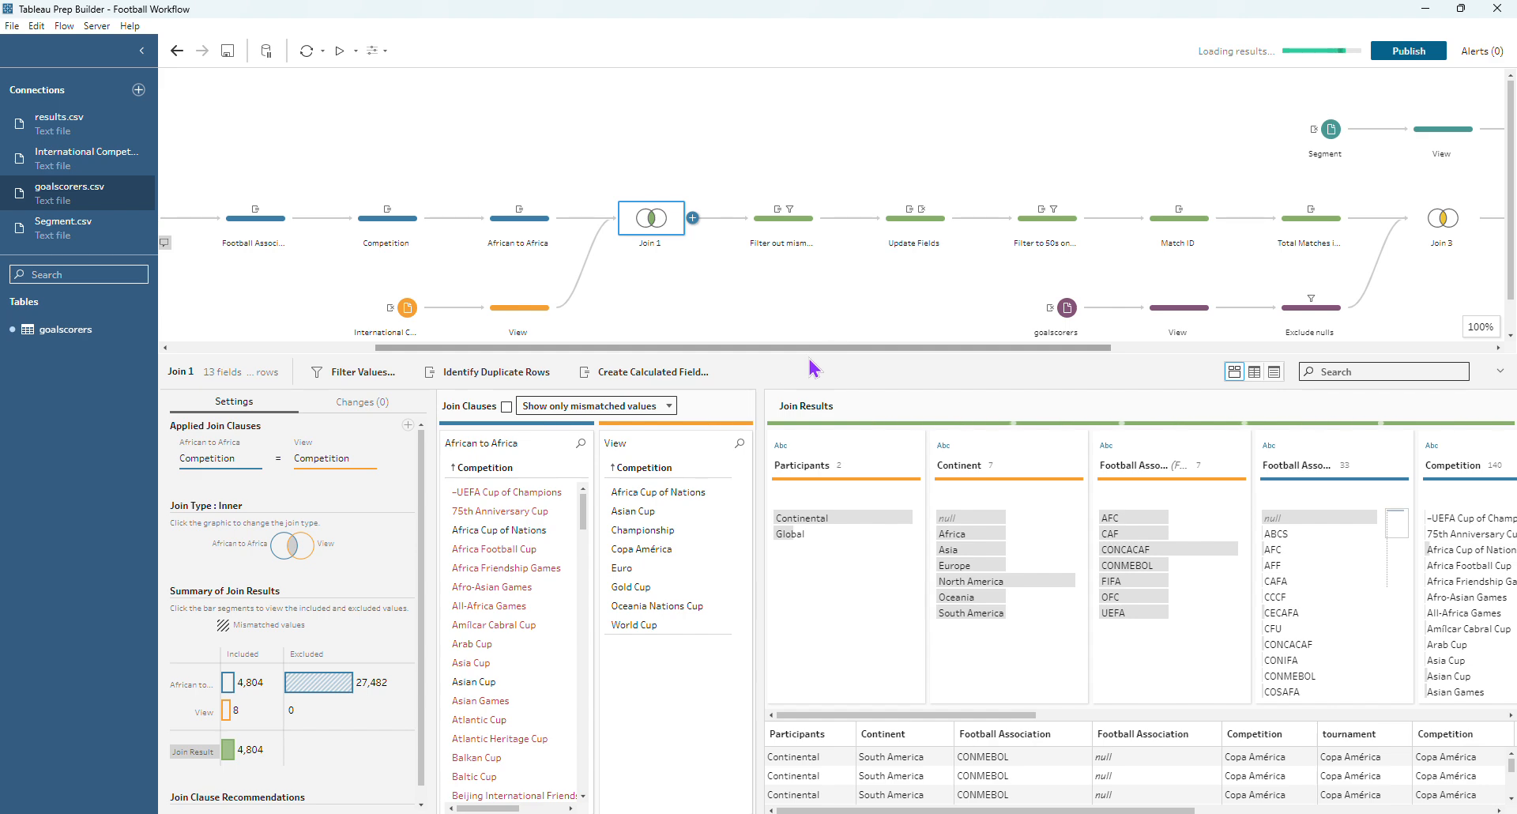
mouse_move(294, 697)
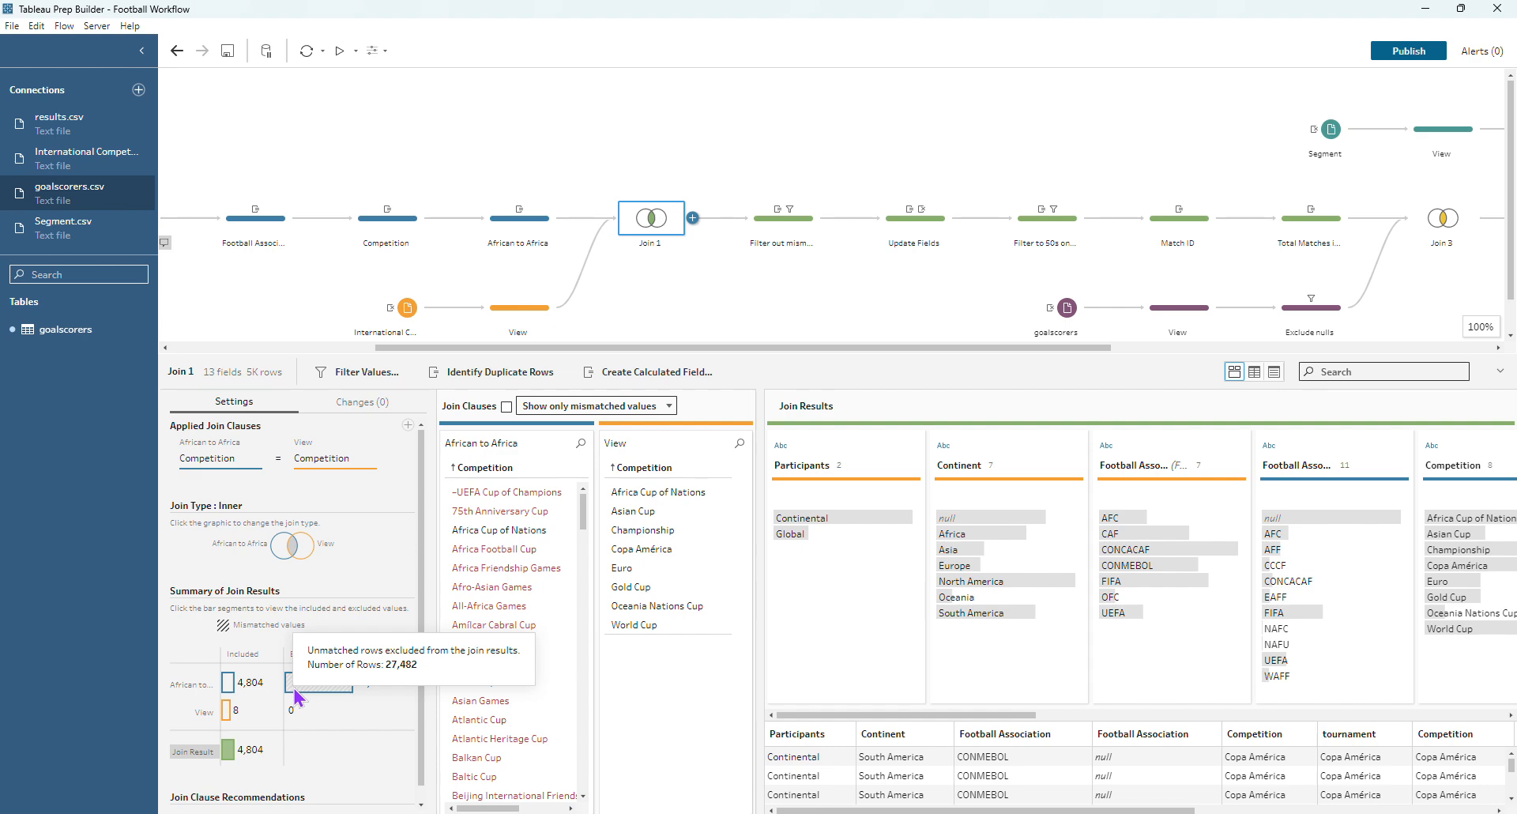
- Insert a clean step between Join 1 and the Filter out mismatched step
click(787, 227)
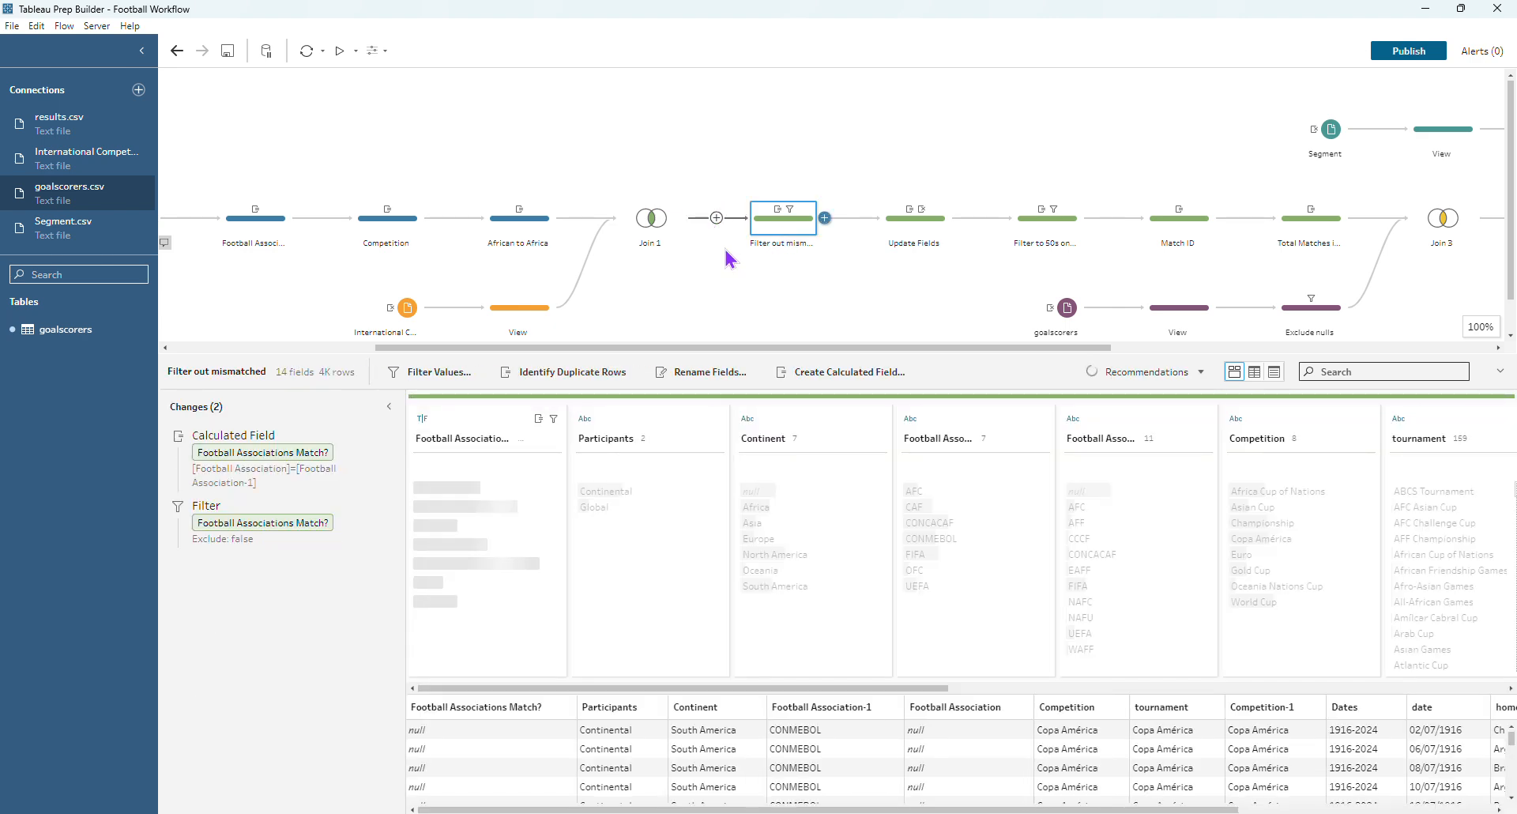
click(717, 218)
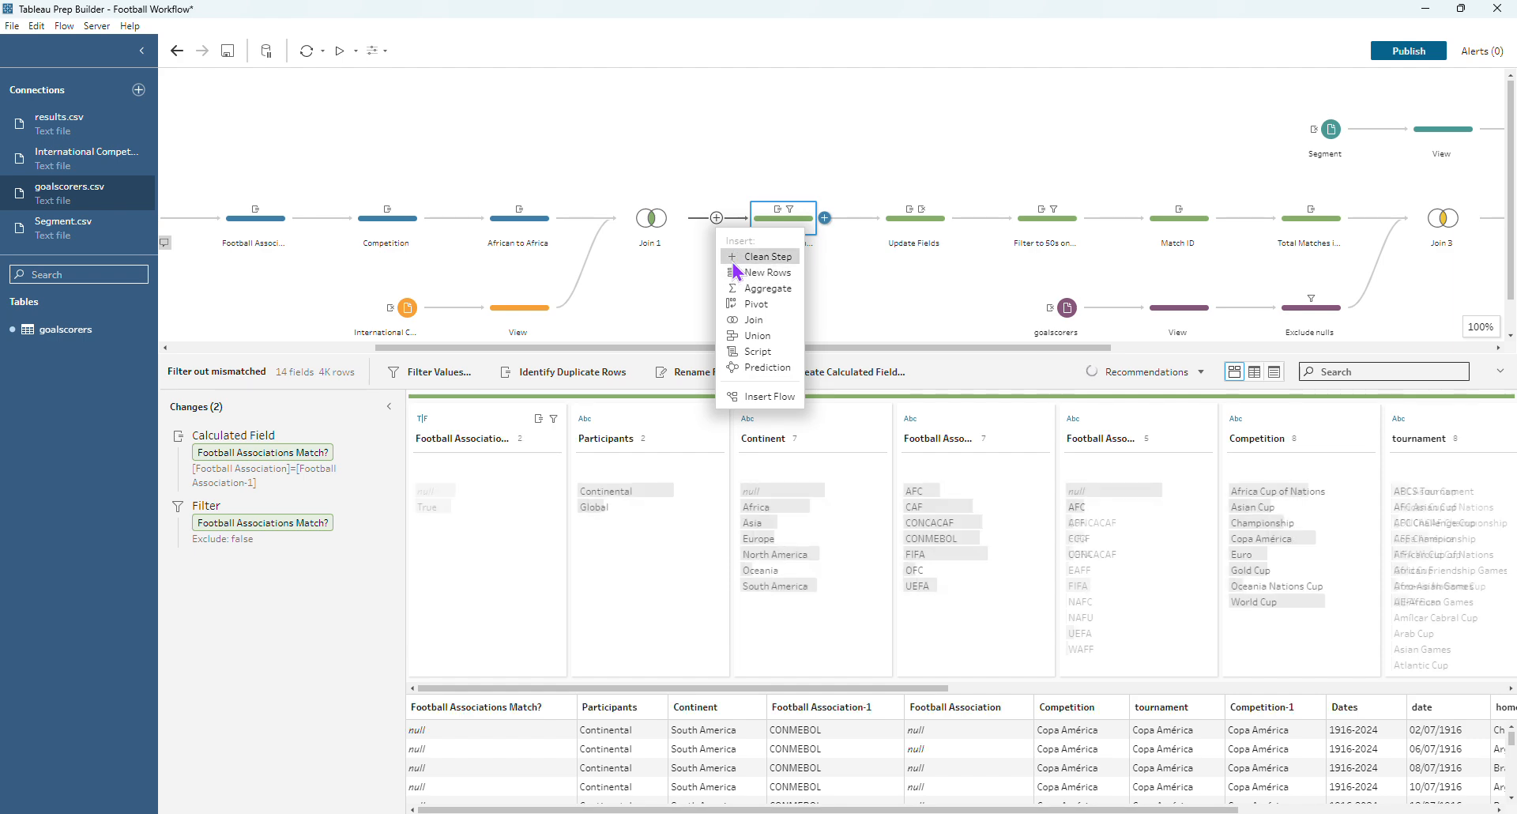
click(758, 257)
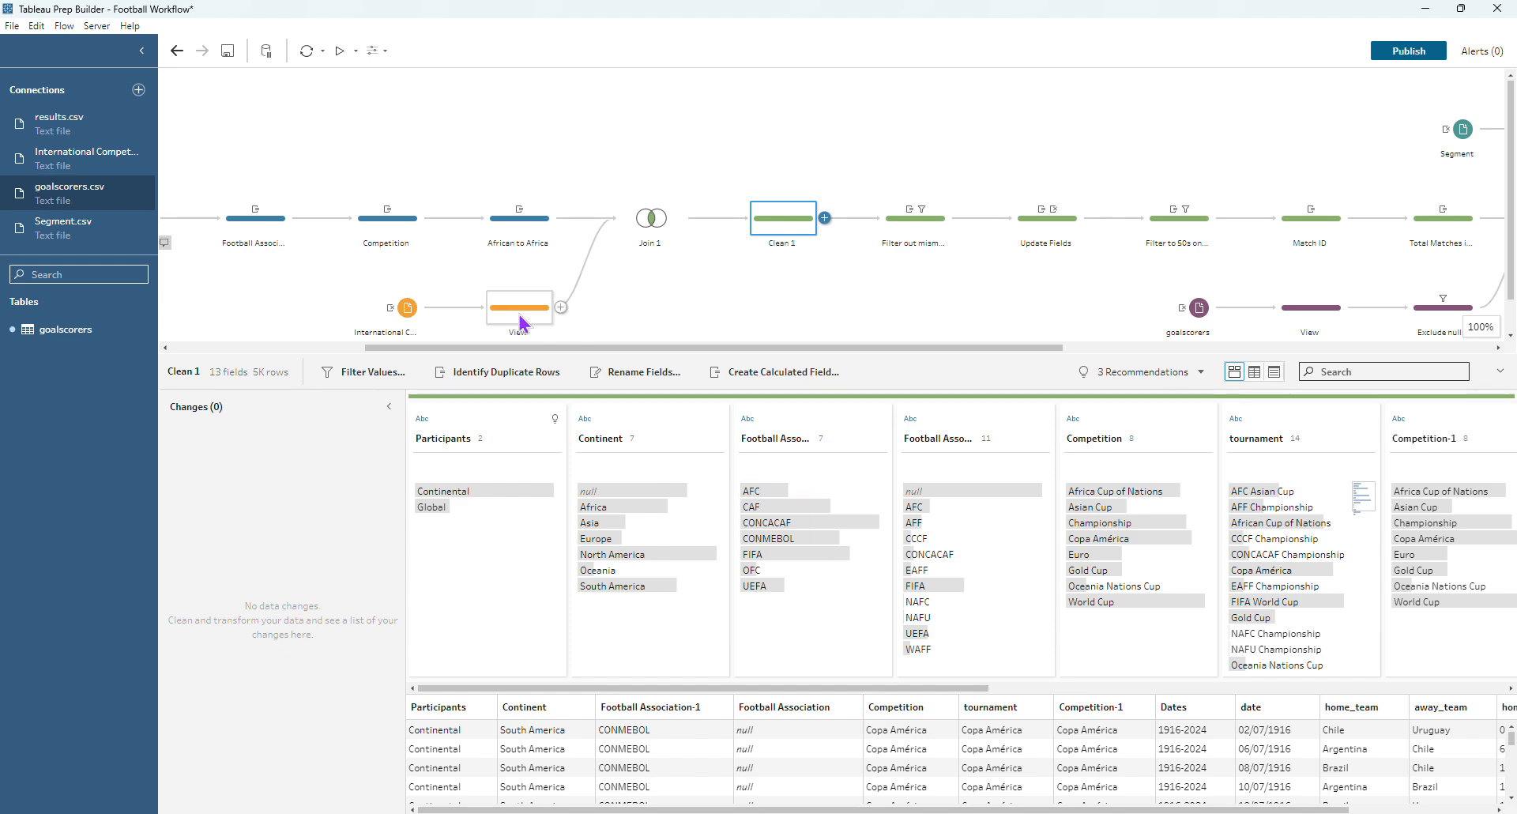
- Highlight the null Football Association rows, then the Championship competition rows, and compare the matching values in both association fields
click(929, 496)
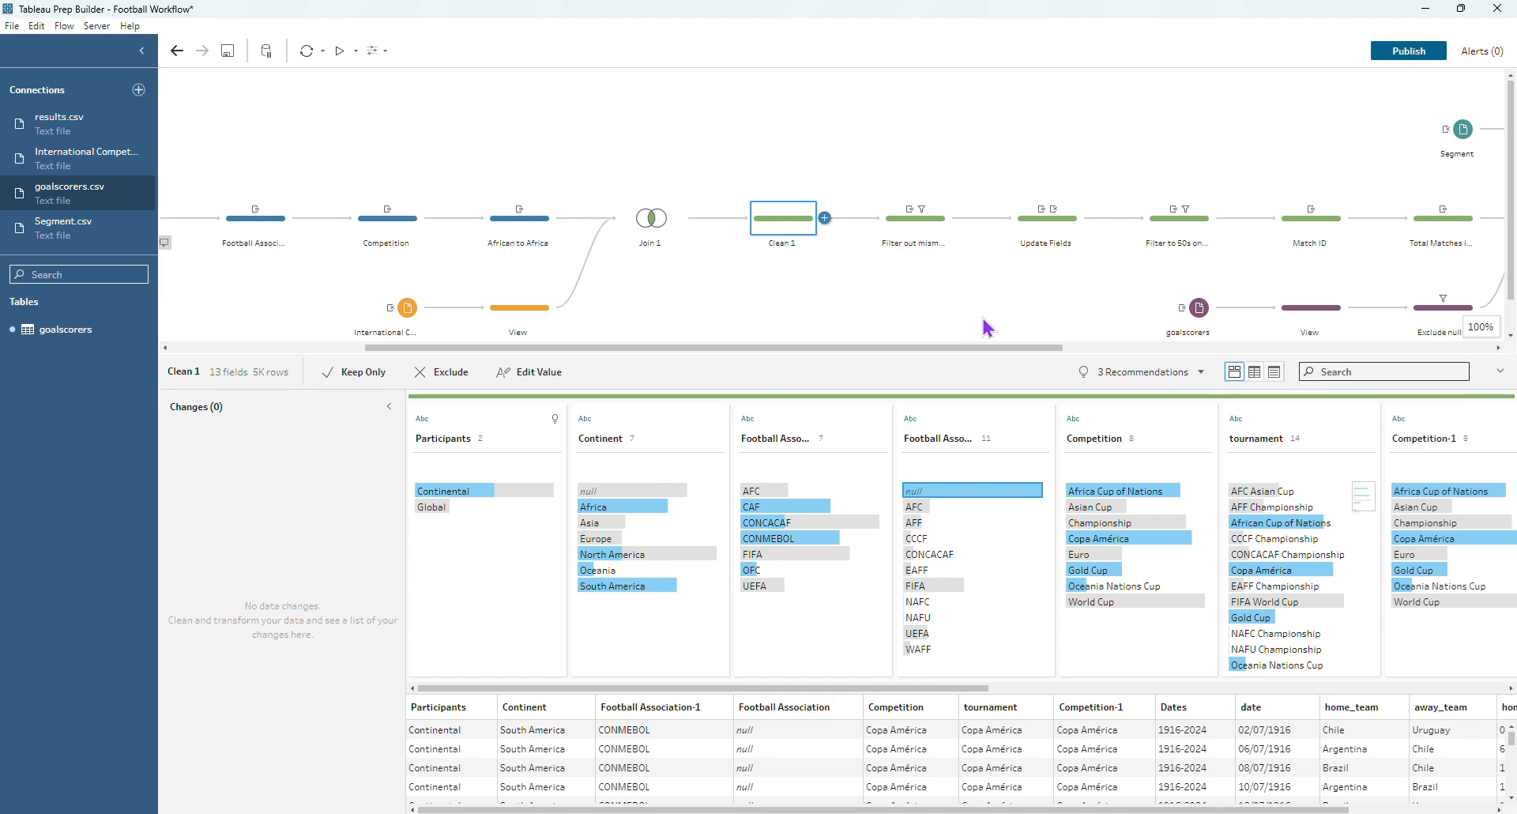
click(979, 494)
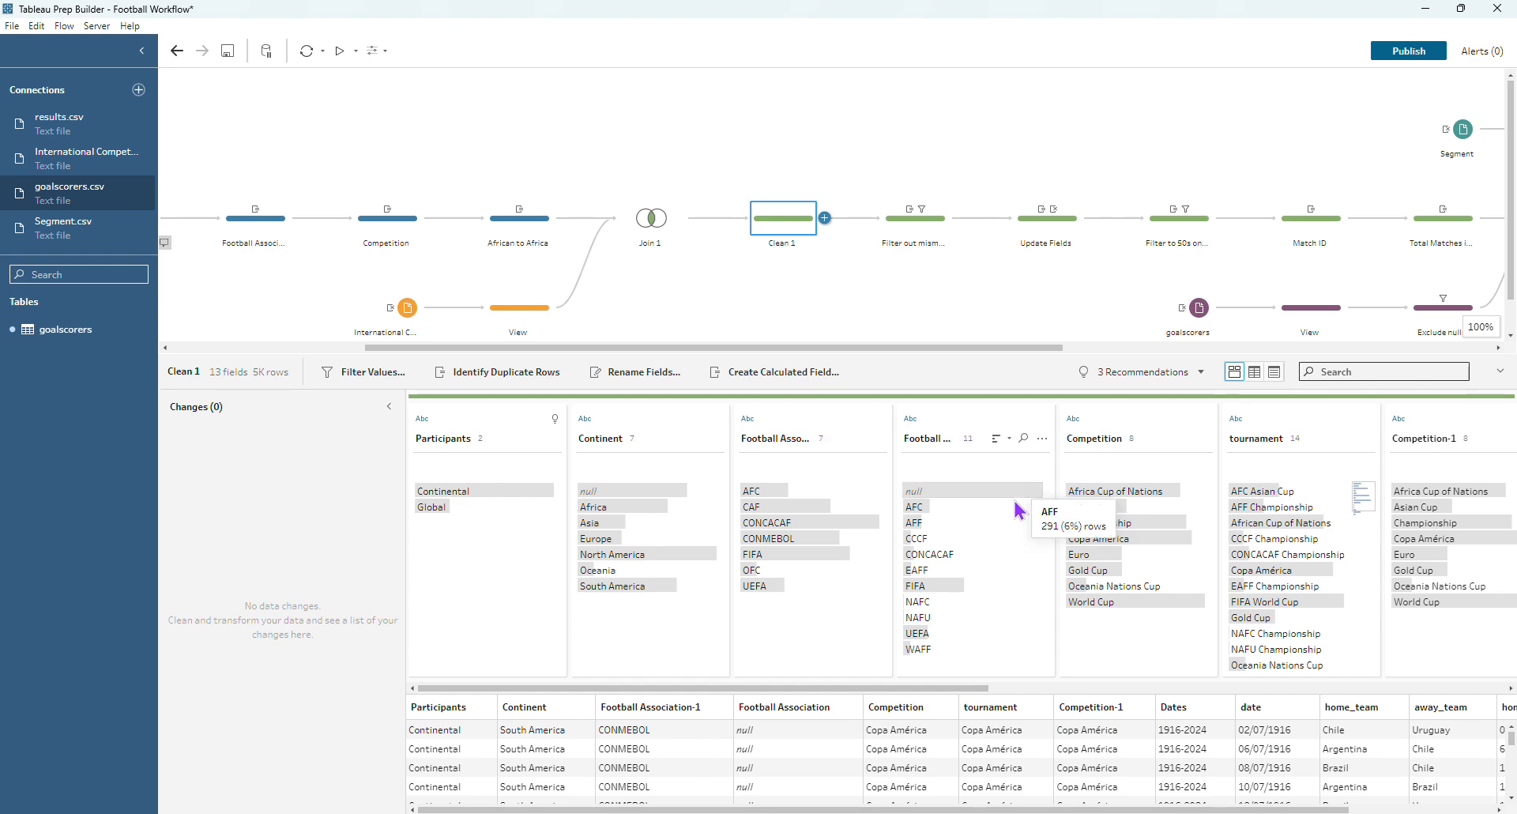
mouse_move(1119, 587)
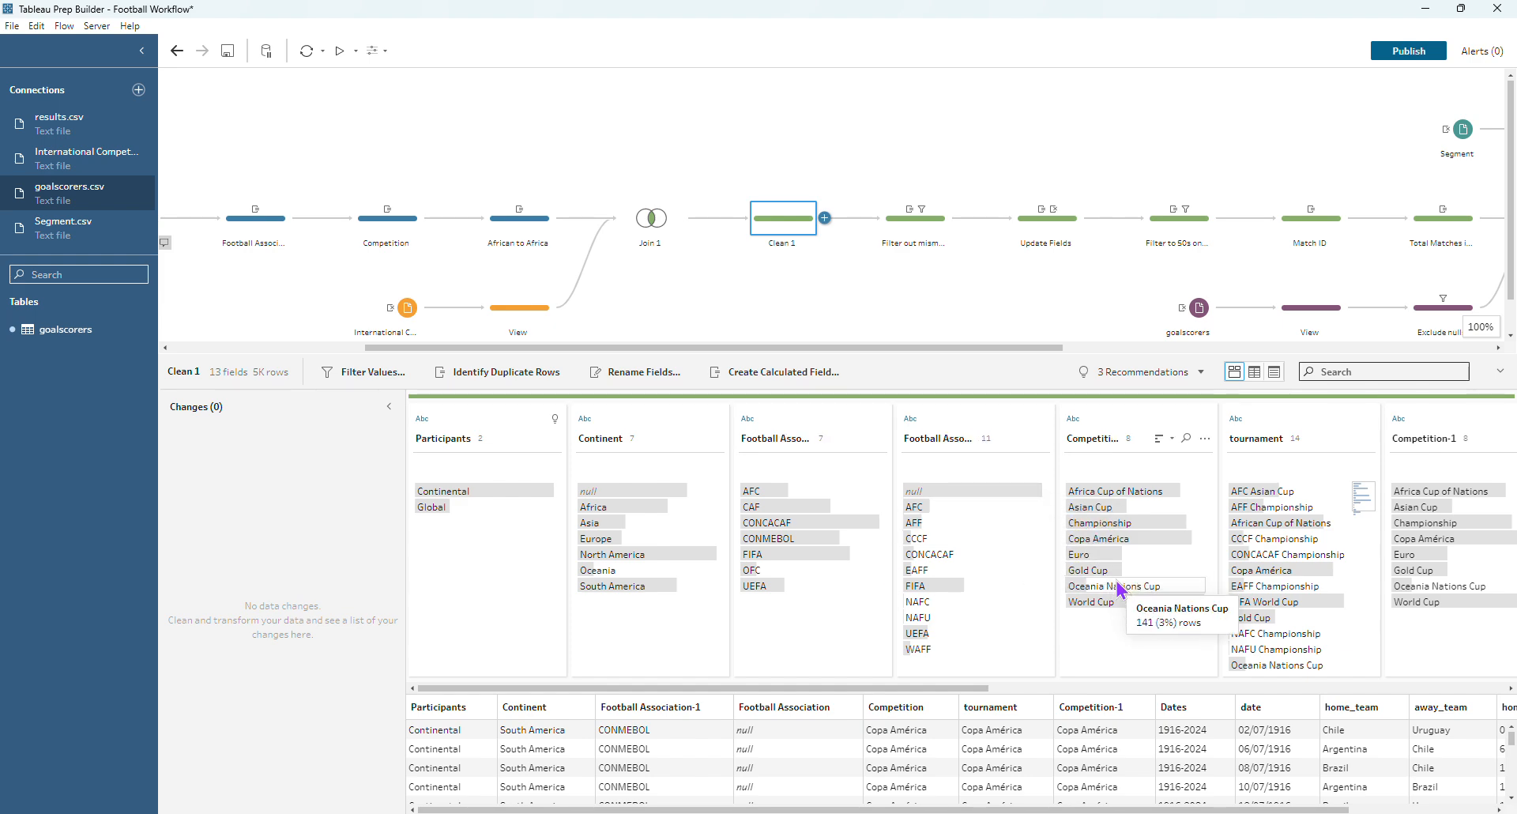
click(1144, 525)
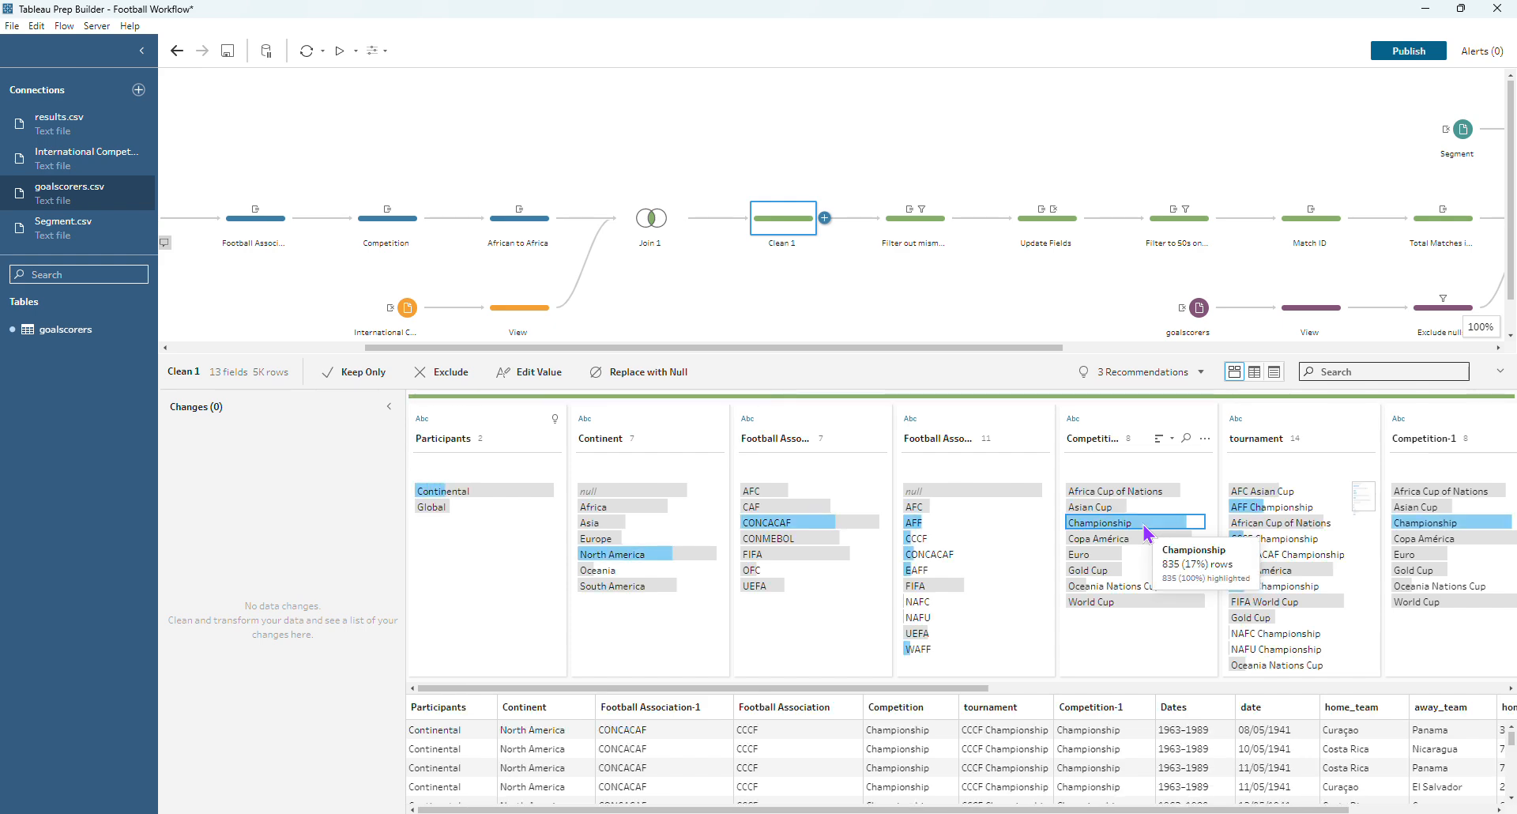
mouse_move(801, 528)
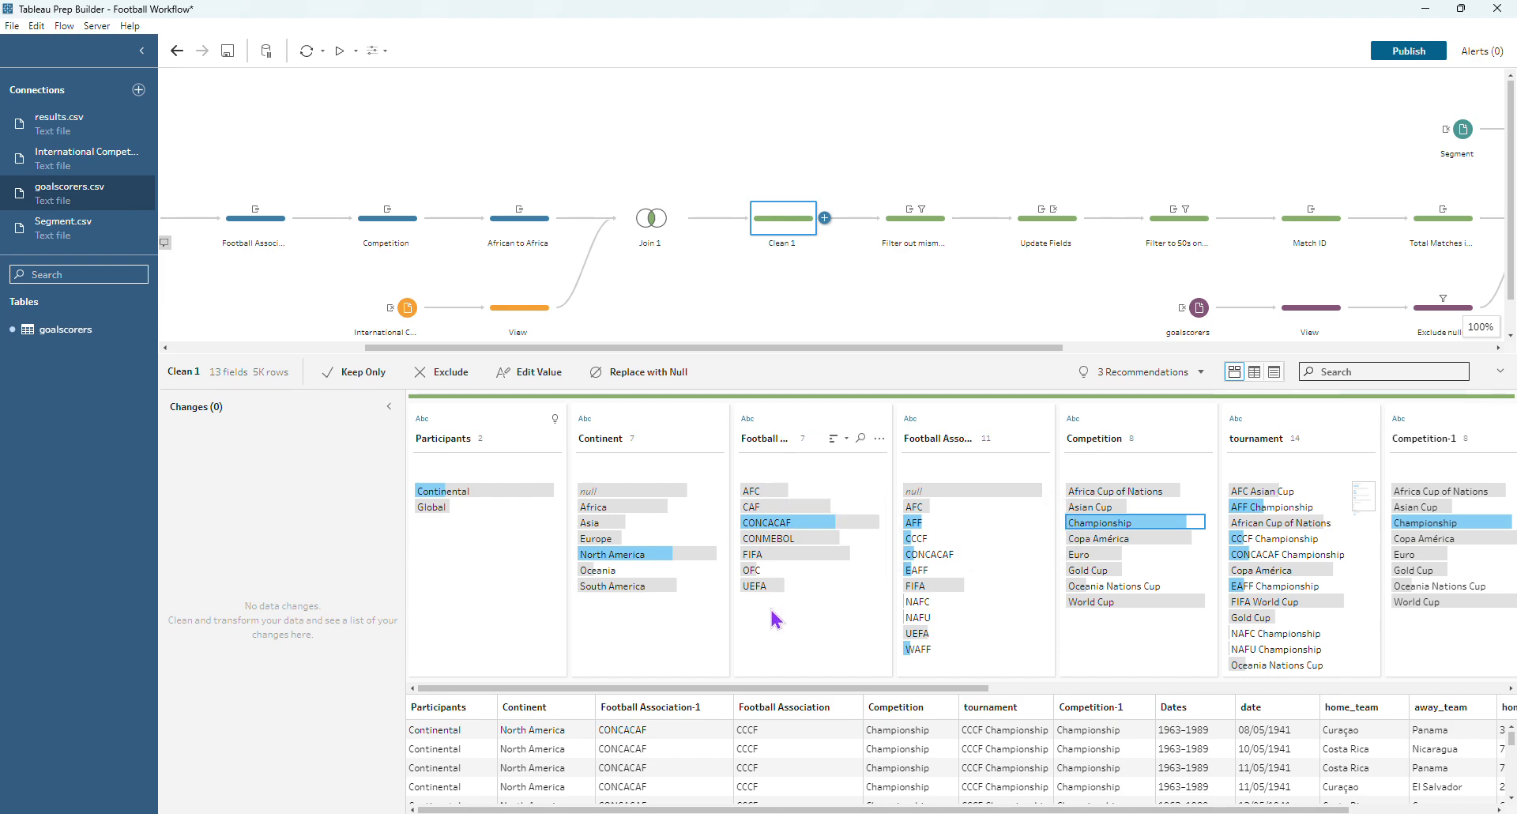
- Examine the Football Associations Match? calculation in the Filter out mismatched step and close it without changes
click(919, 231)
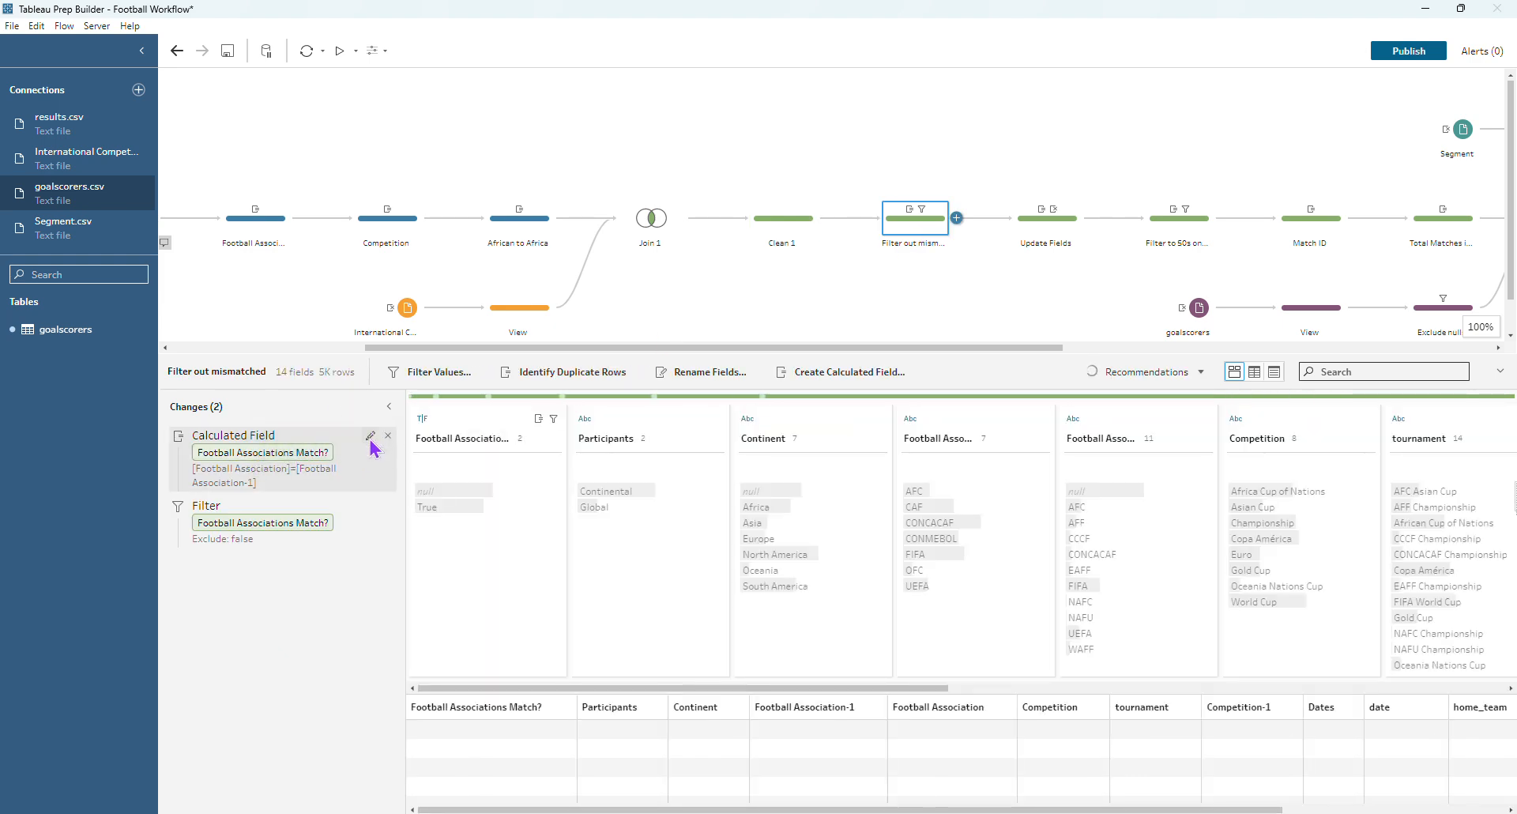
click(370, 438)
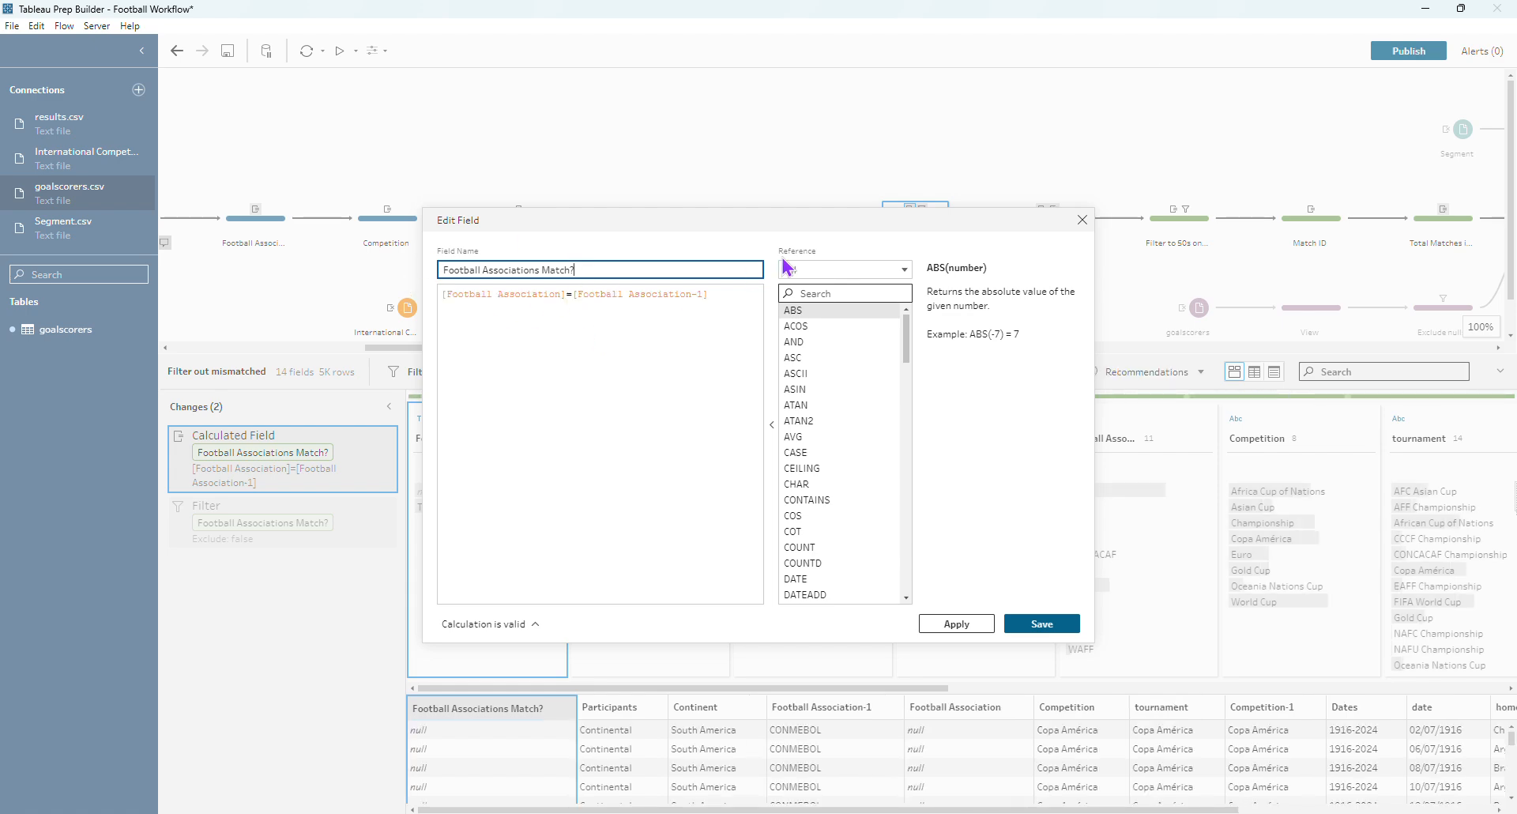
click(1080, 222)
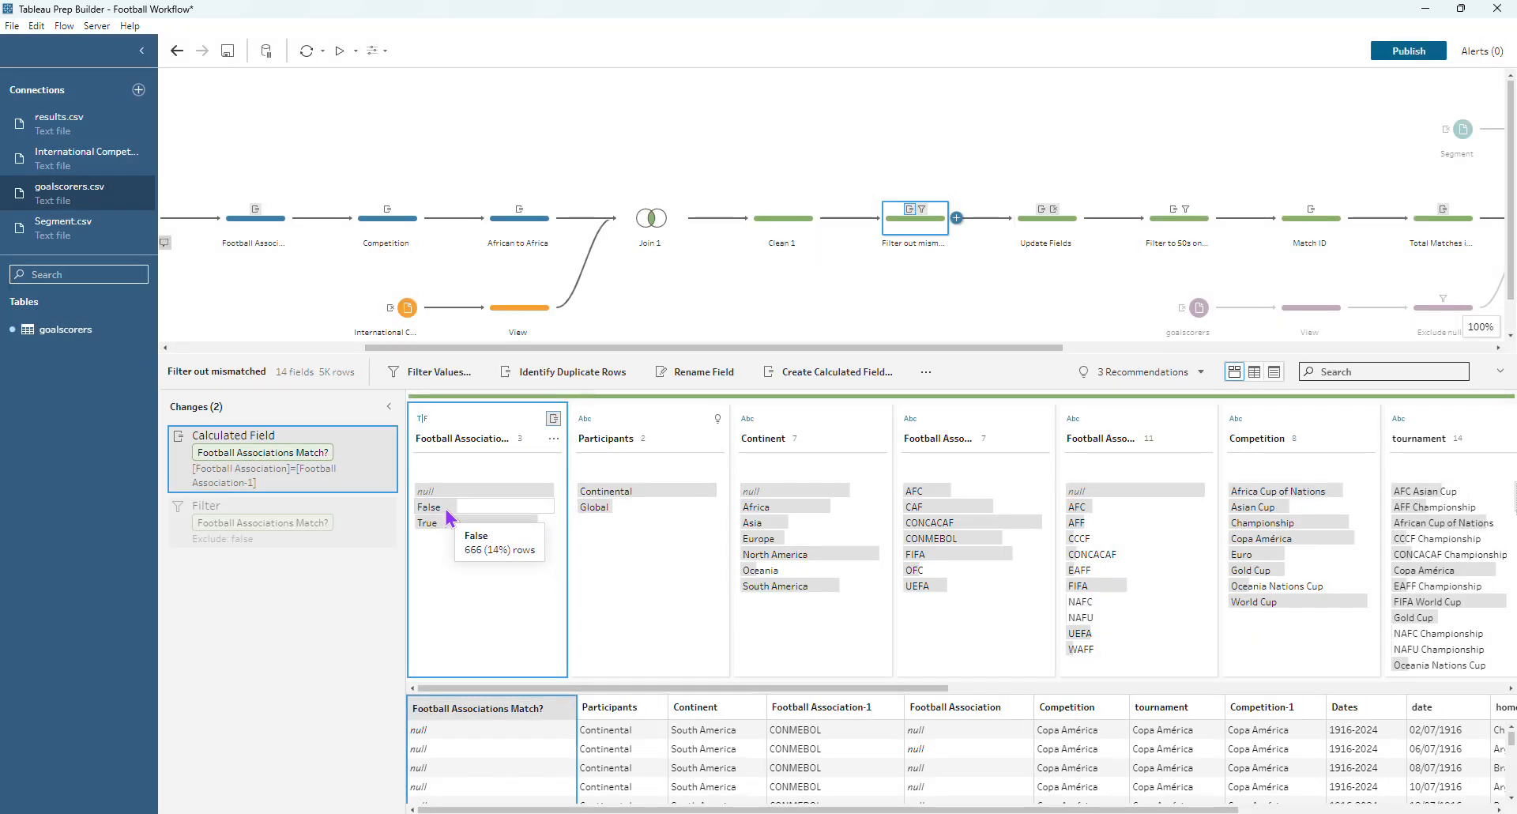
- Highlight the null and False values of Football Associations Match?, then examine the association fields after the filter excluding False
click(440, 492)
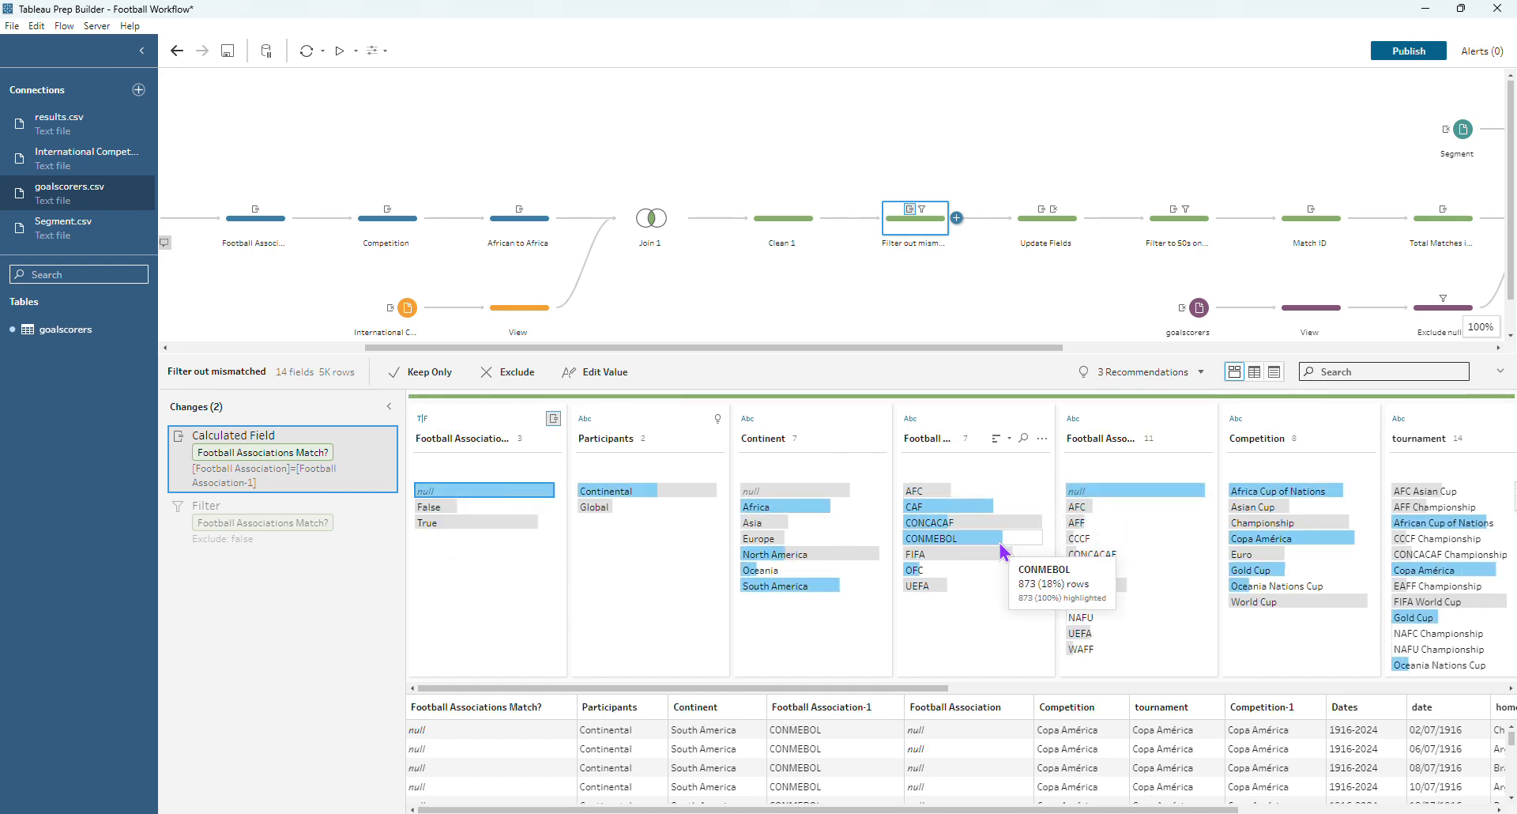
click(459, 510)
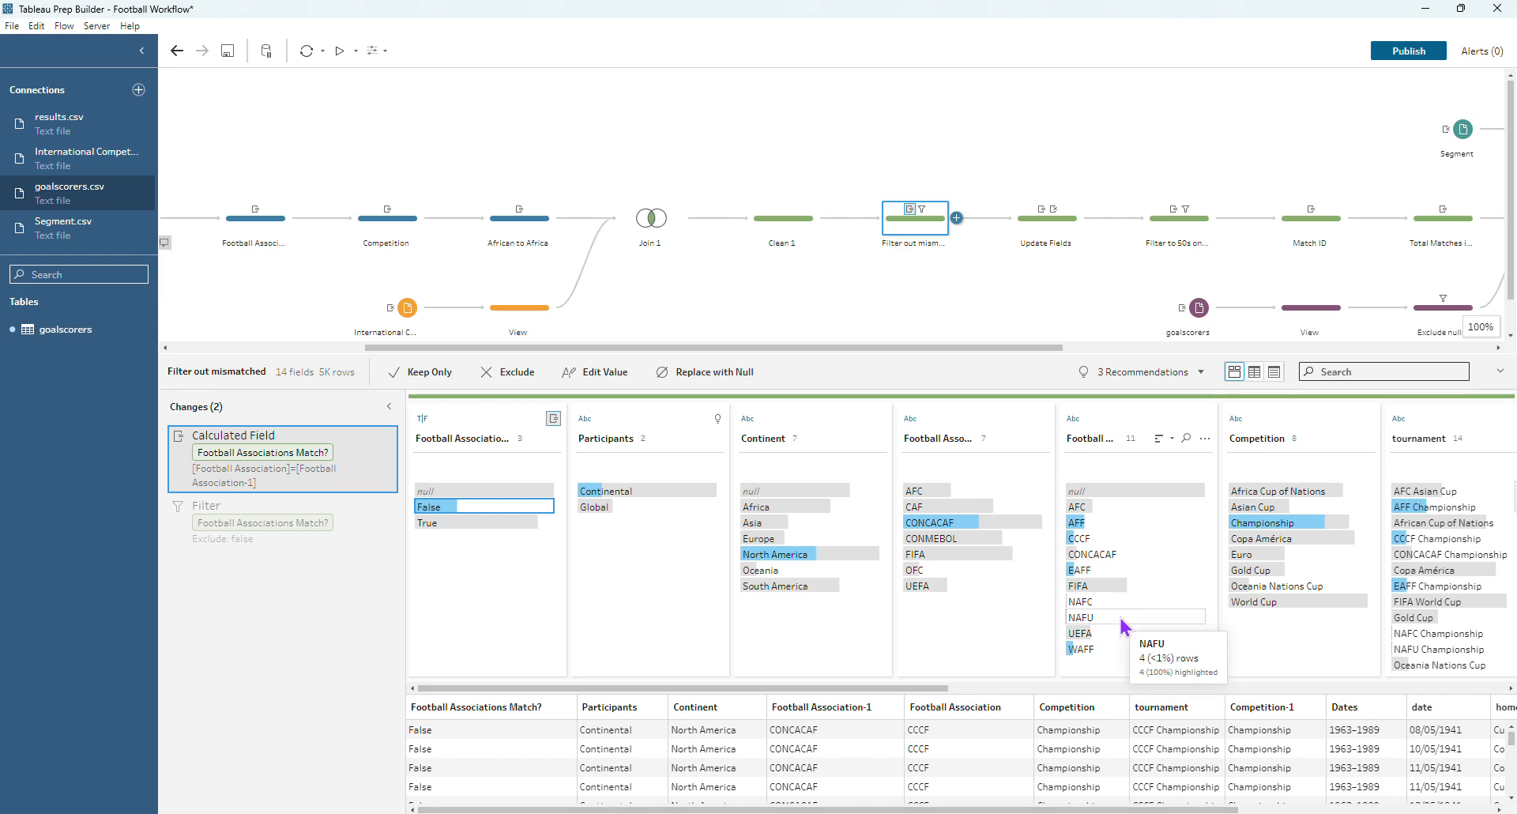
click(282, 522)
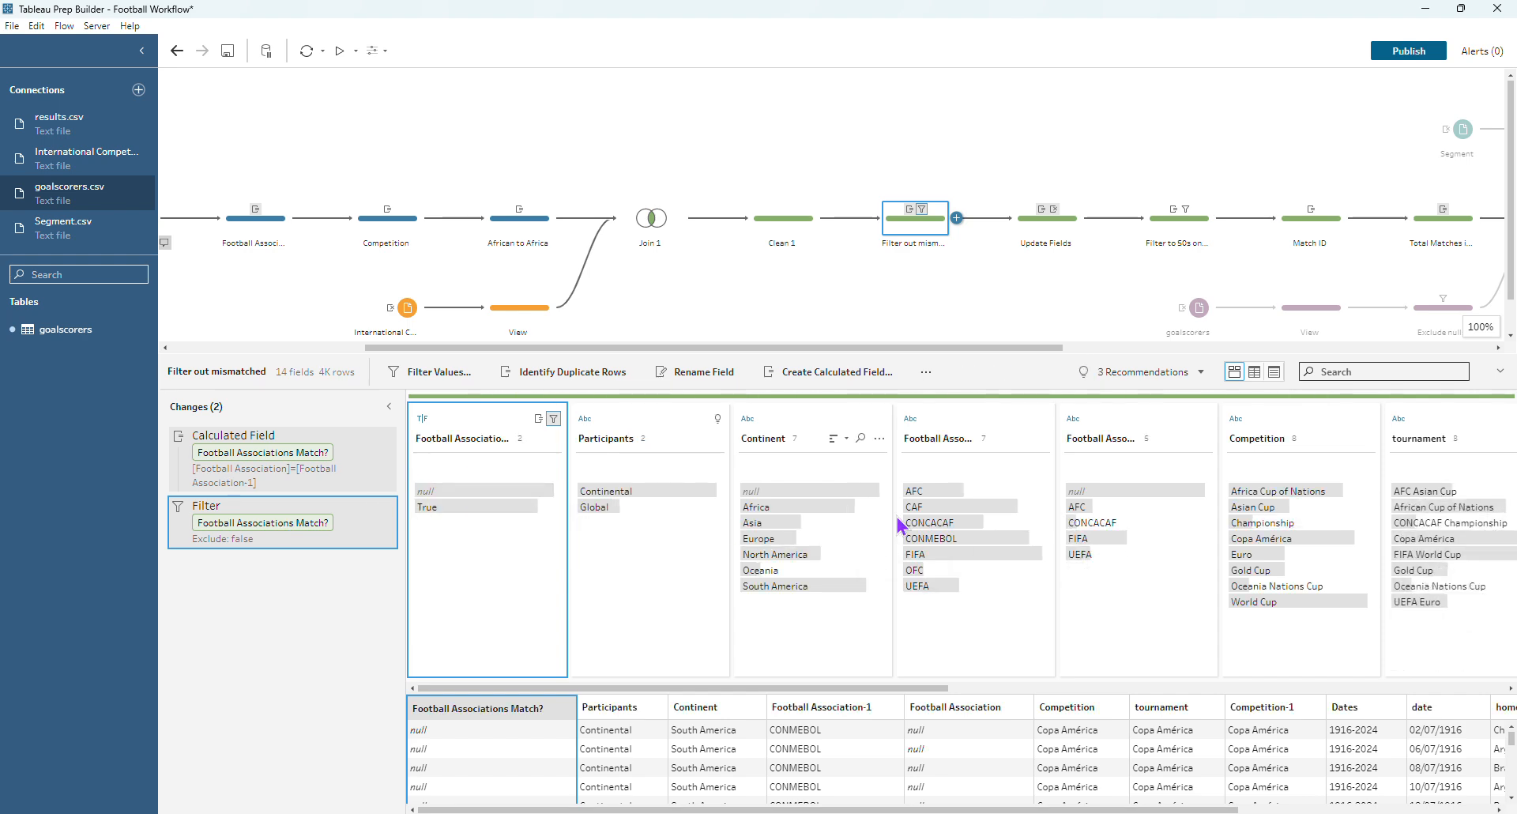
click(943, 418)
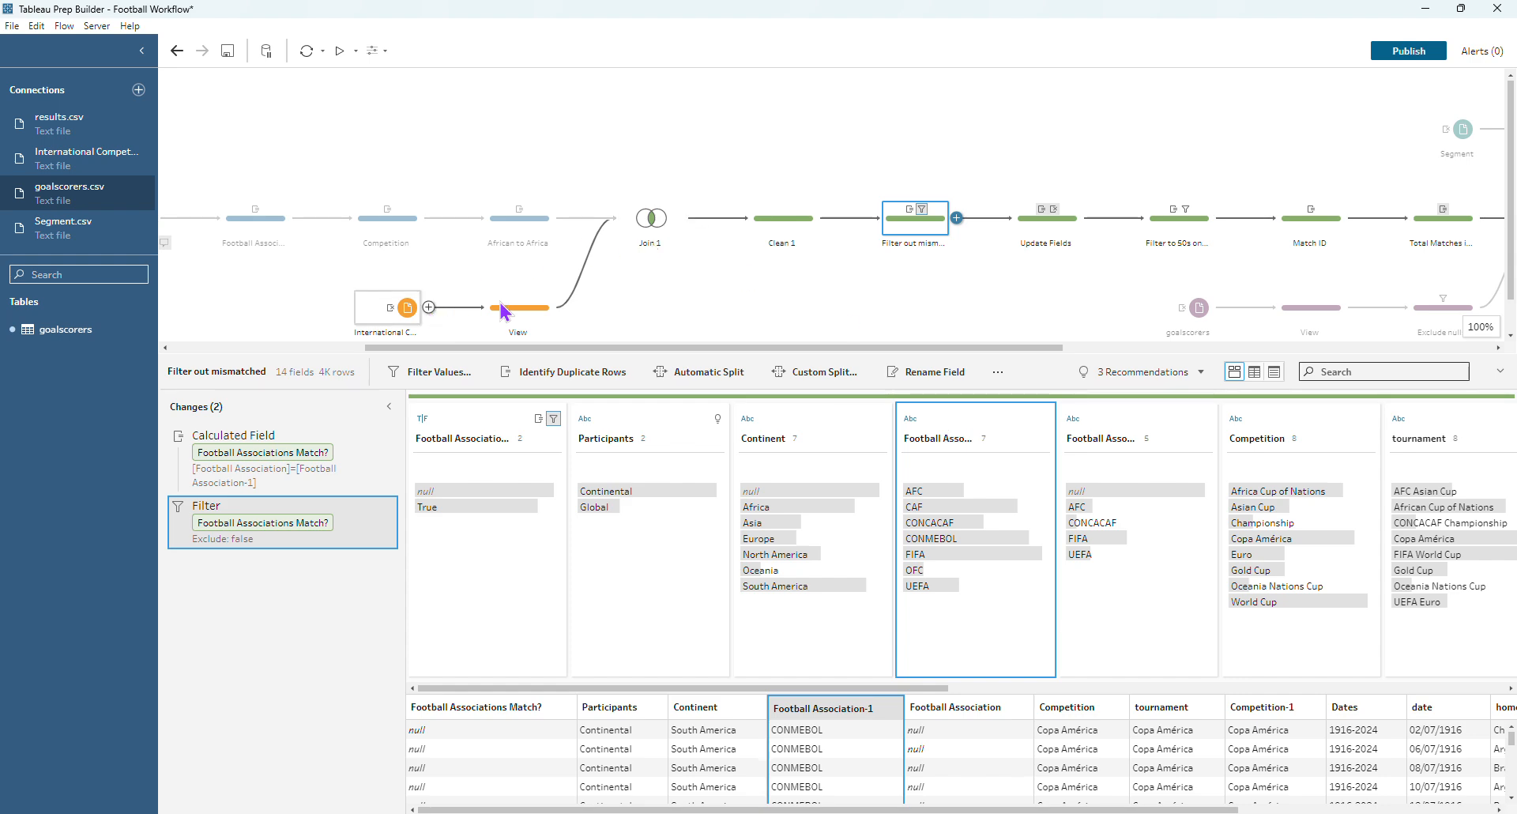
- Examine the Football Association calculation in the Update Fields step and close it without changes
drag(758, 348, 1079, 348)
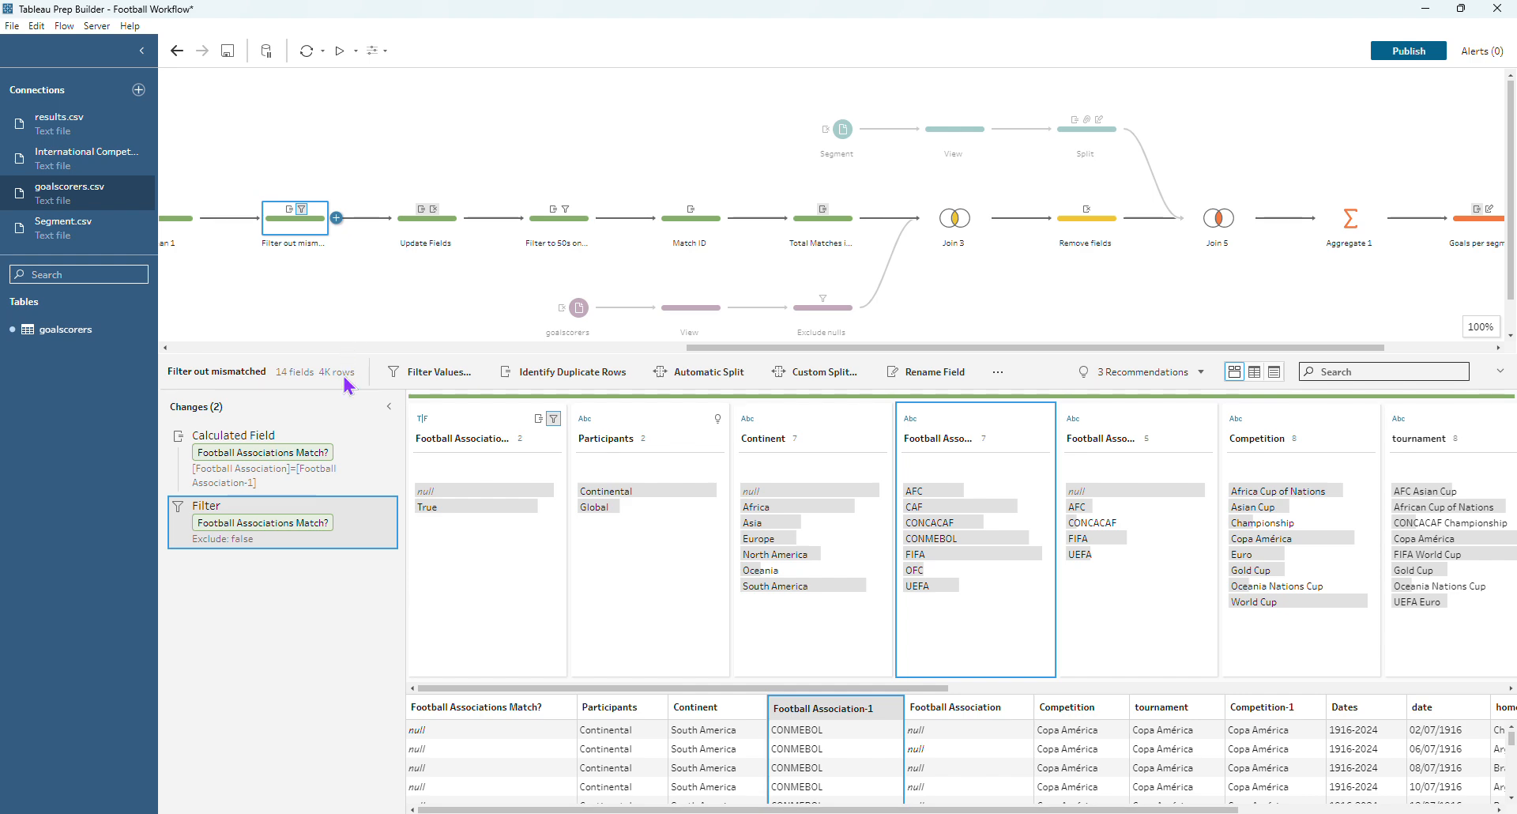
click(421, 235)
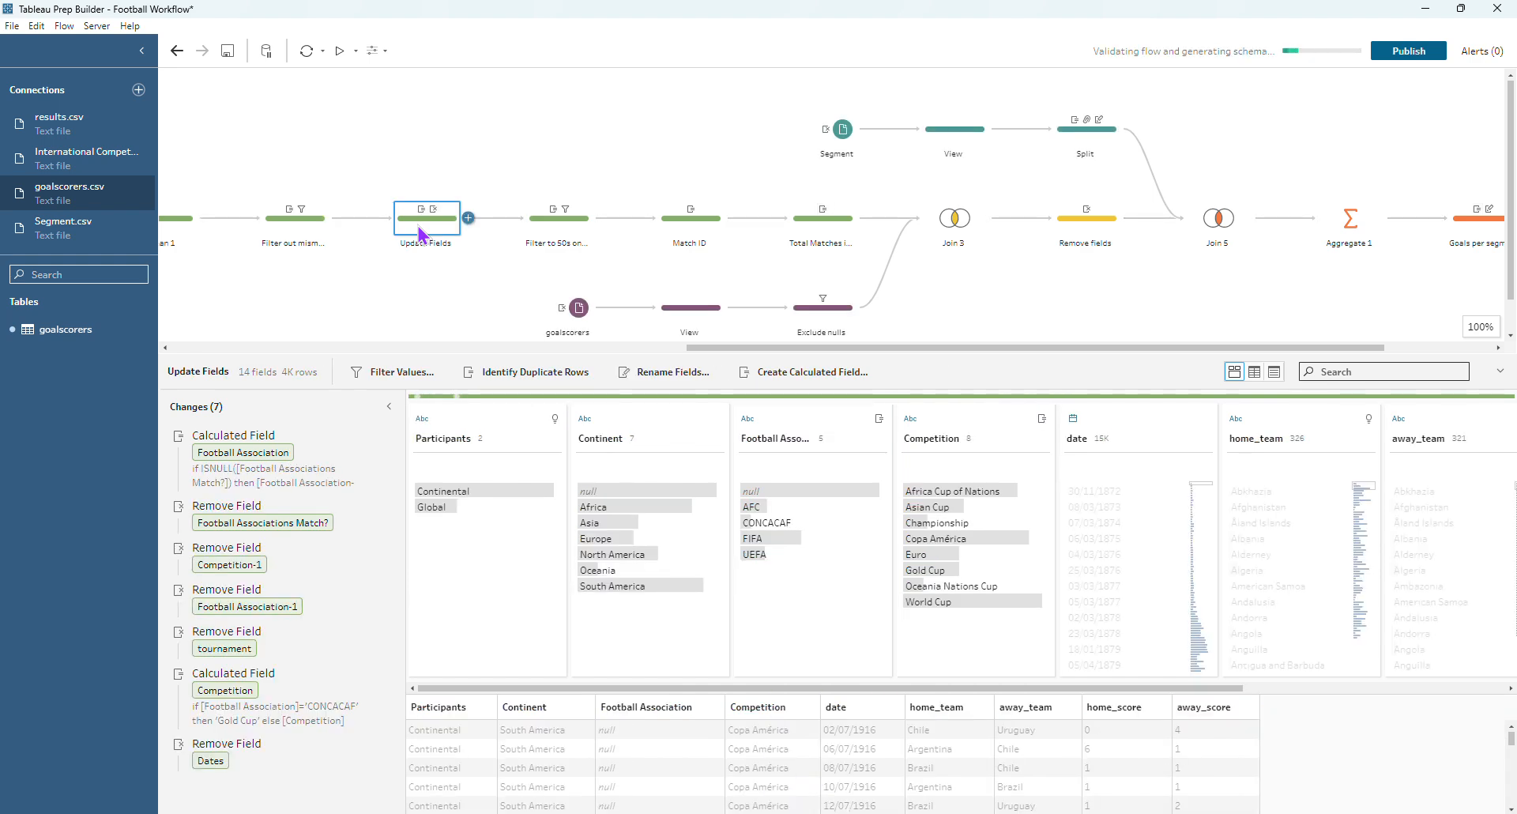
mouse_move(372, 449)
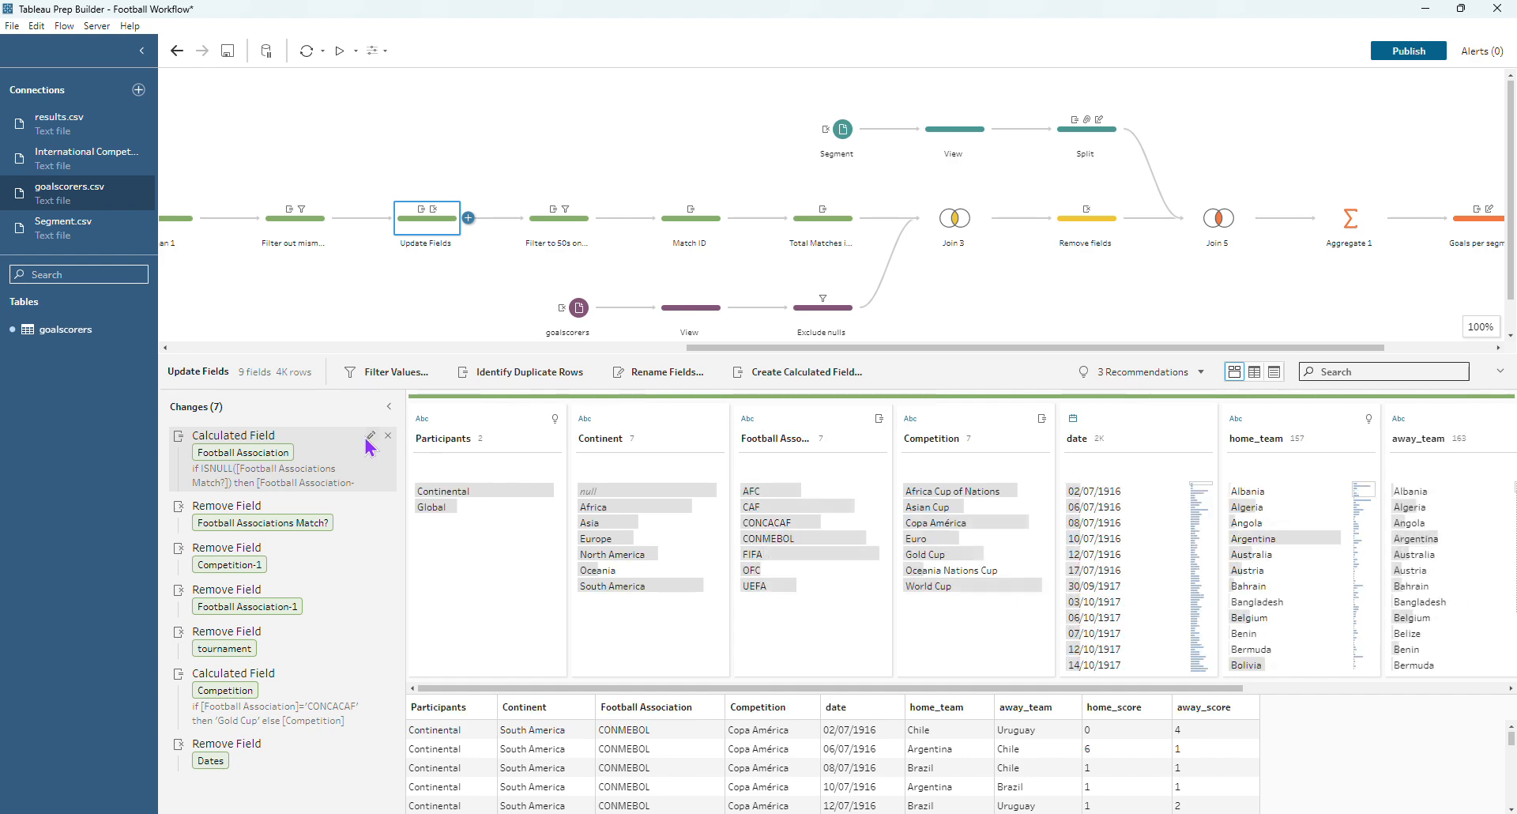
click(369, 435)
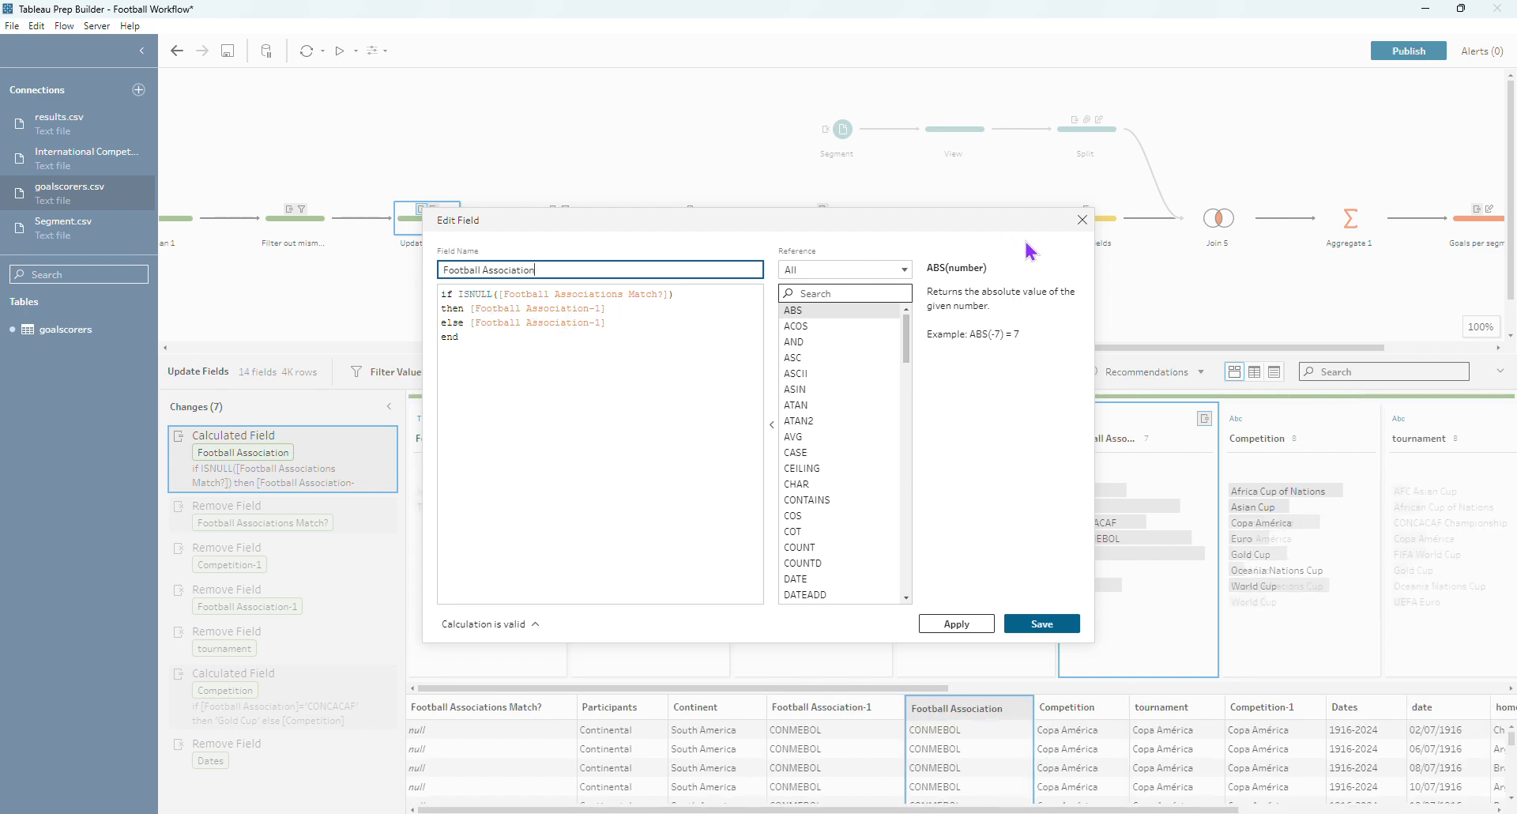
click(1082, 219)
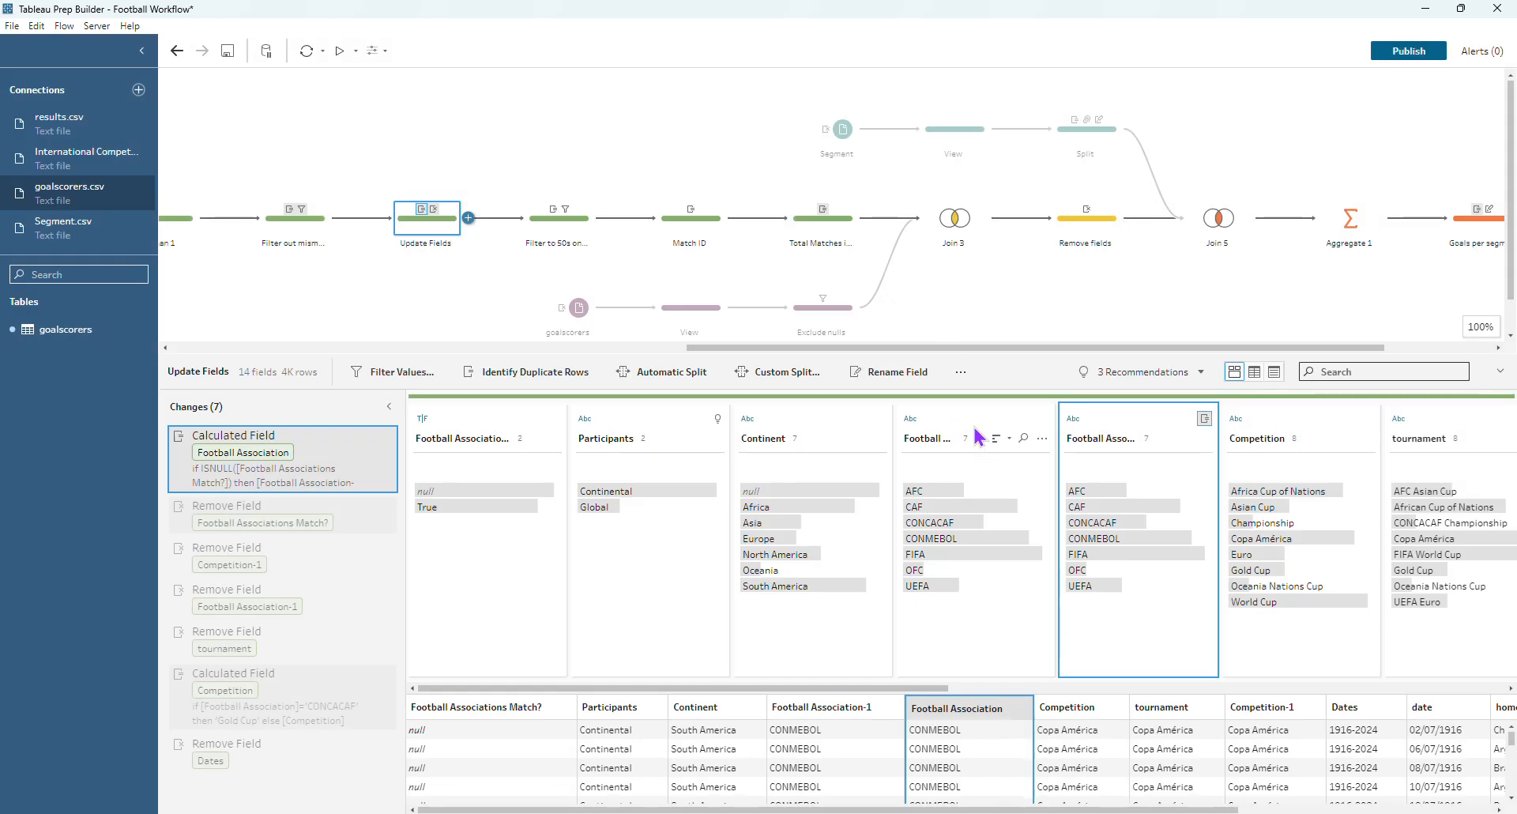
- Highlight AFC, CAF, CONCACAF, FIFA, OFC and UEFA in turn to compare the two association fields, then clear the highlighting
click(974, 492)
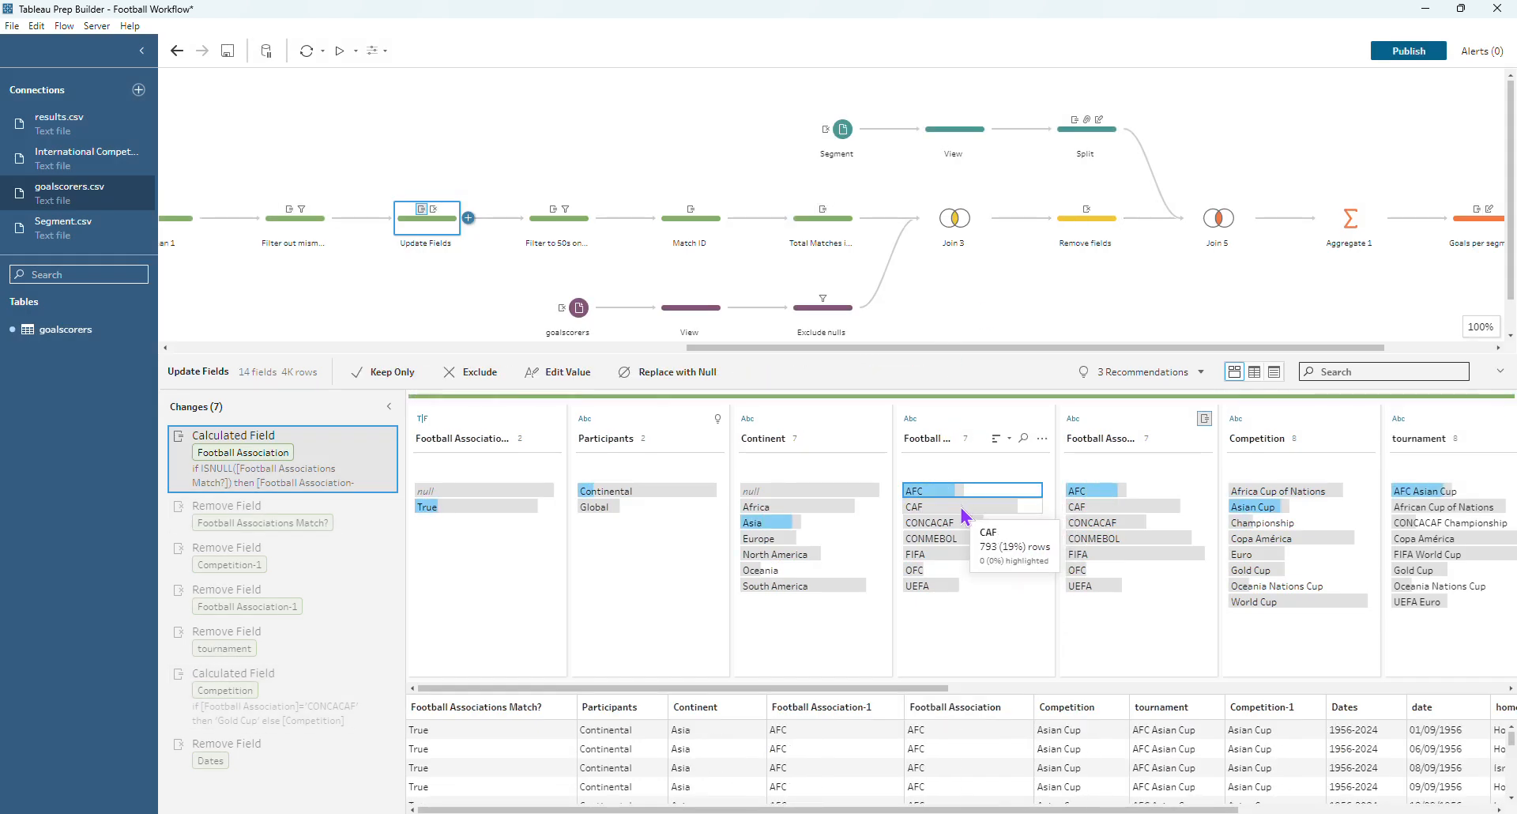
click(962, 509)
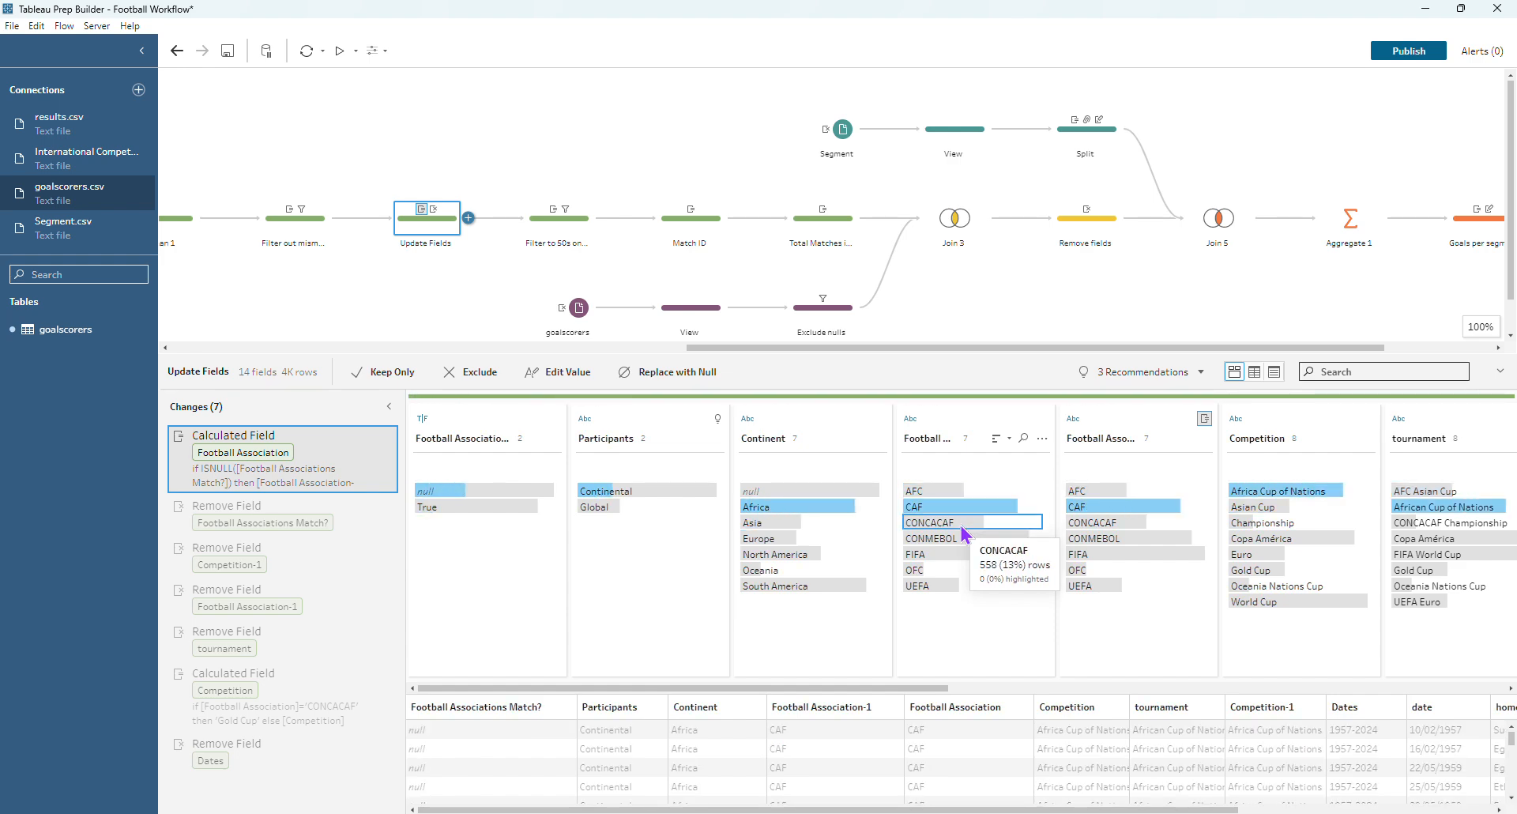
click(963, 525)
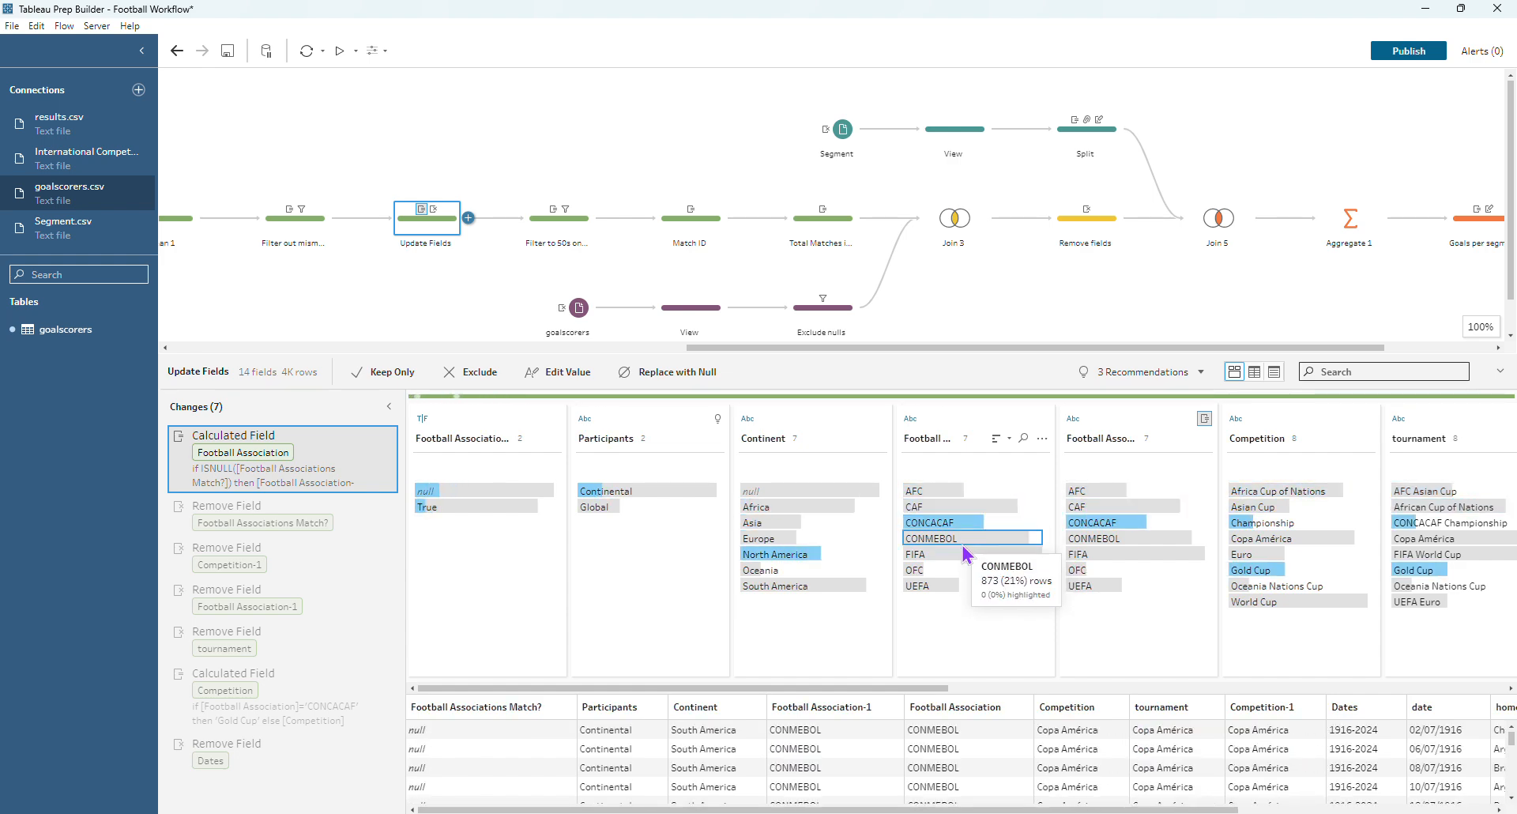
click(965, 556)
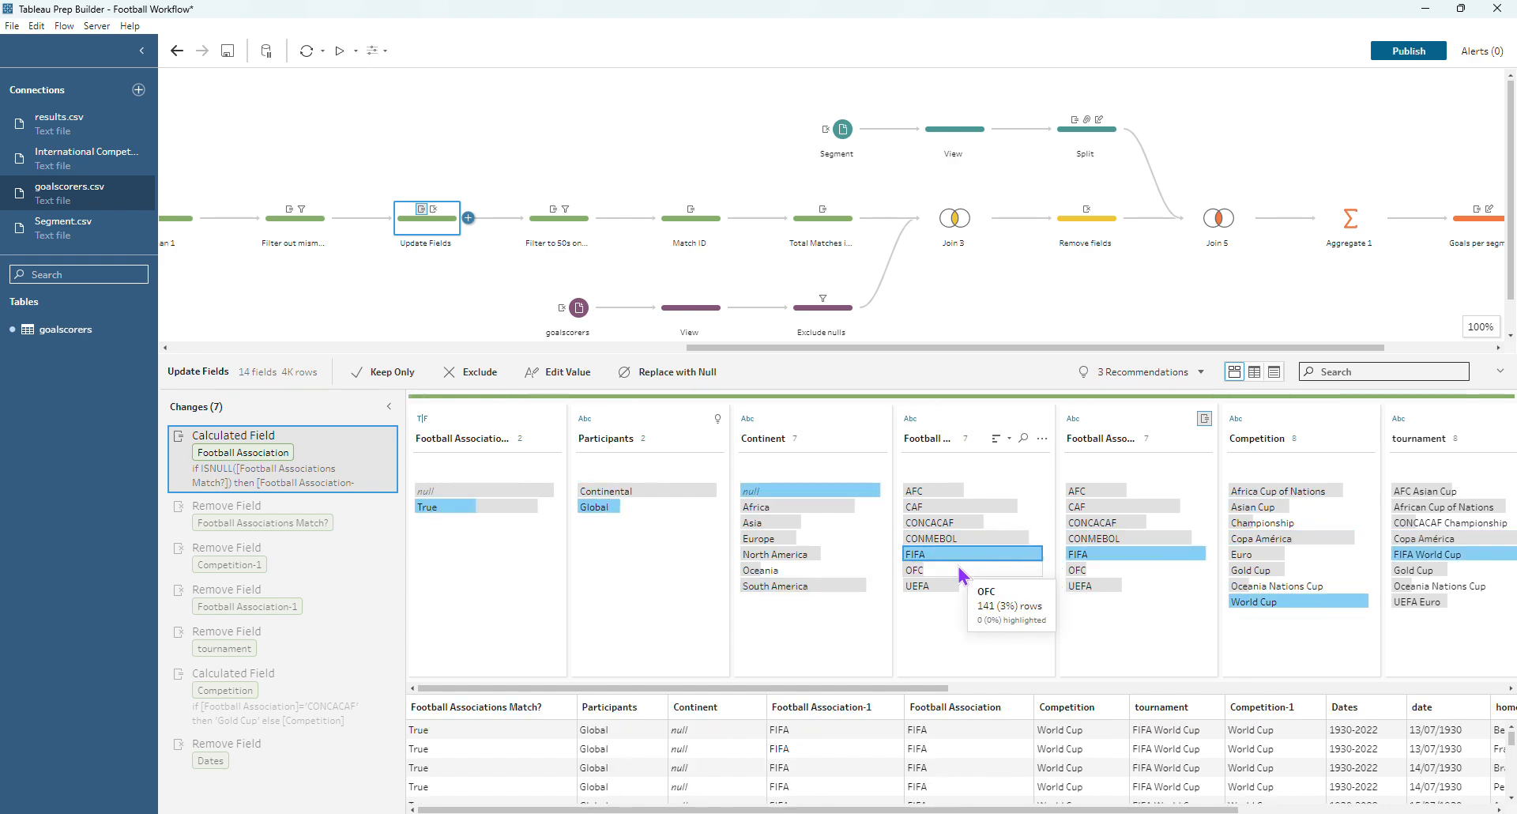
click(962, 571)
click(963, 586)
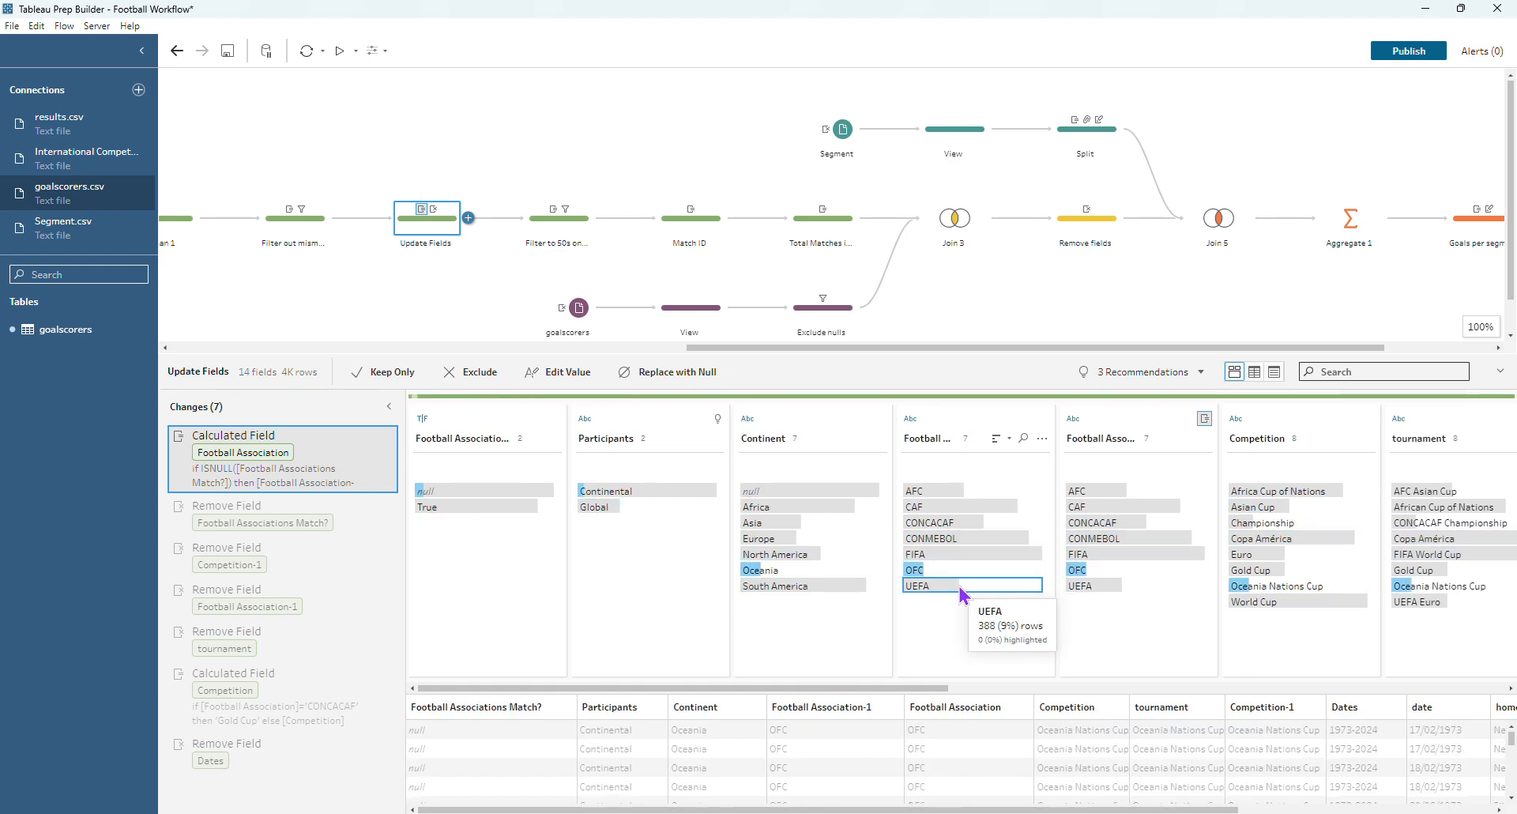
click(961, 630)
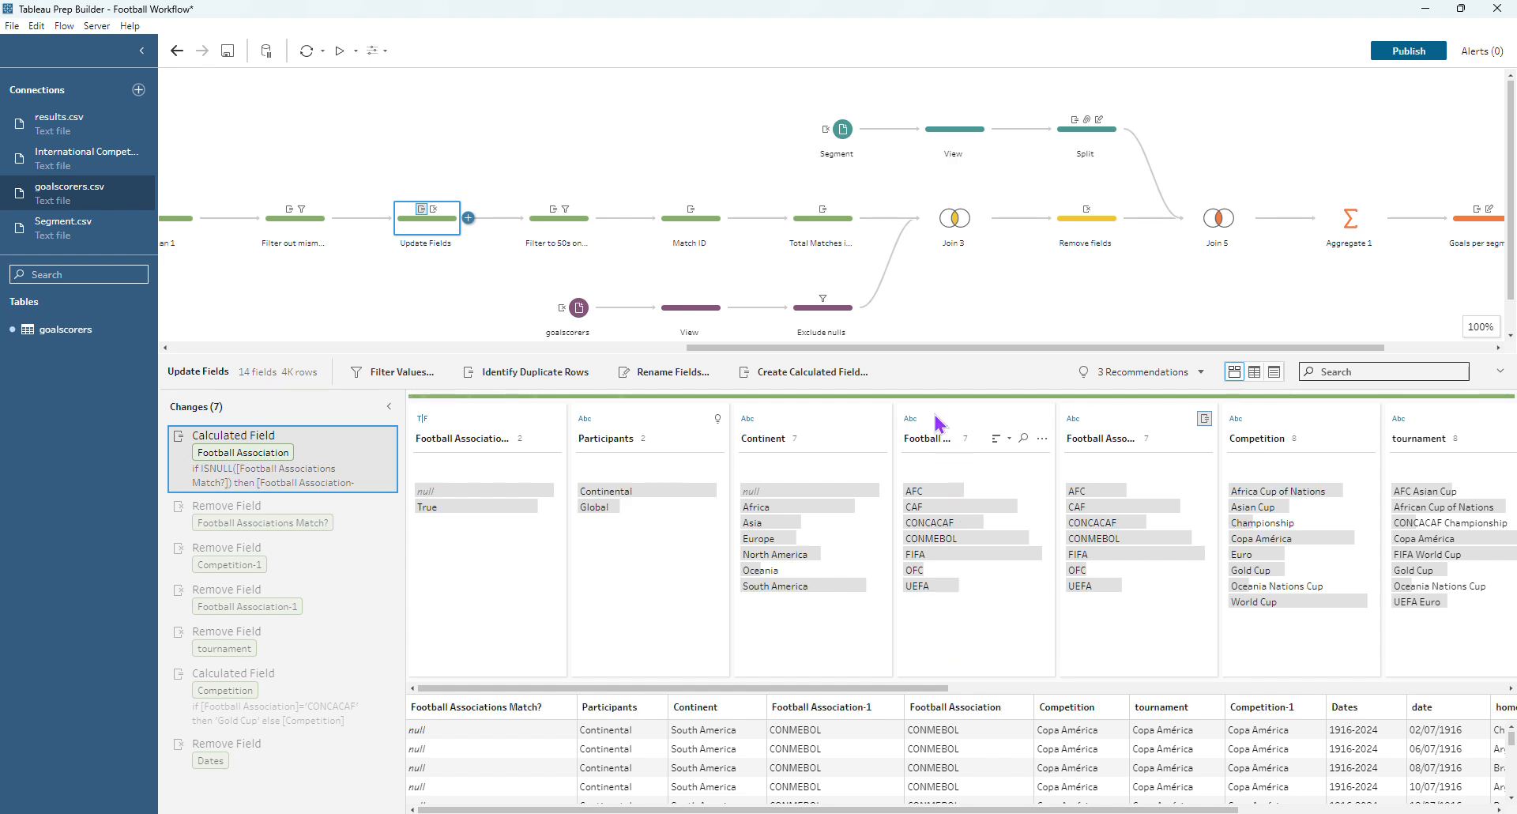
- Compare the Update Fields data at the Football Associations Match? removal, the CONCACAF to Gold Cup calculation and the tournament removal
click(235, 514)
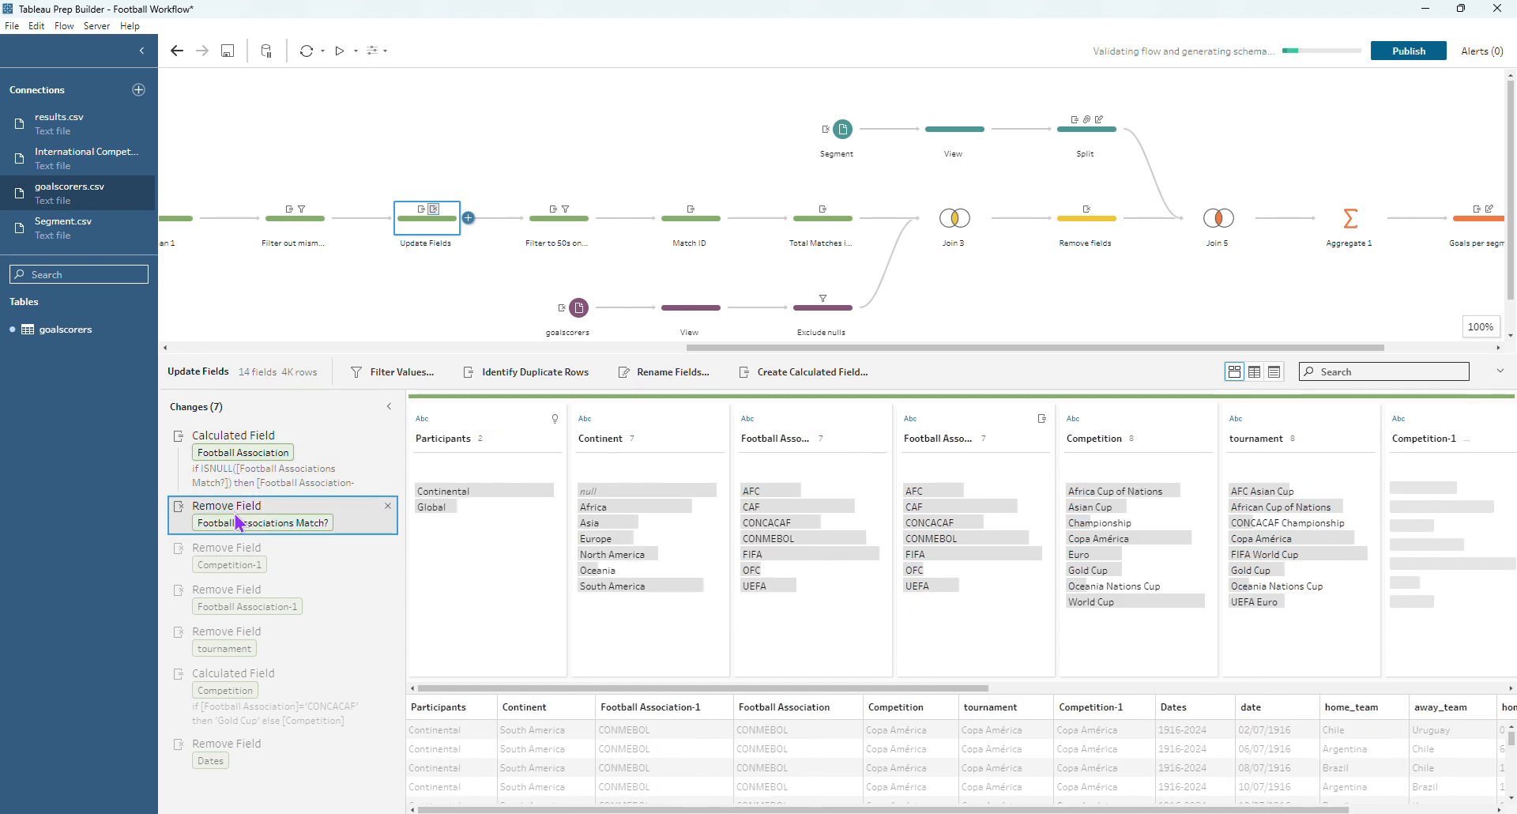
click(360, 689)
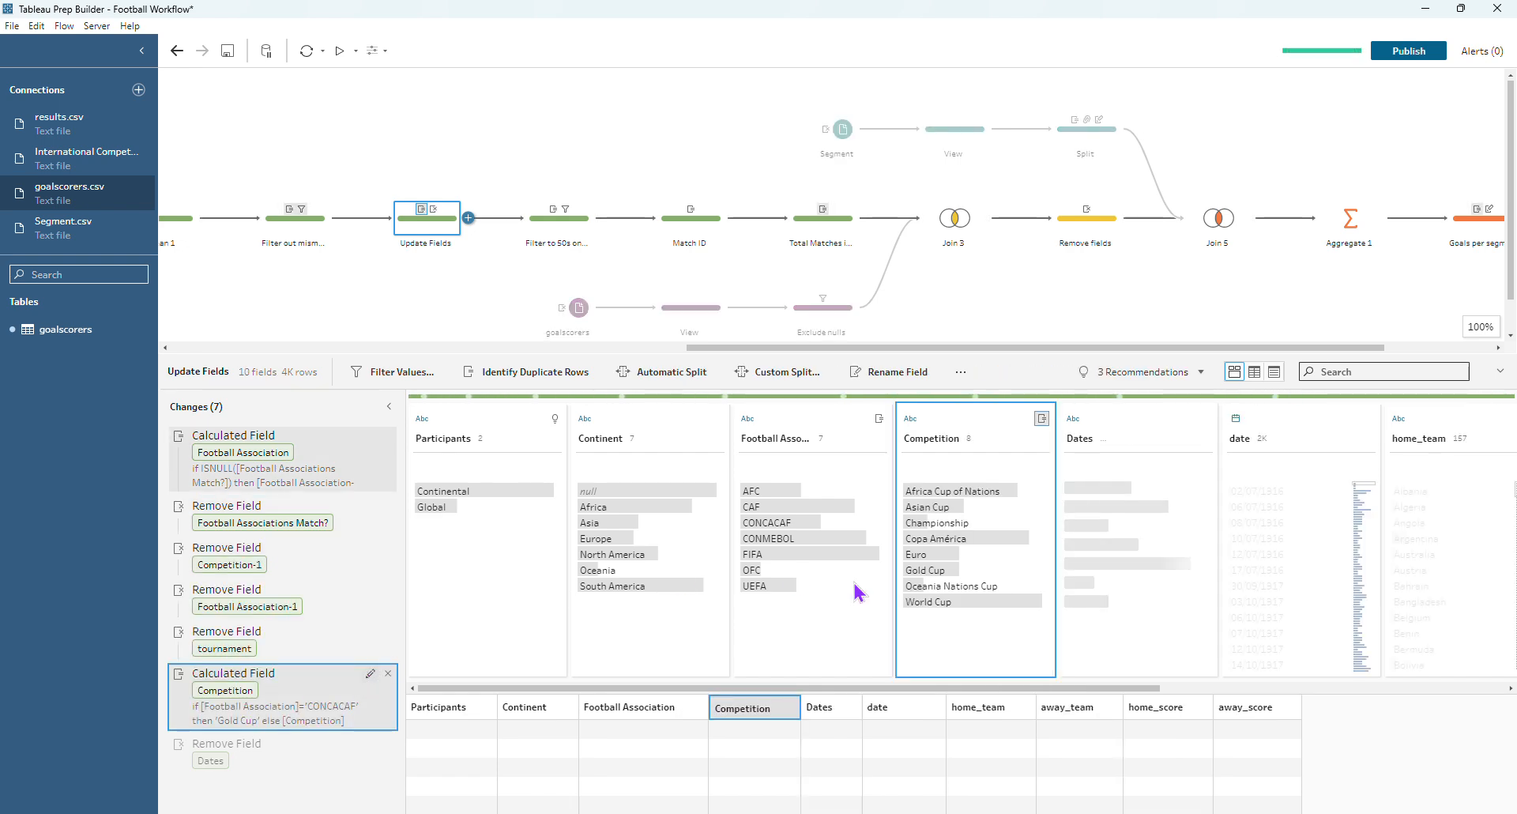
click(273, 658)
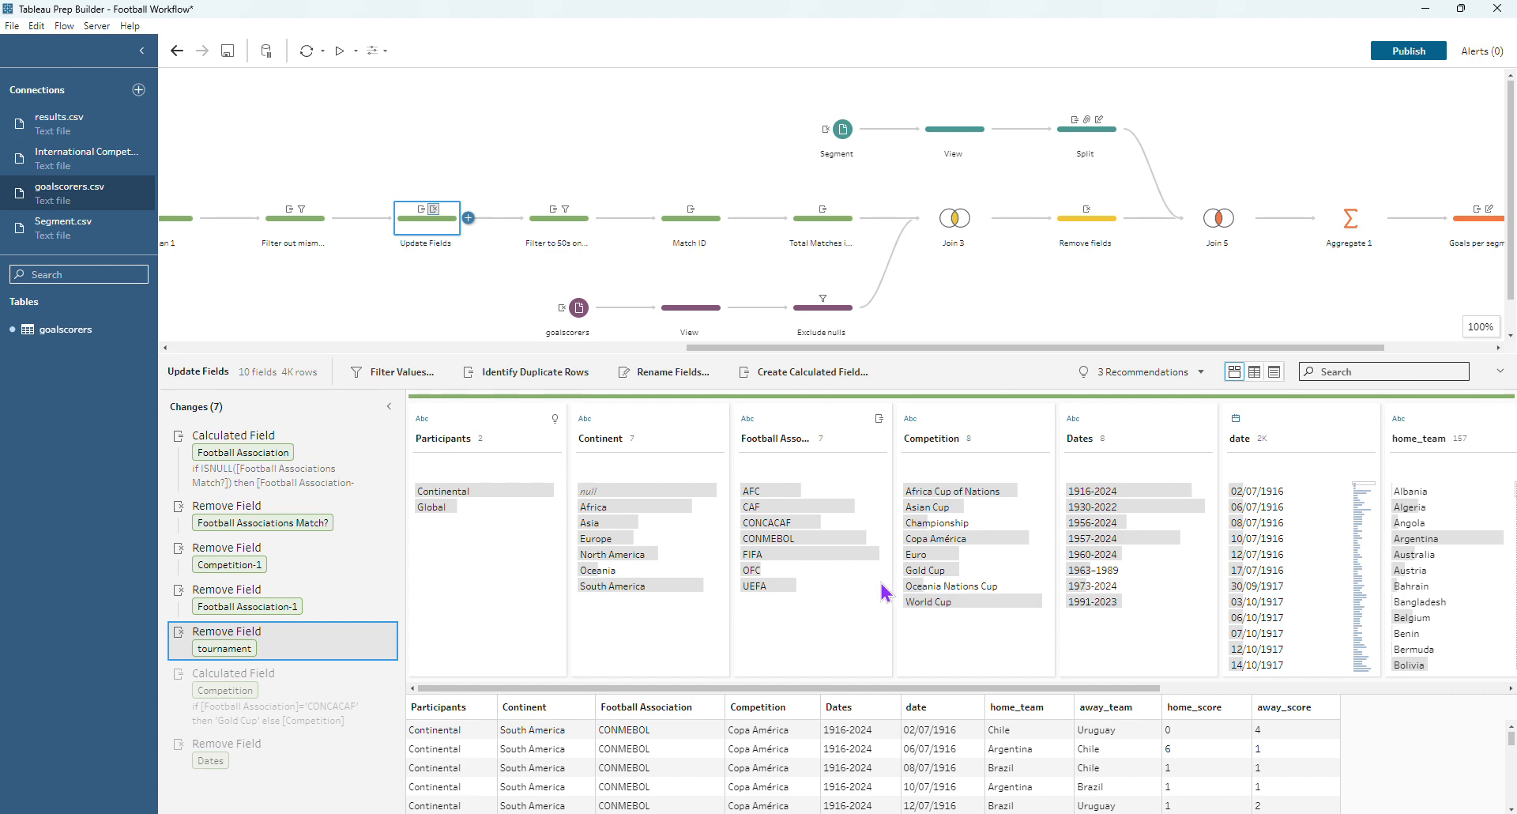
mouse_move(861, 590)
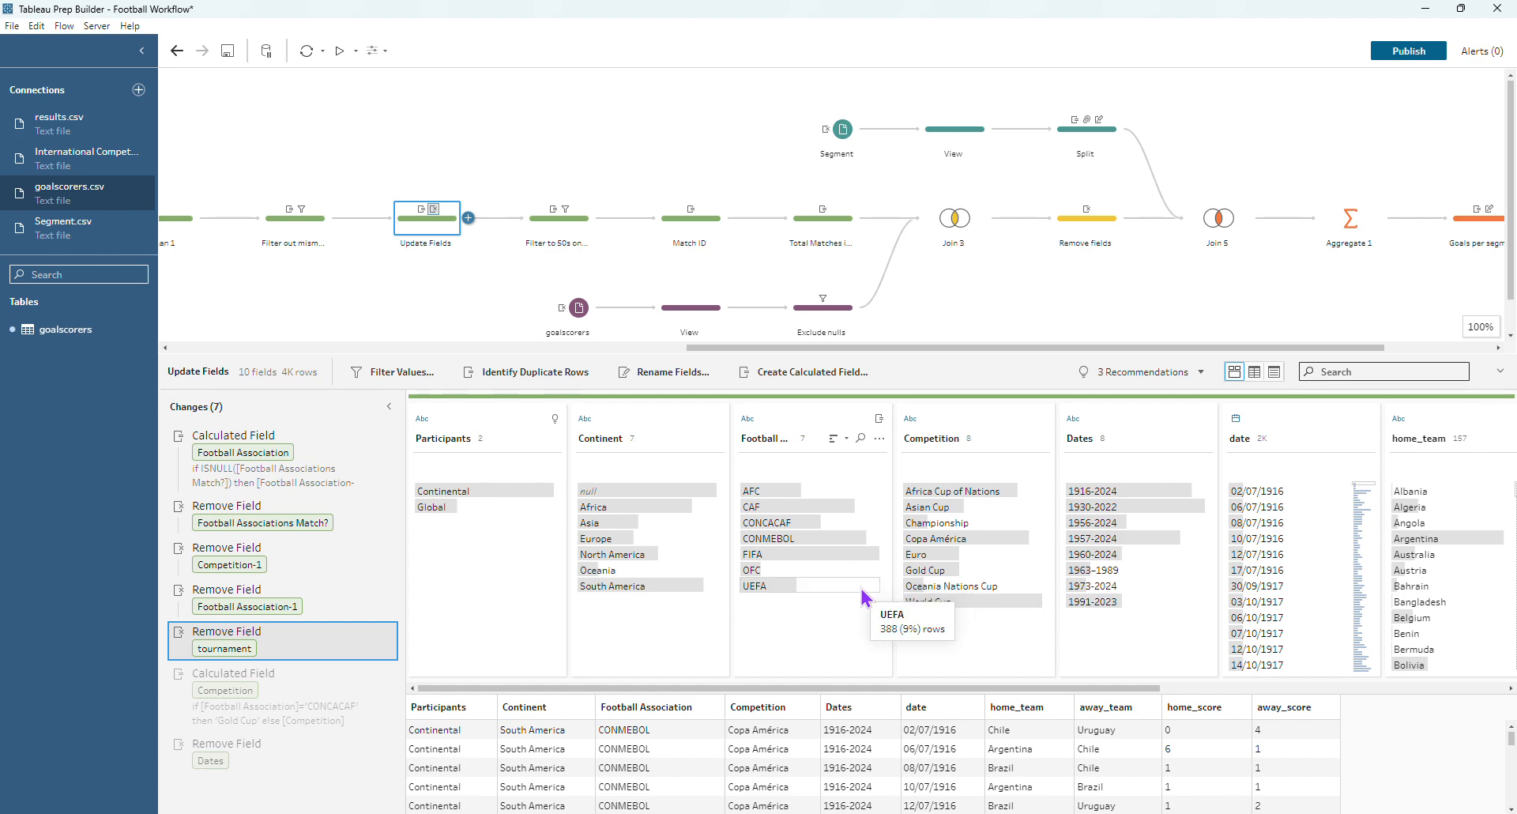
- Highlight Gold Cup and CONCACAF in turn to compare the CONCACAF competitions and their date ranges
mouse_move(929, 570)
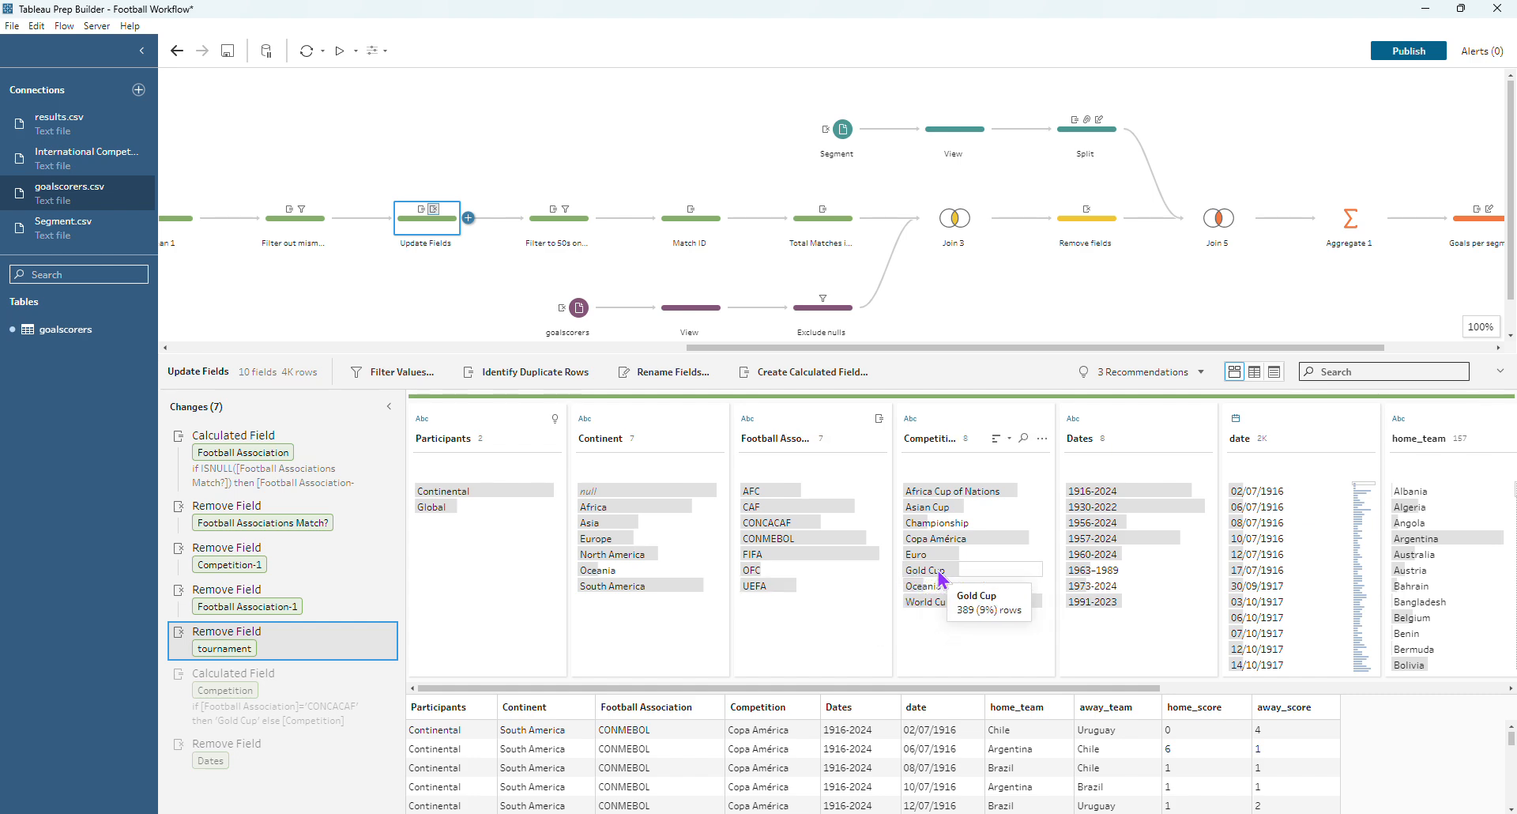
click(940, 571)
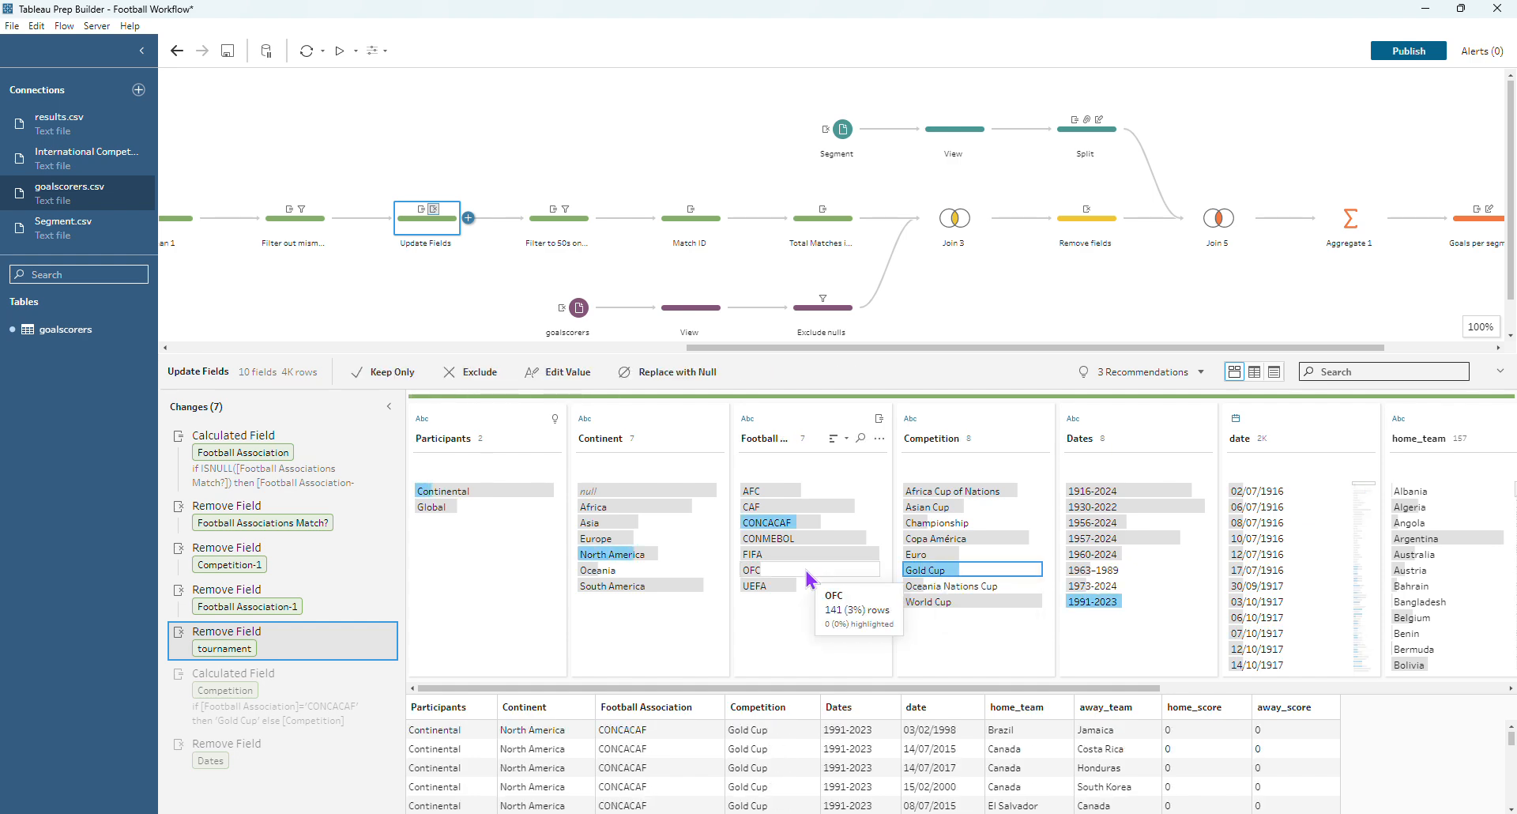
click(786, 525)
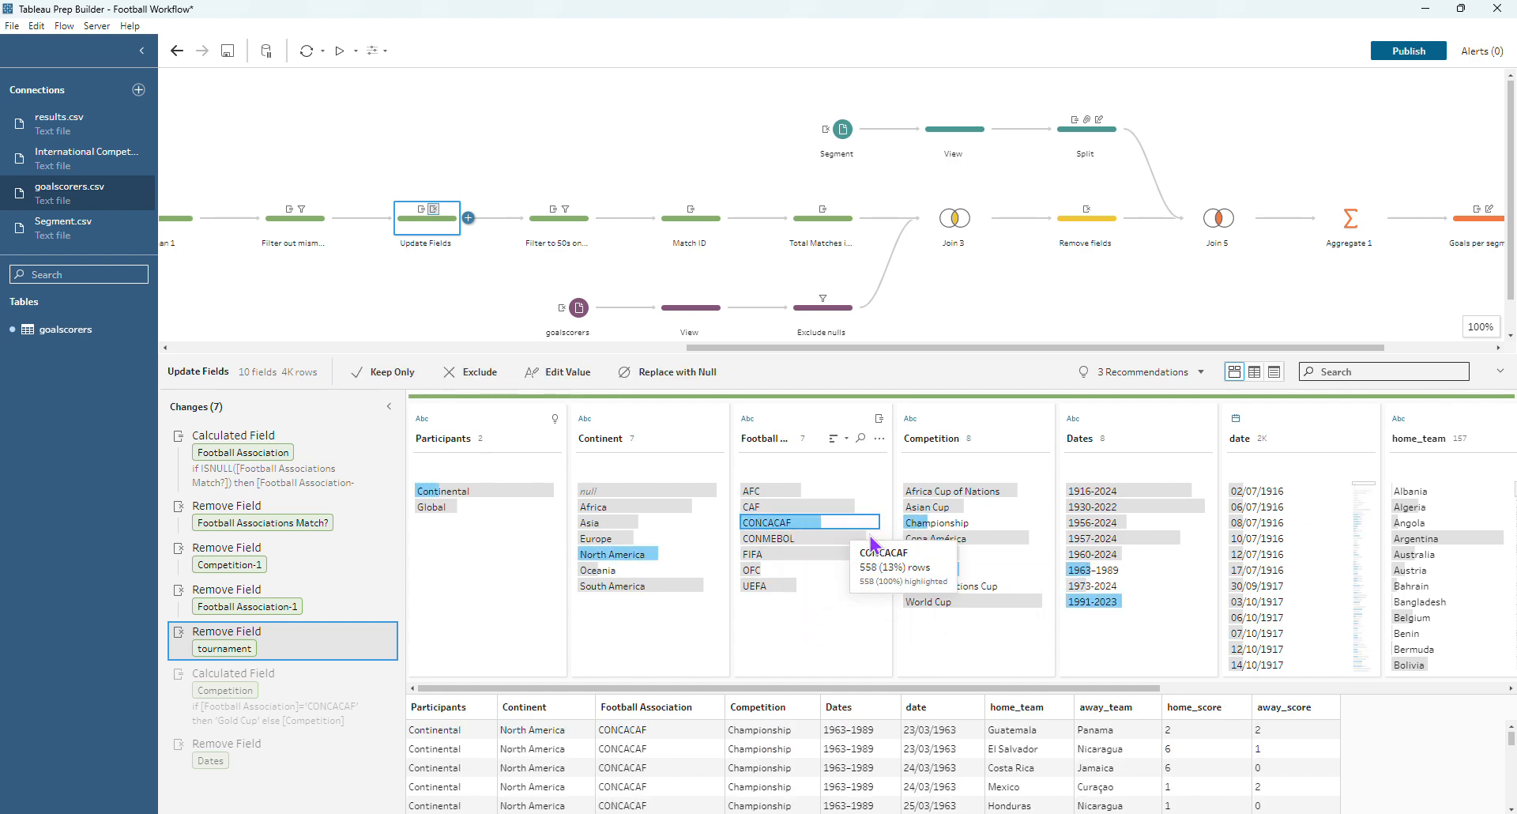
mouse_move(946, 578)
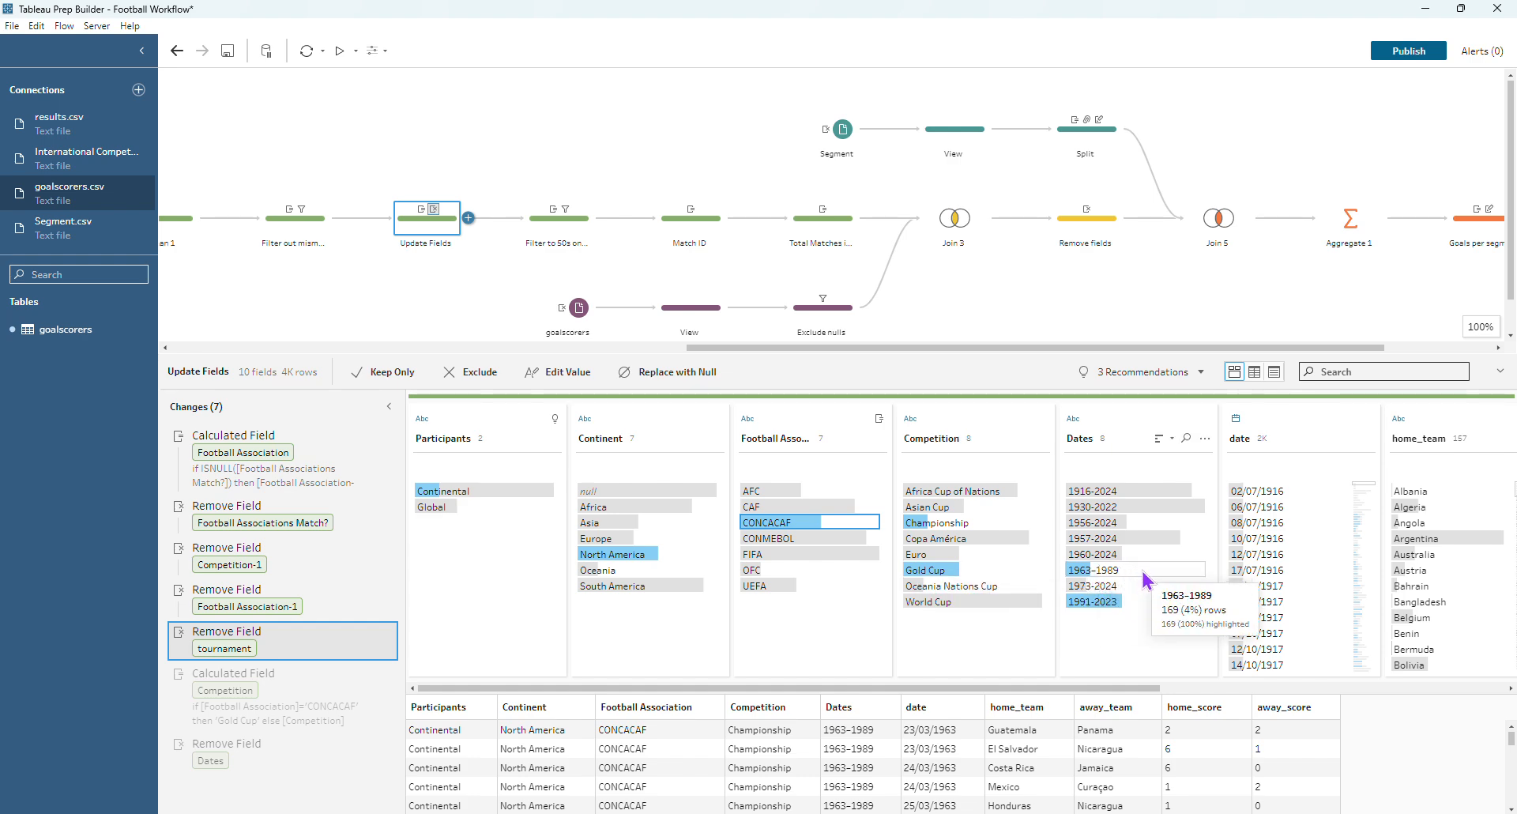
mouse_move(1130, 621)
mouse_move(1135, 585)
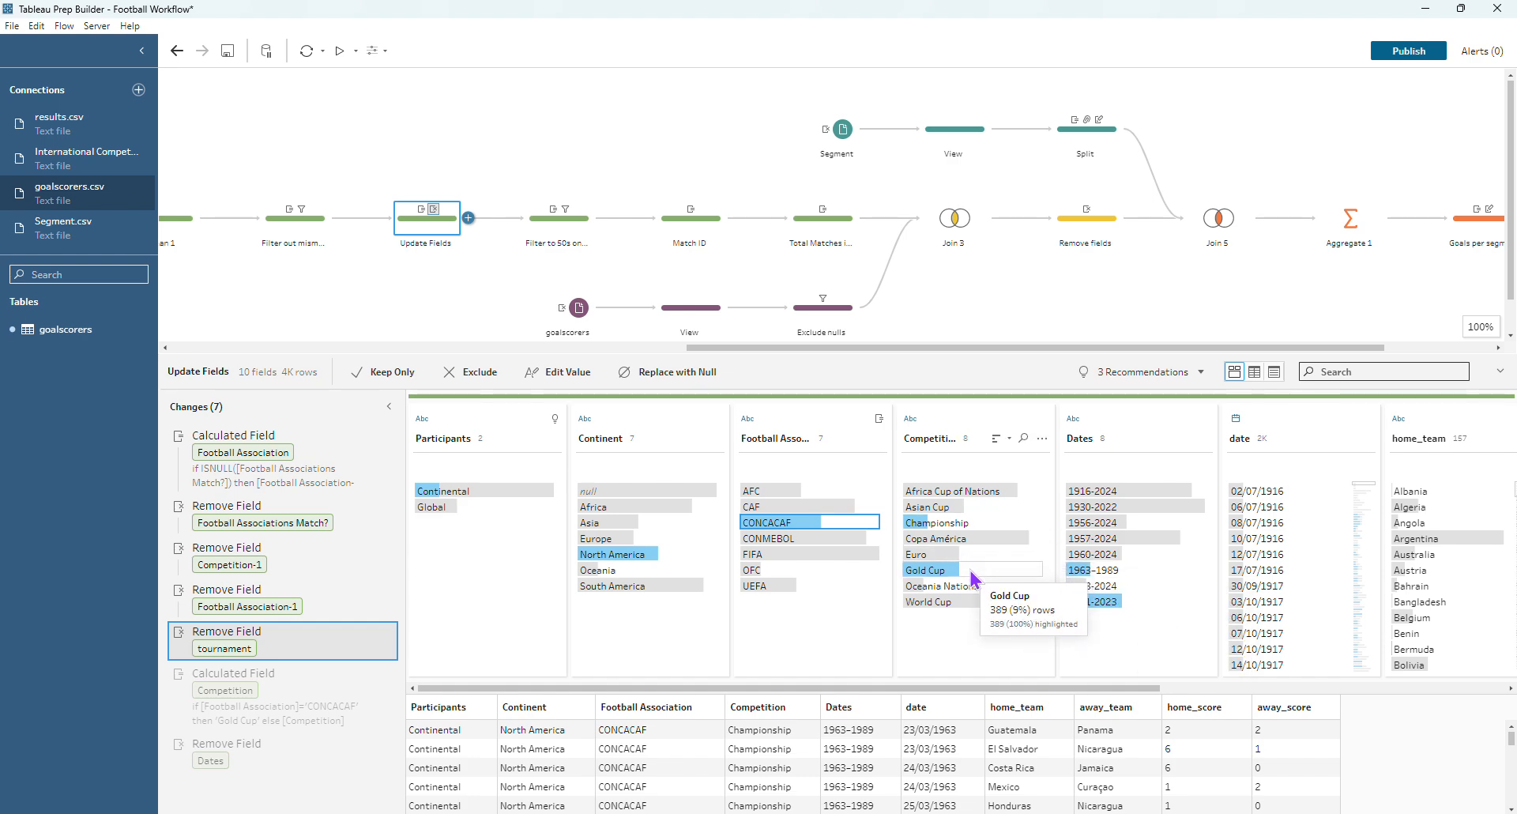
- Examine the Competition calculation in Update Fields, close it without changes, and view the data at the Dates removal
click(371, 673)
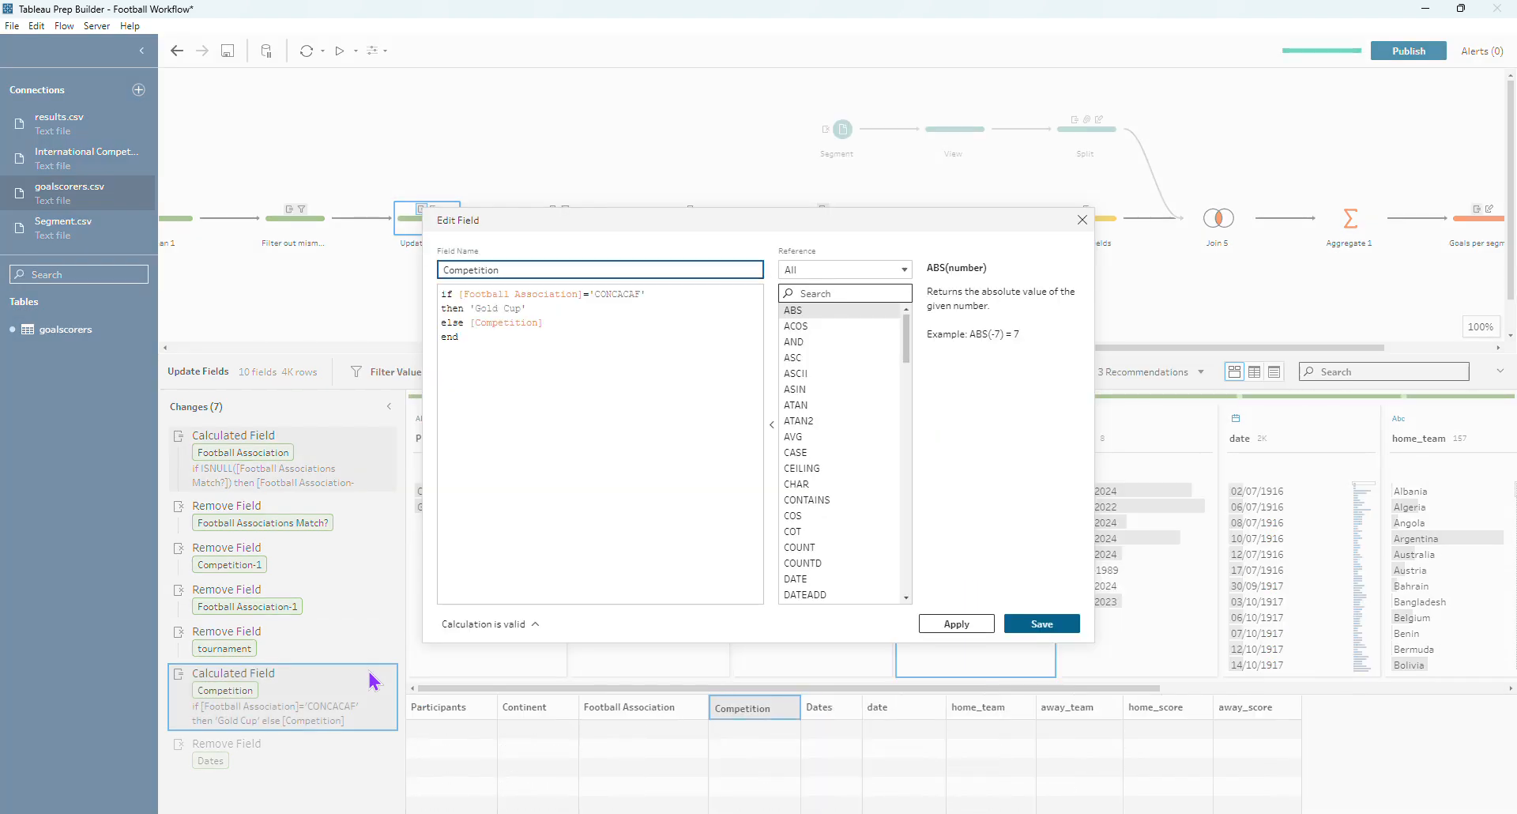
click(692, 299)
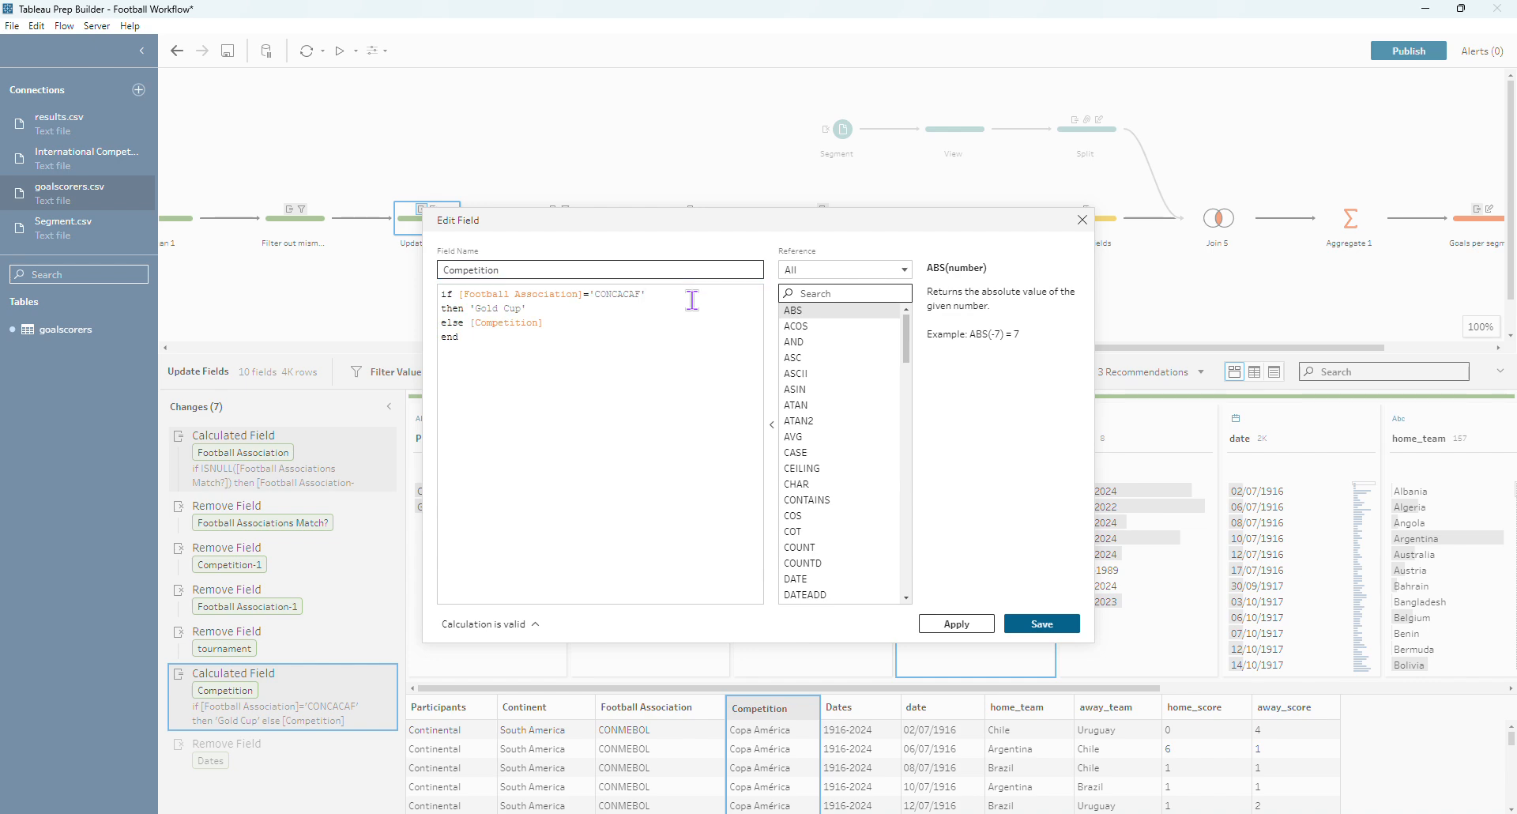
click(660, 311)
click(1083, 220)
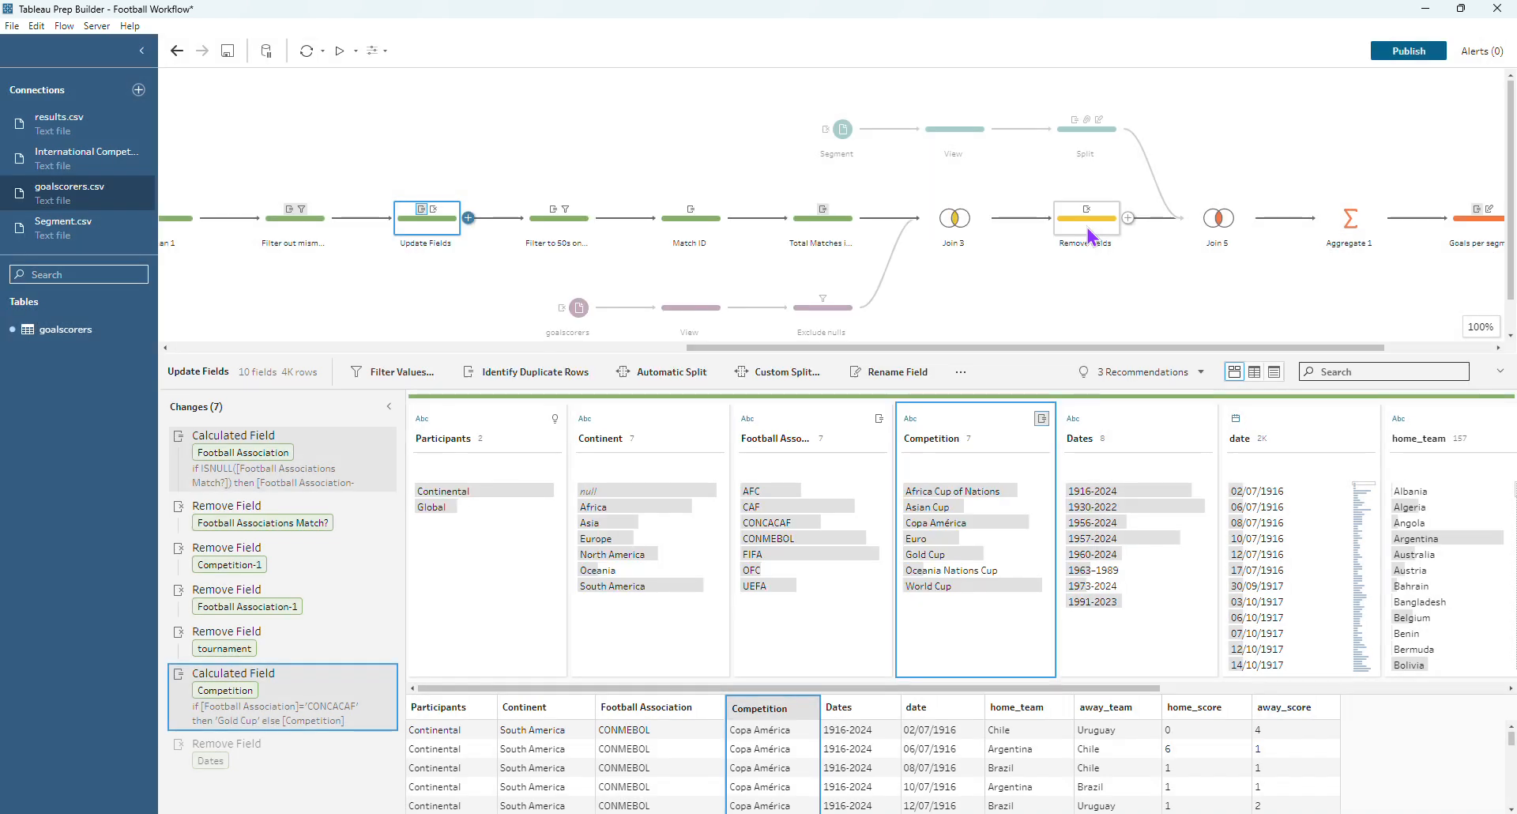
click(233, 765)
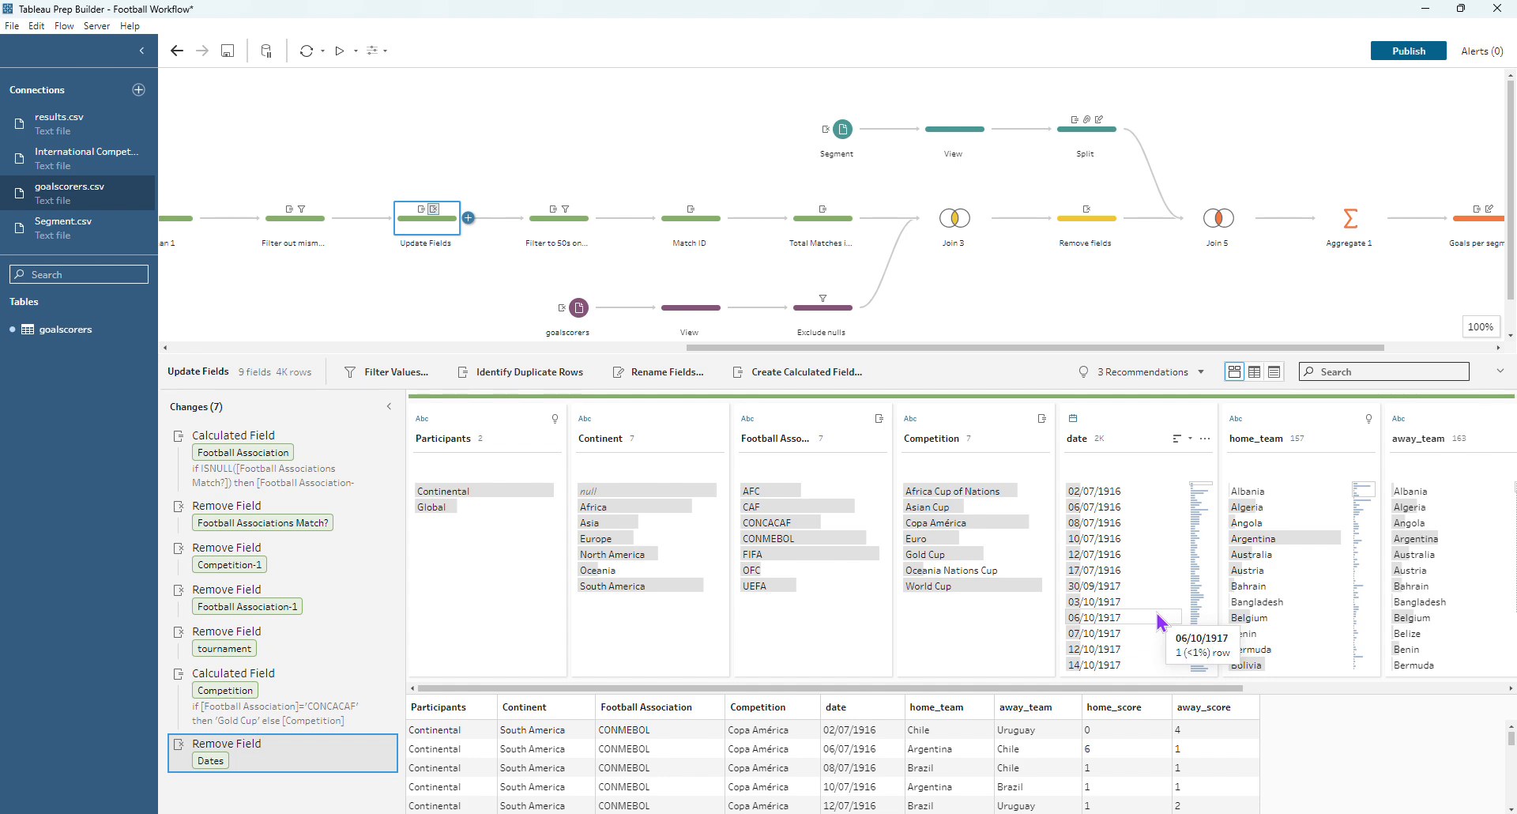
- In the Filter to 50s onwards step, add a round expression on YEAR([date]) with -1 beneath the existing Decade formula
click(564, 227)
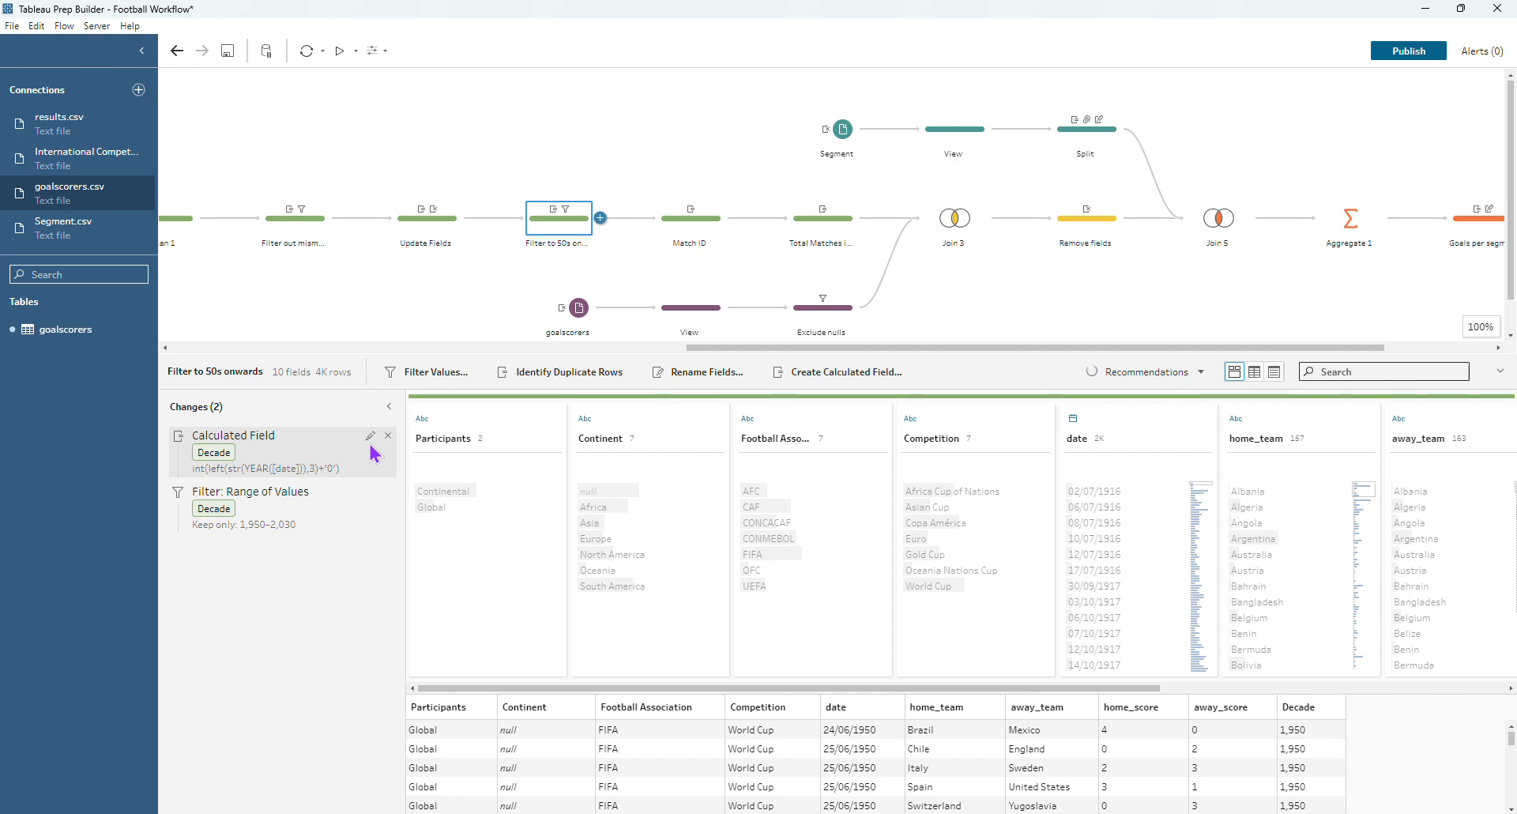
click(370, 435)
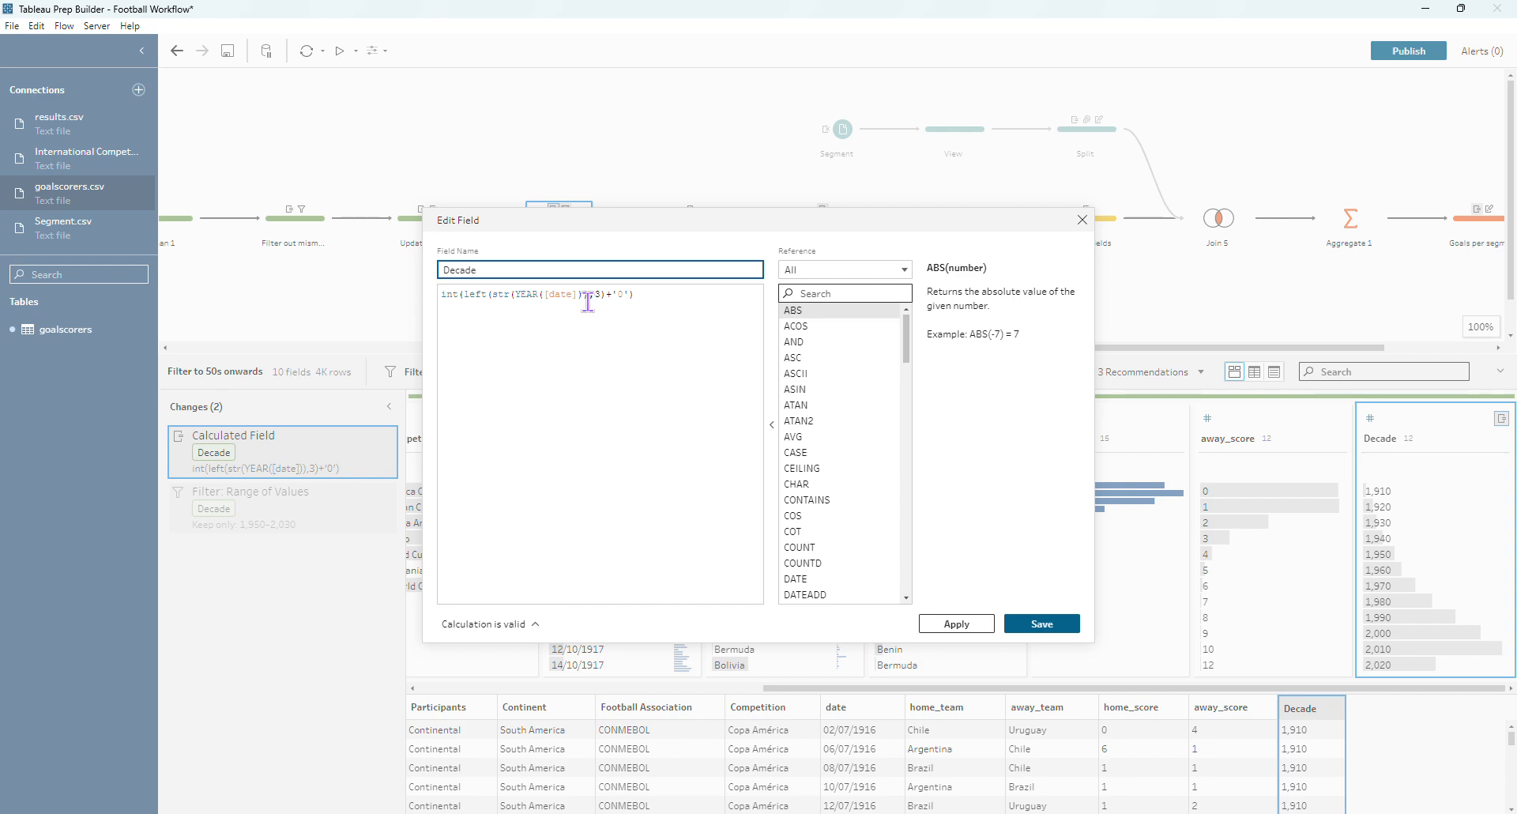
click(652, 299)
text(rounbd)
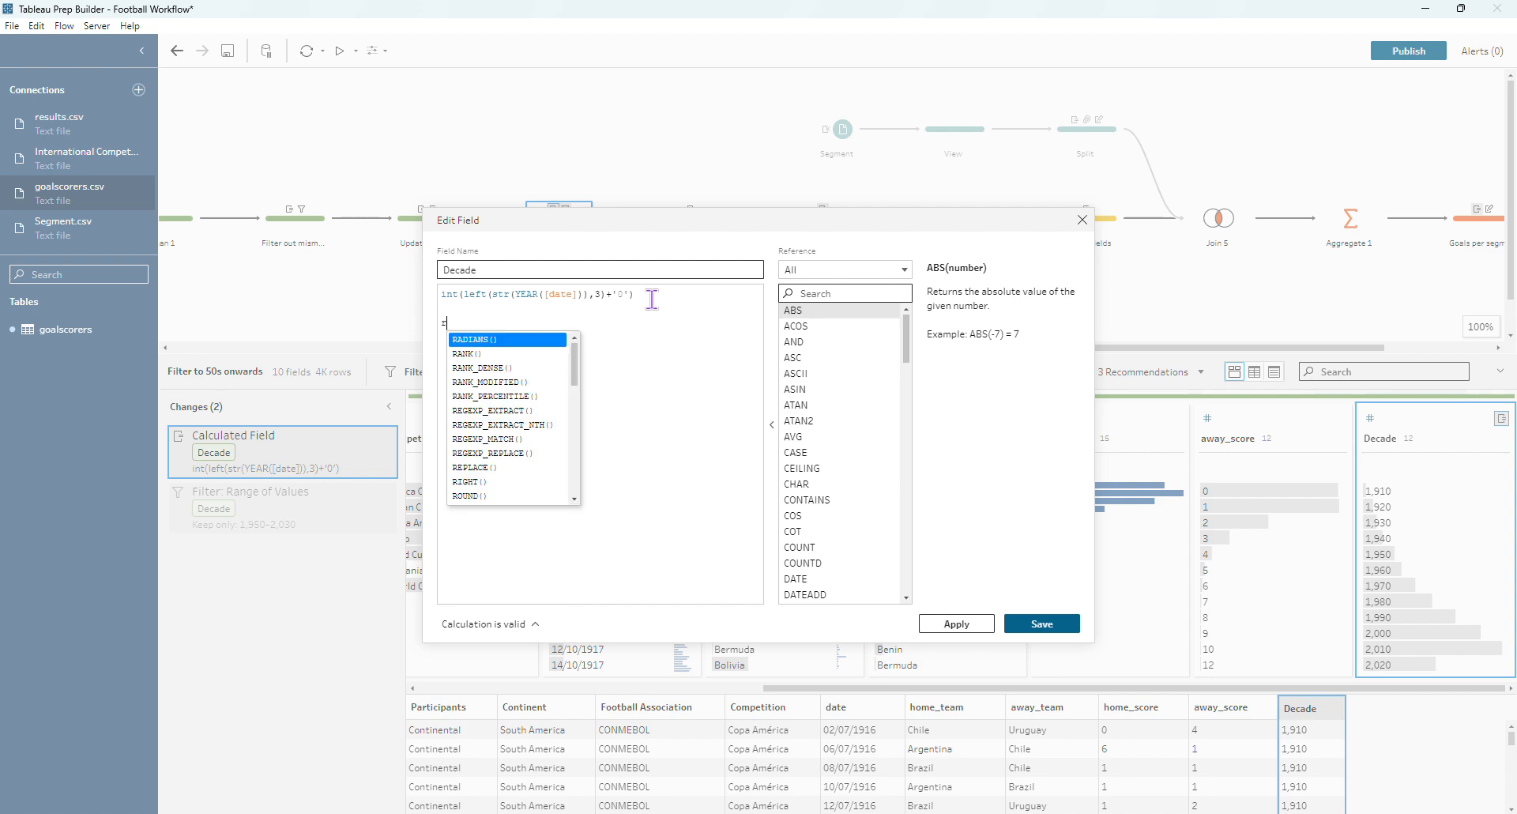
key(BackSpace)
key(BackSpace)
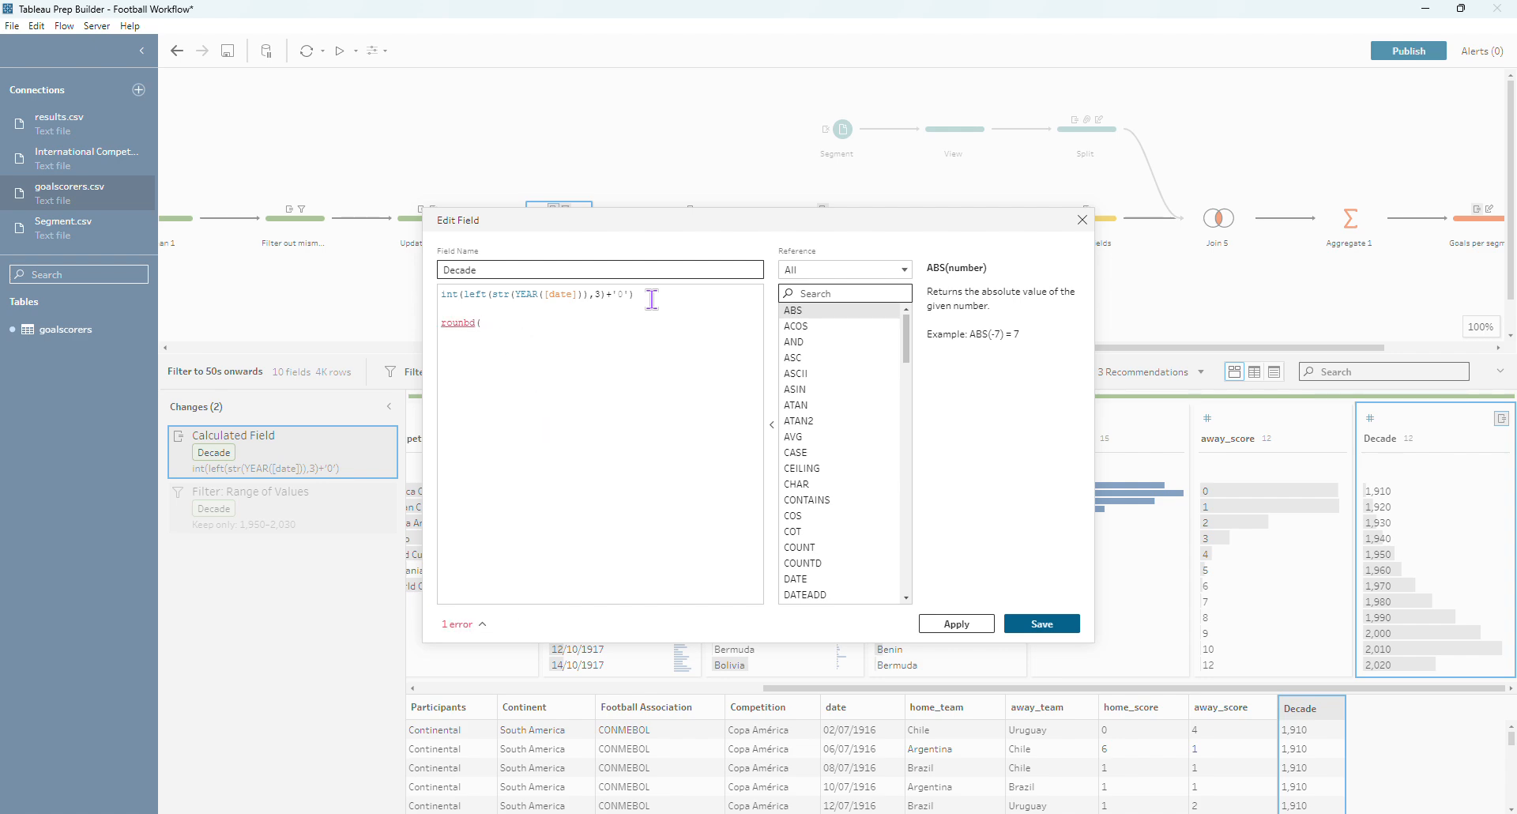
text(d(YEAR(date)
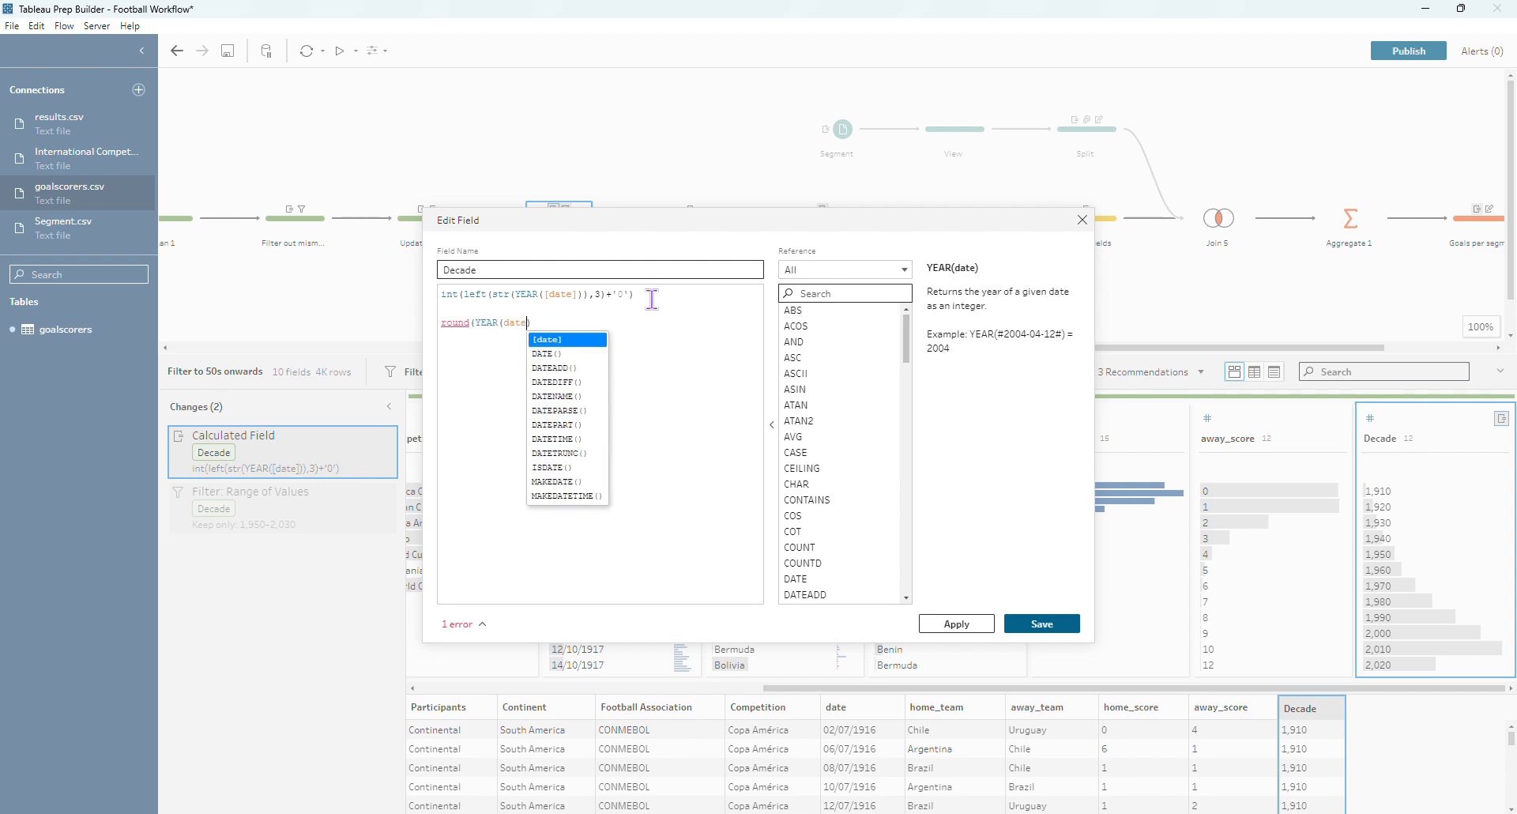
key(Return)
text()))
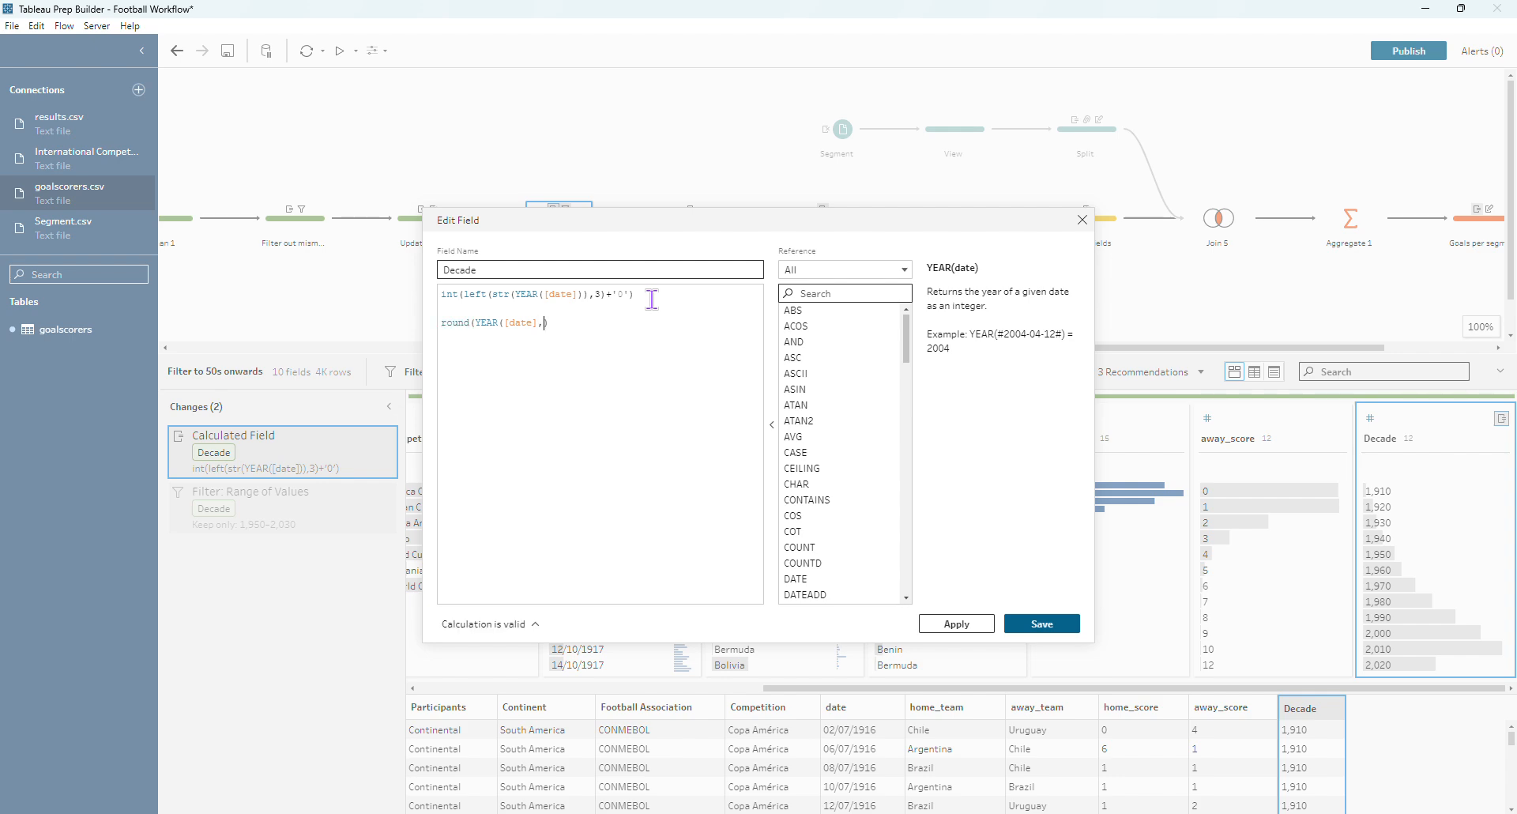
text(-1)
- Remove the original Decade formula, complete the replacement as round(YEAR([date]),-1), and save the calculation
drag(652, 299, 413, 300)
key(BackSpace)
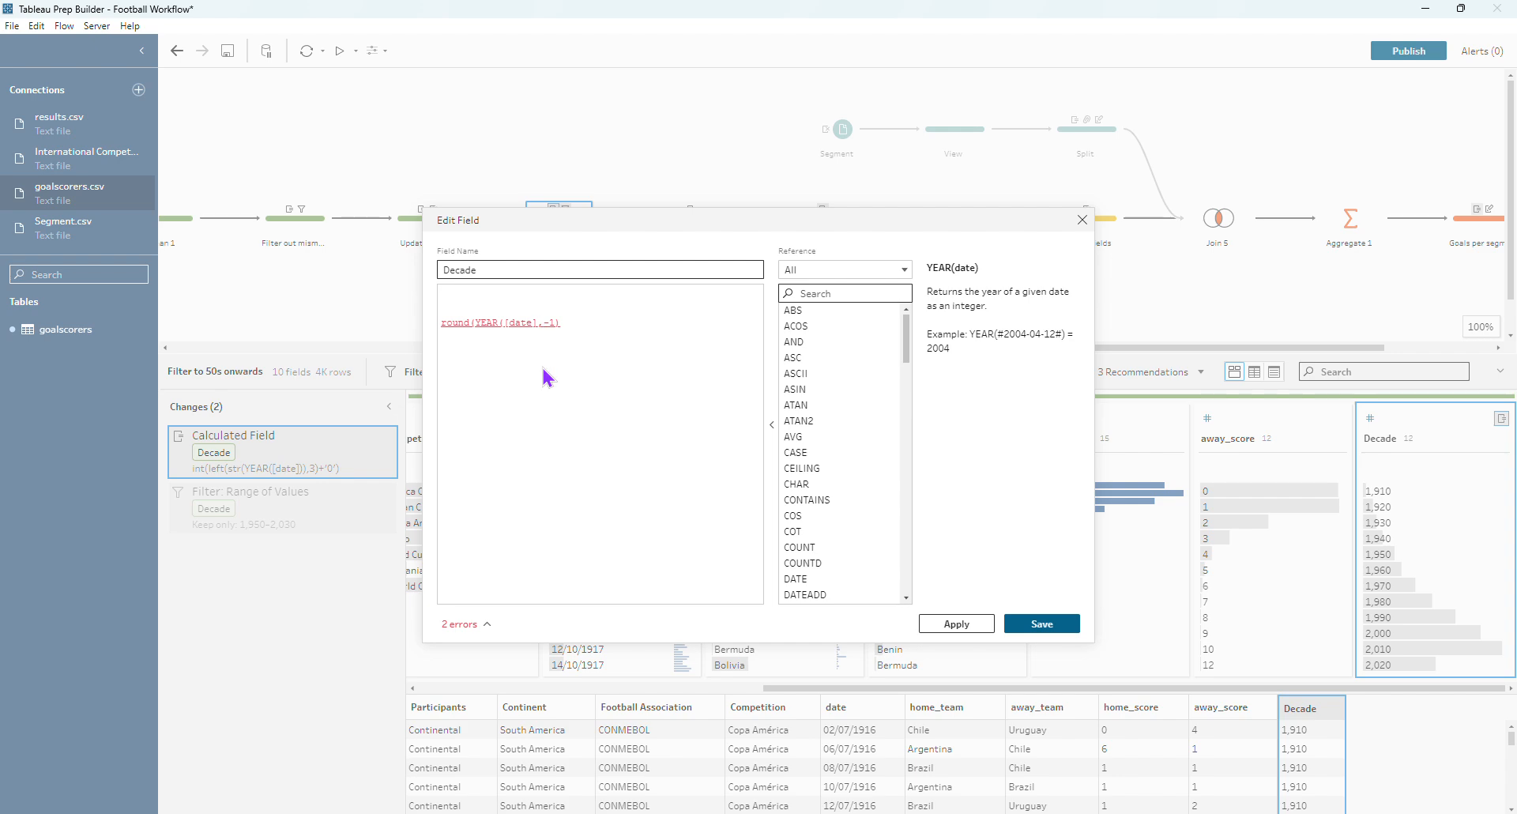
text())
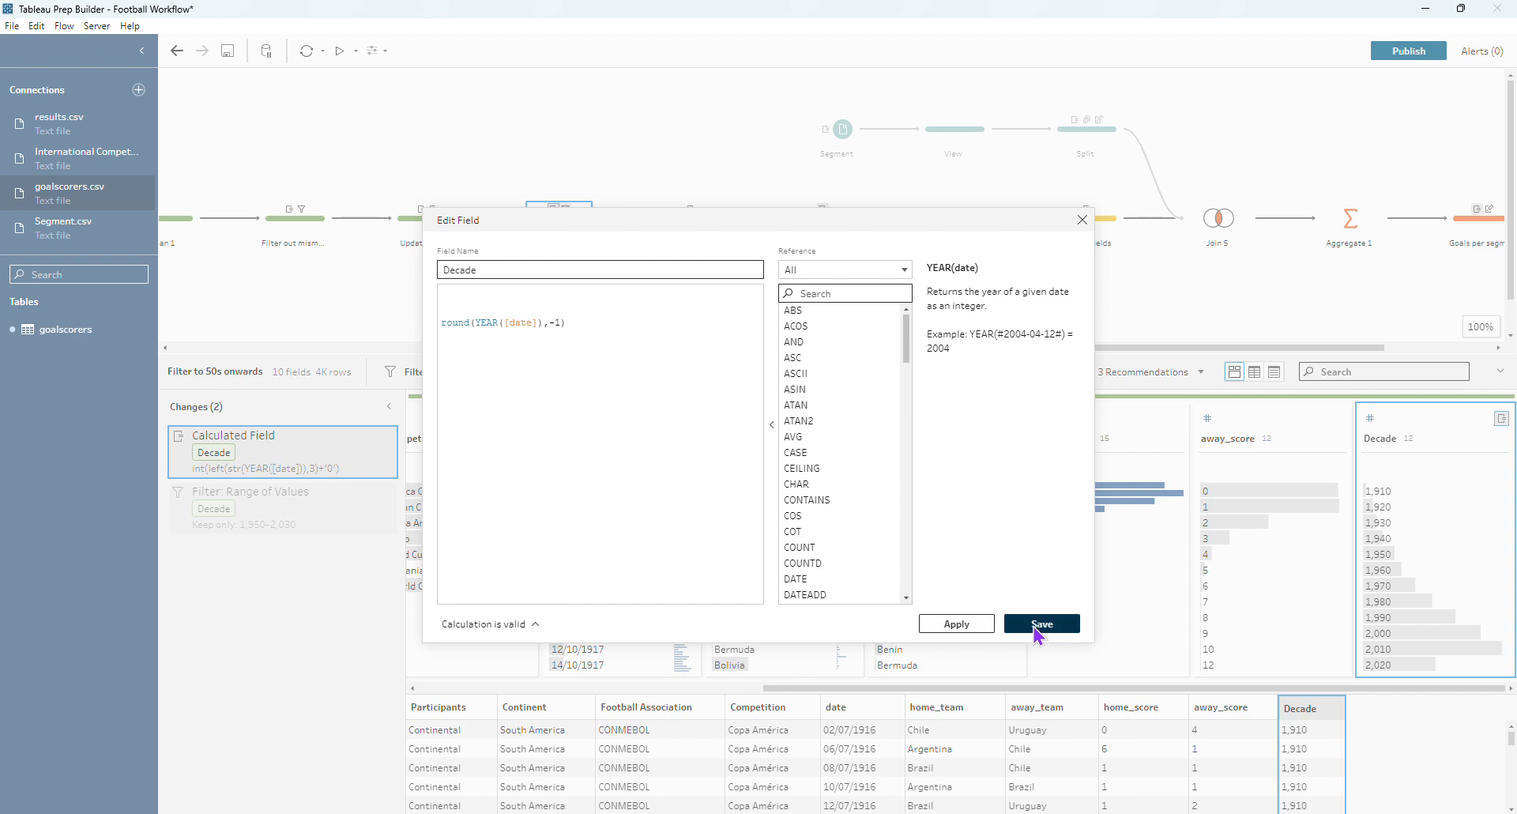
drag(806, 212, 750, 188)
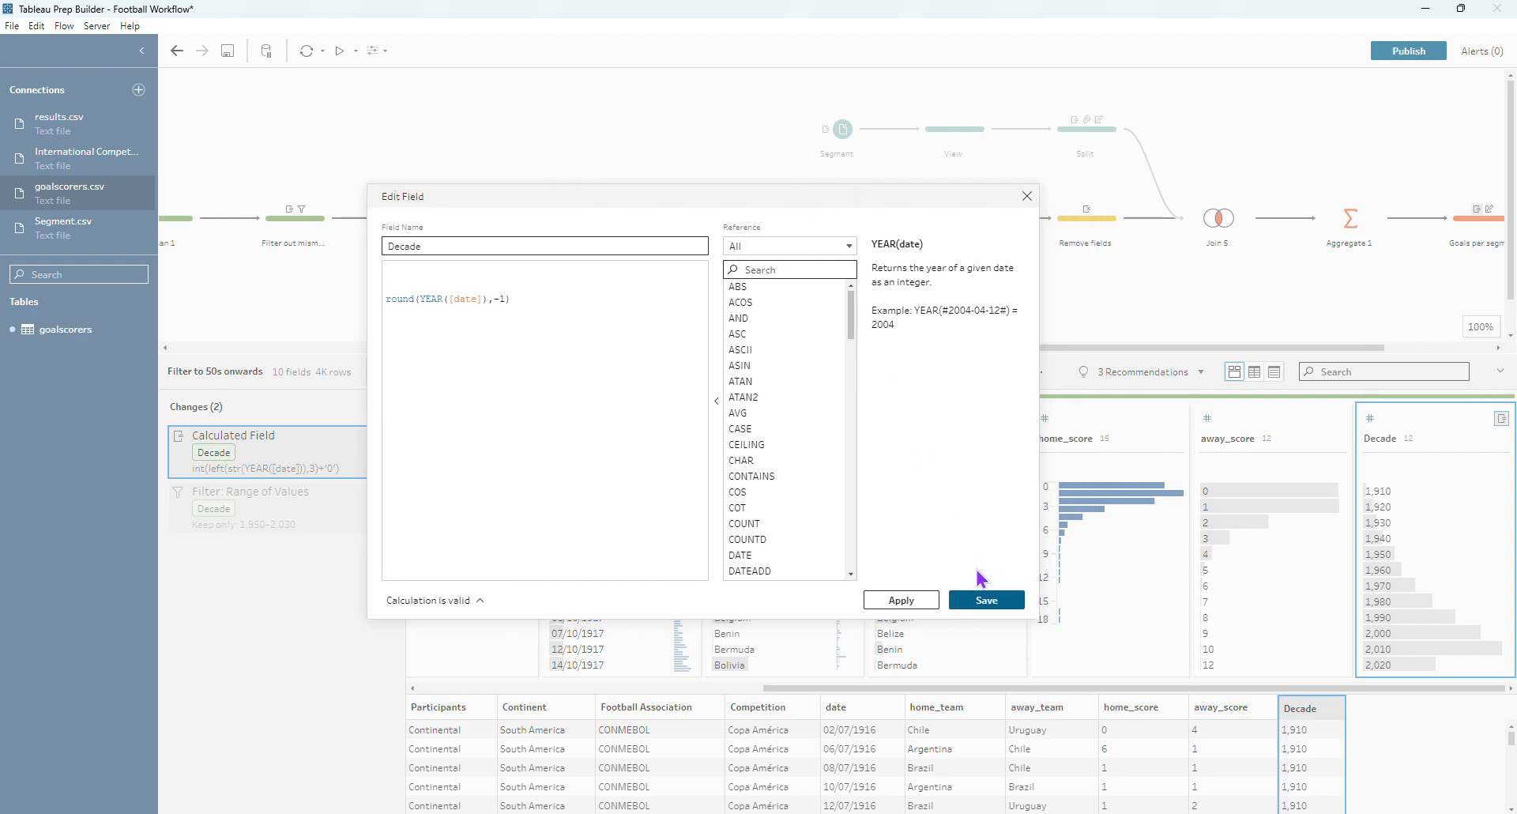
click(988, 602)
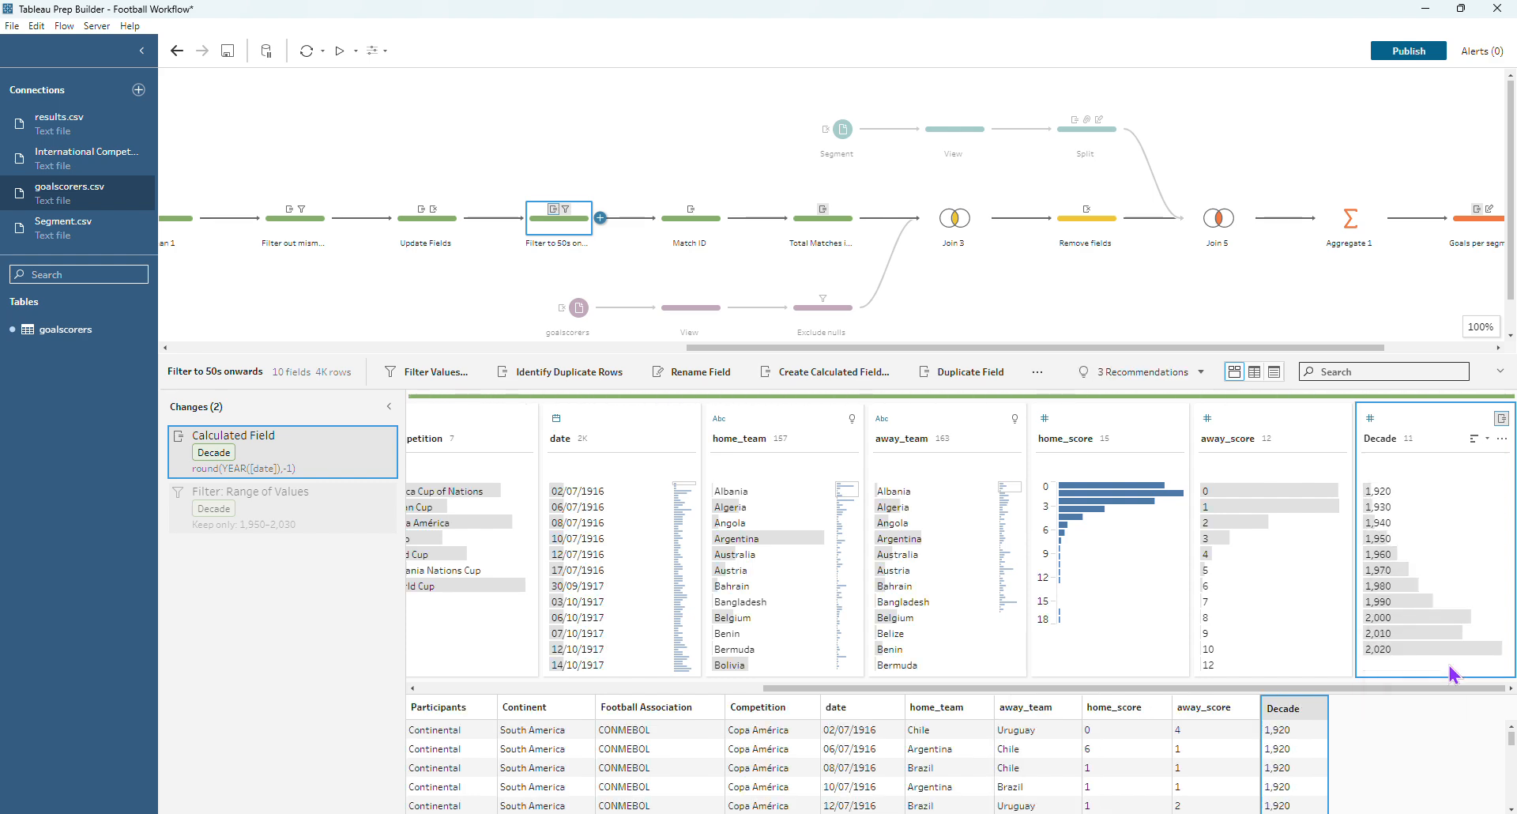
- Examine the rounded Decade values and highlight the rows for 1,920
mouse_move(1455, 651)
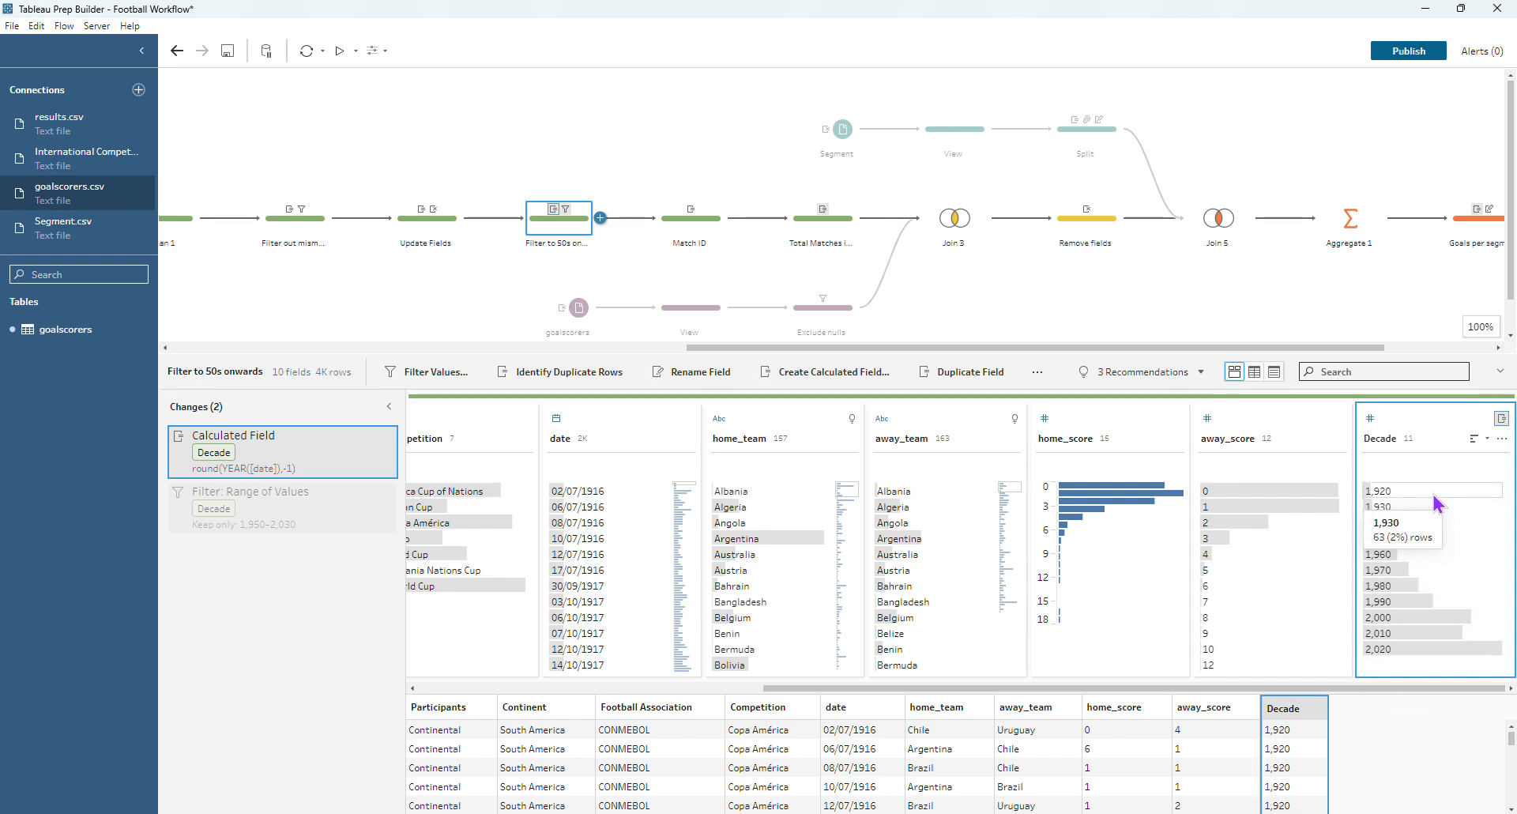
mouse_move(1436, 496)
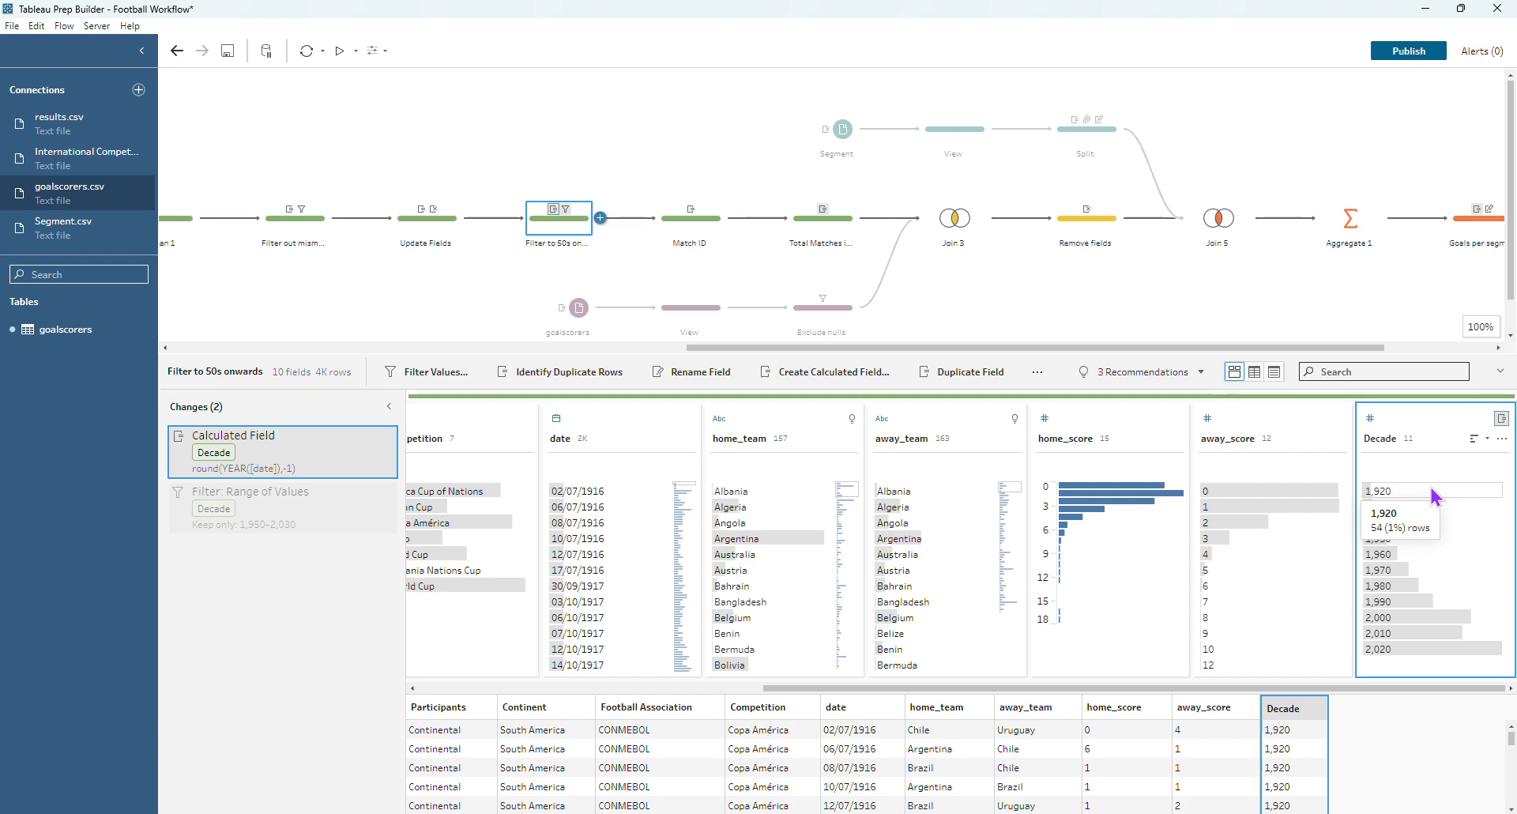
click(1431, 491)
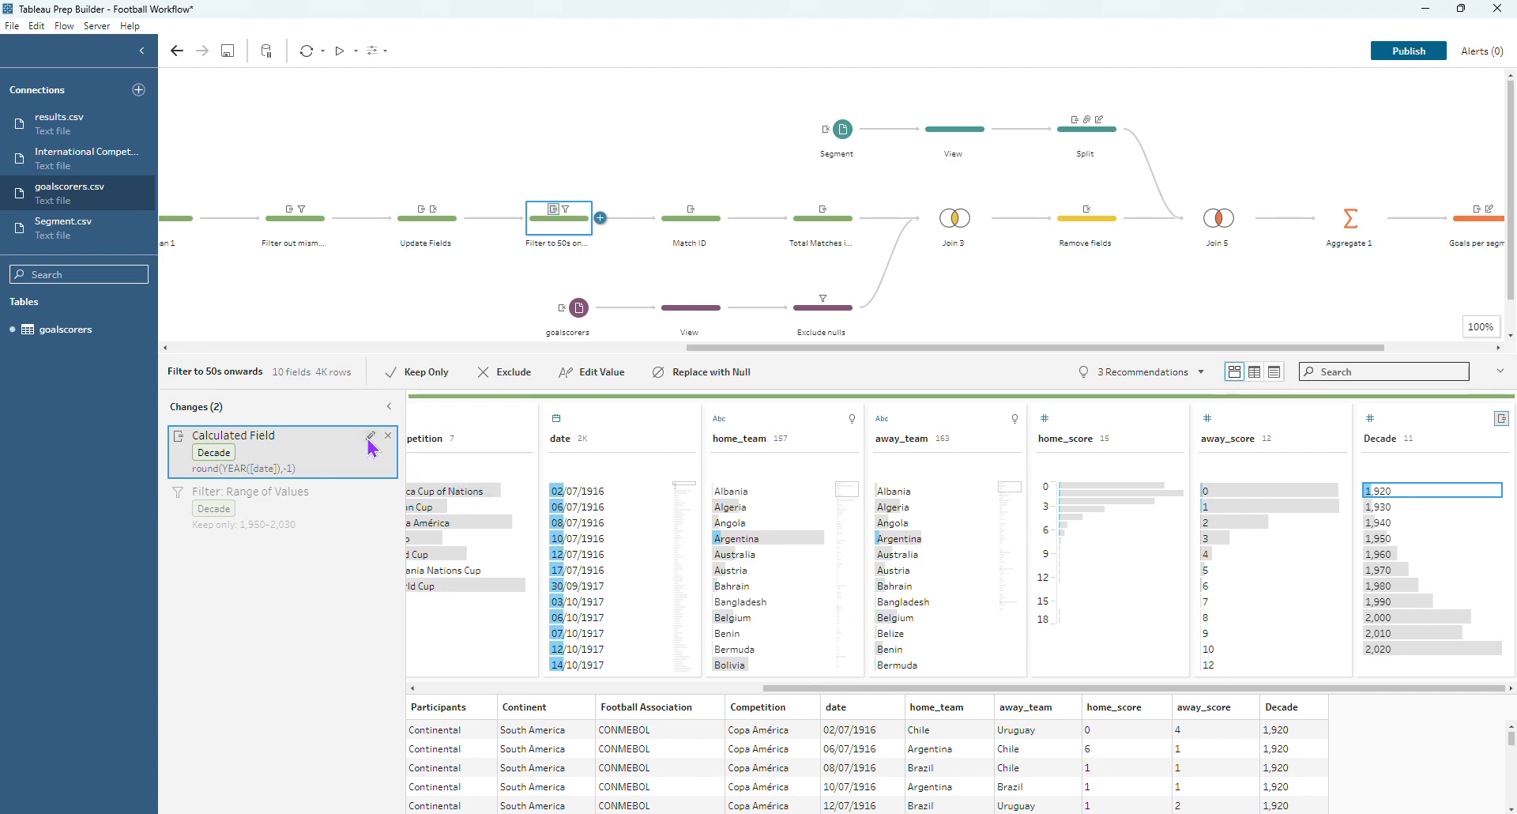
- Clear the Decade formula, close the editor without saving, and undo the saved rounding change
click(370, 437)
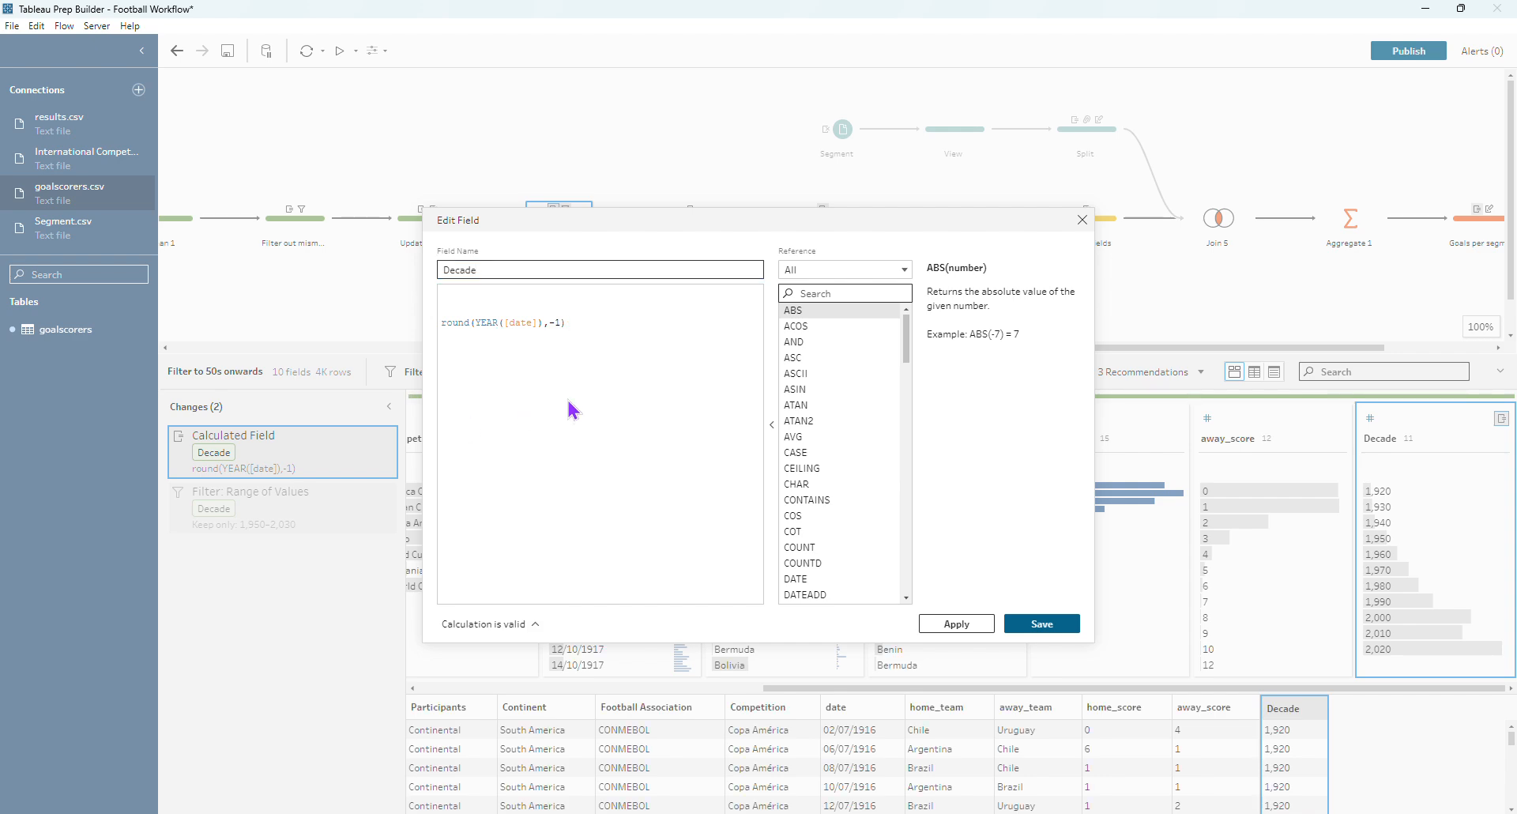
key(ctrl+a)
key(BackSpace)
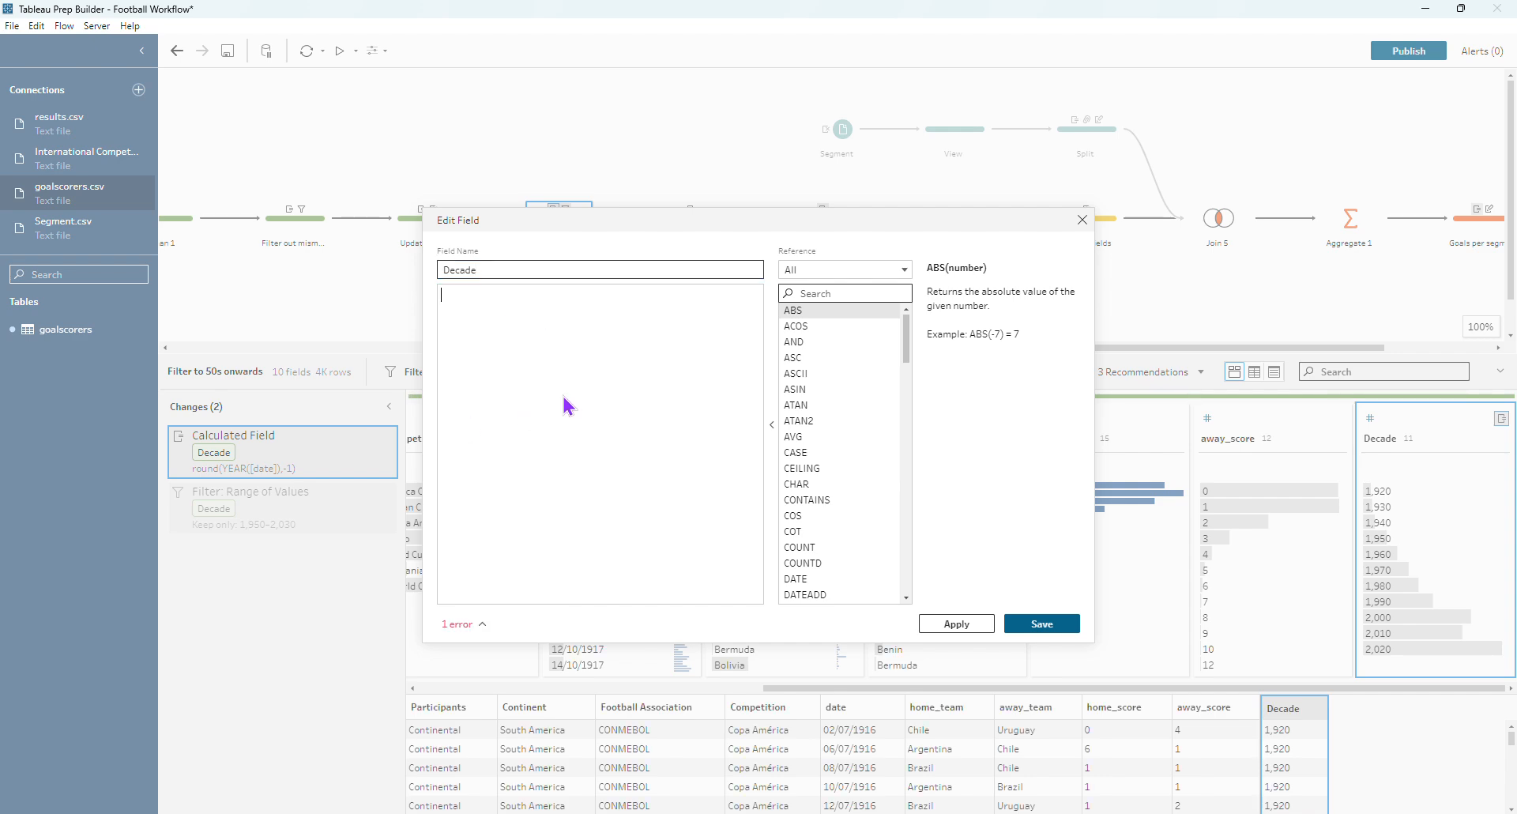
click(1082, 219)
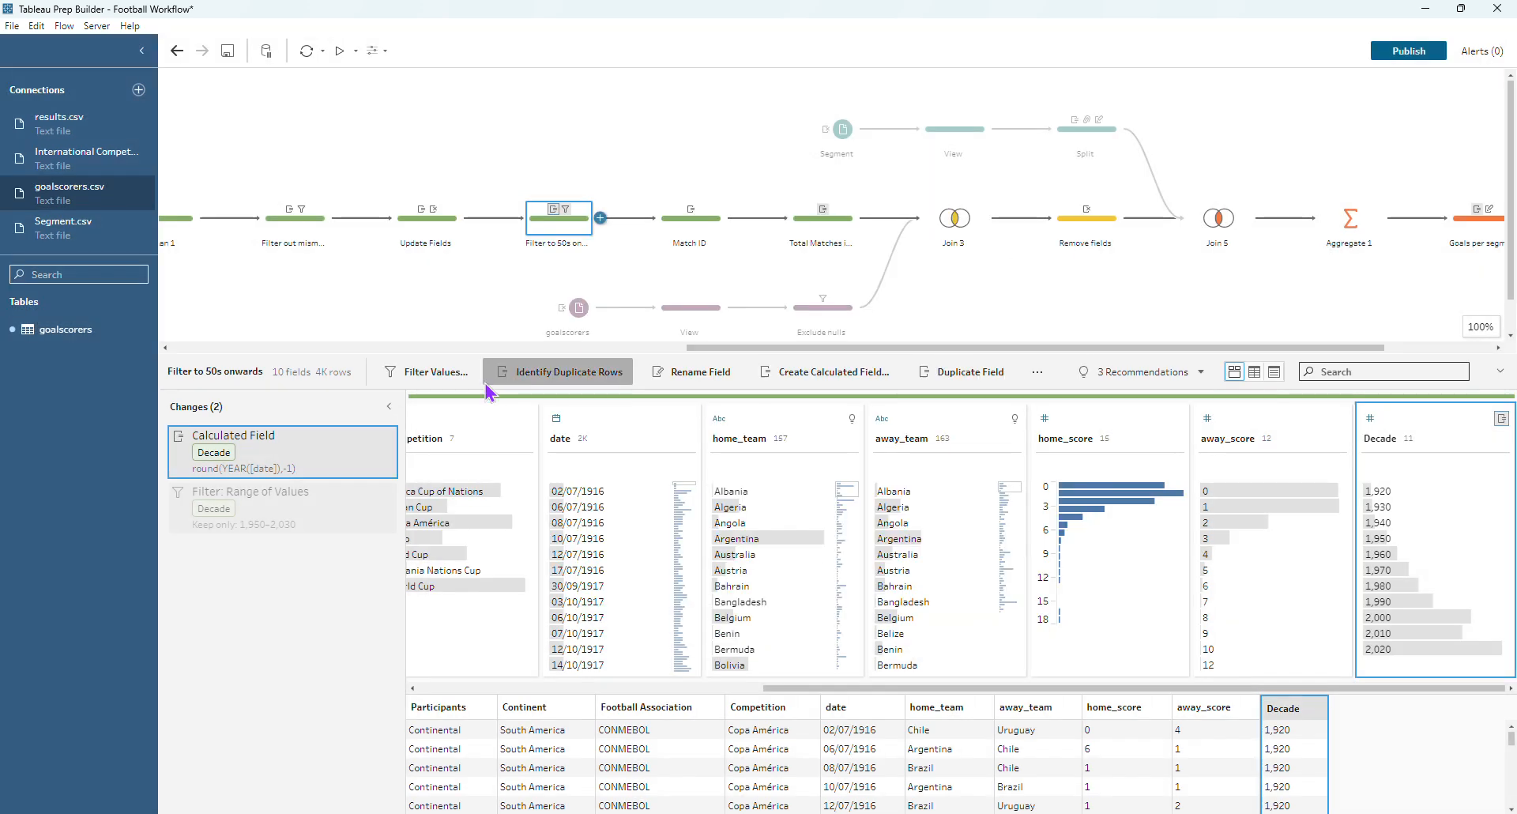
click(177, 51)
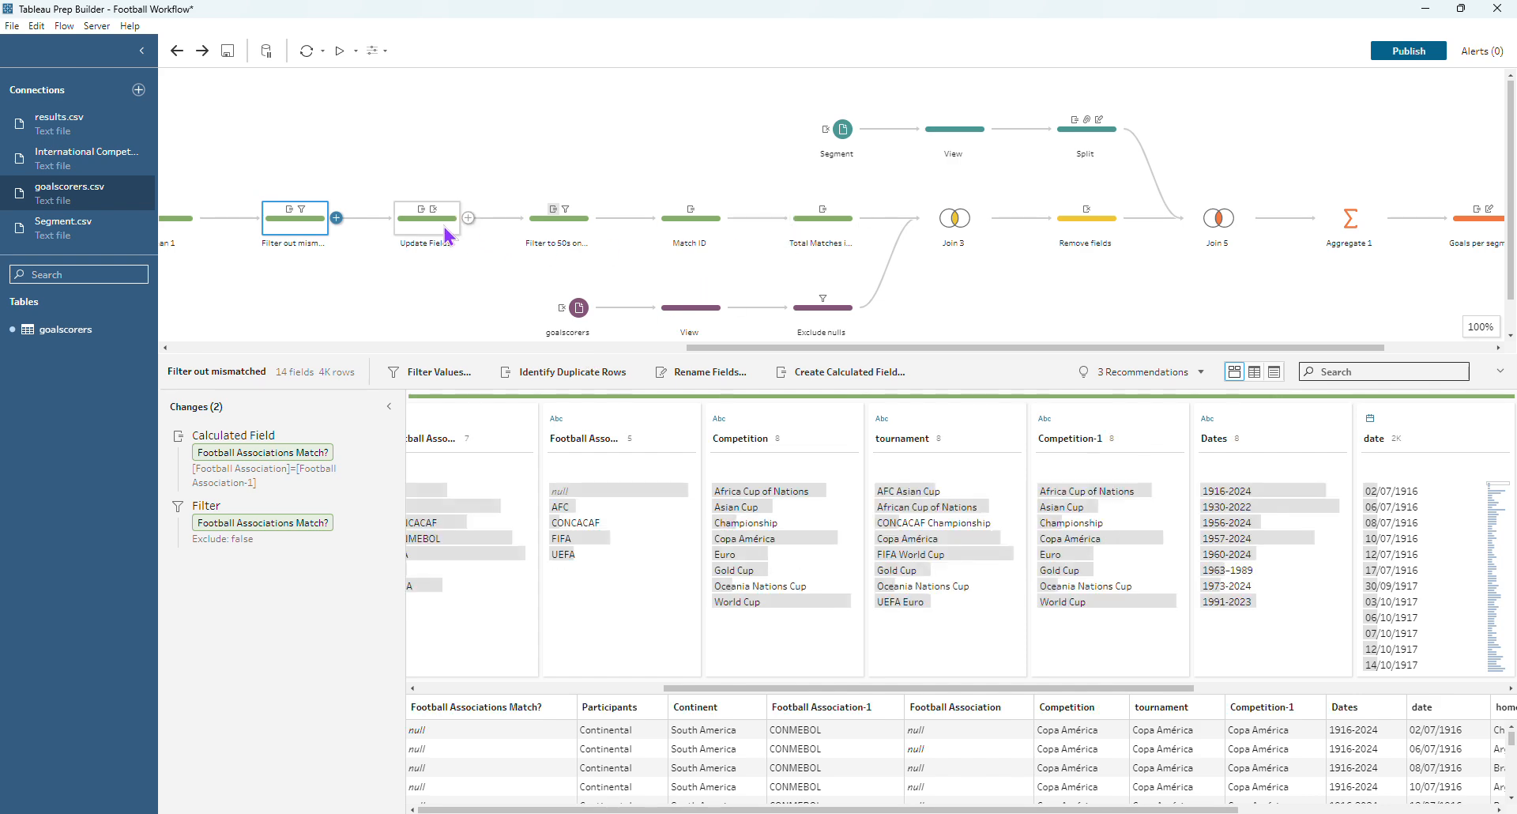
- Examine the Decade values and the 1950 to 2030 range filter in Filter to 50s onwards, leaving the filter unchanged
click(536, 237)
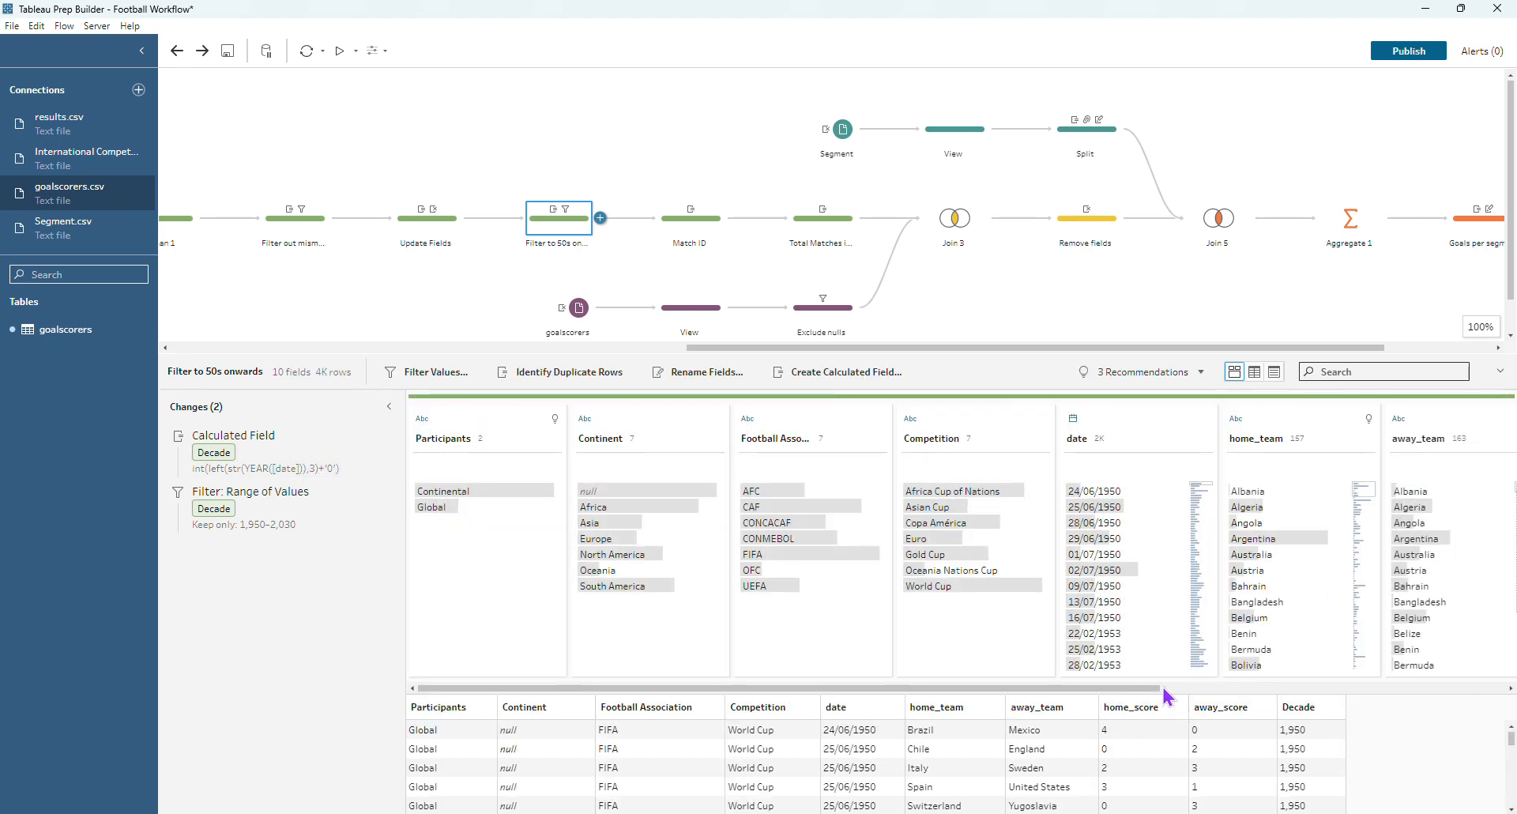
scroll(1264, 687, right, 2)
scroll(1276, 688, right, 8)
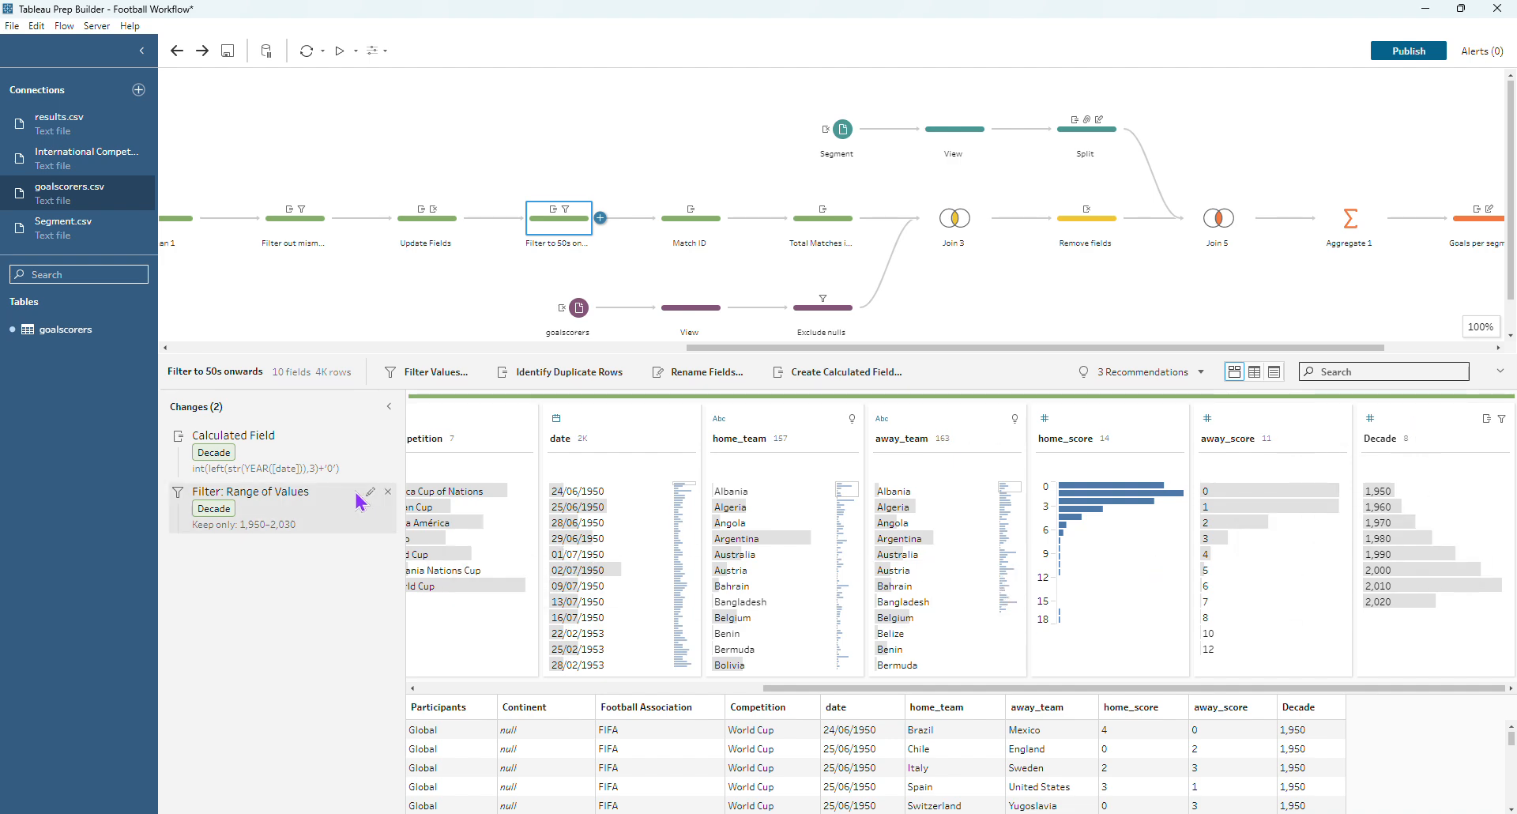
click(370, 493)
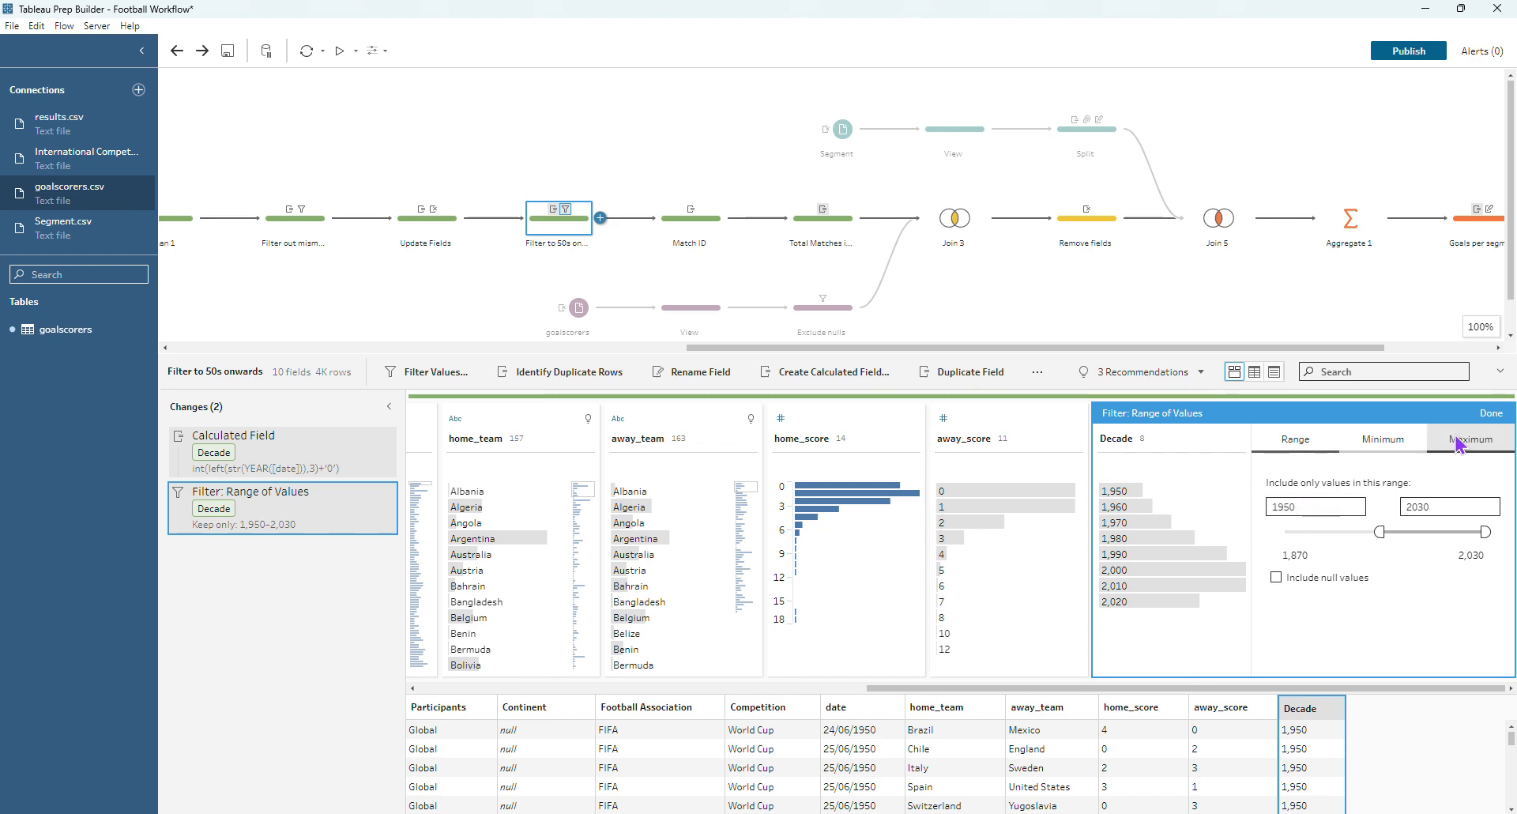
click(1490, 413)
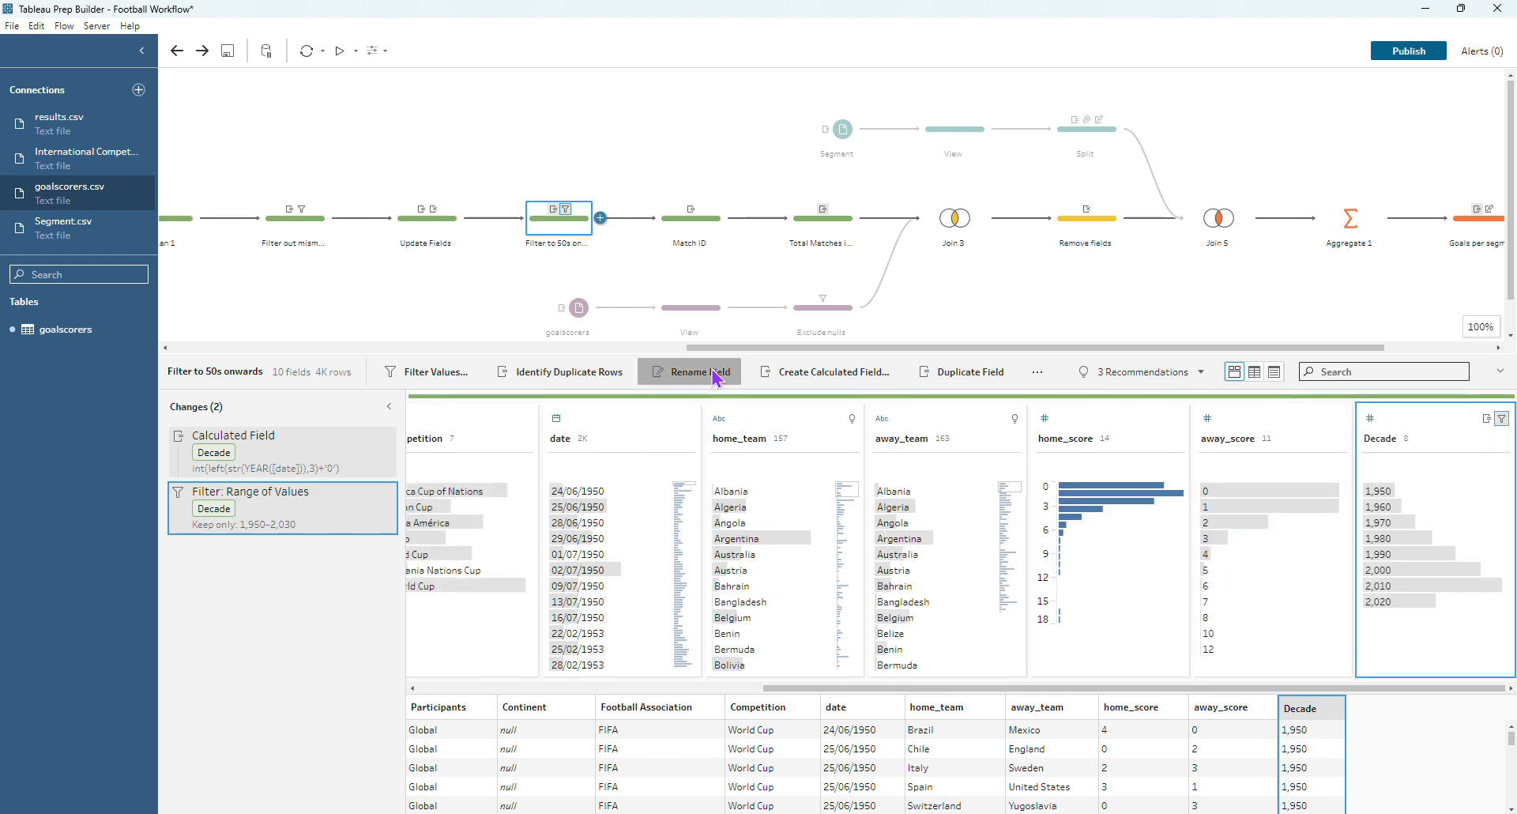
- Open the Match ID step and show the calculated field options available for the date field
drag(702, 347, 1082, 383)
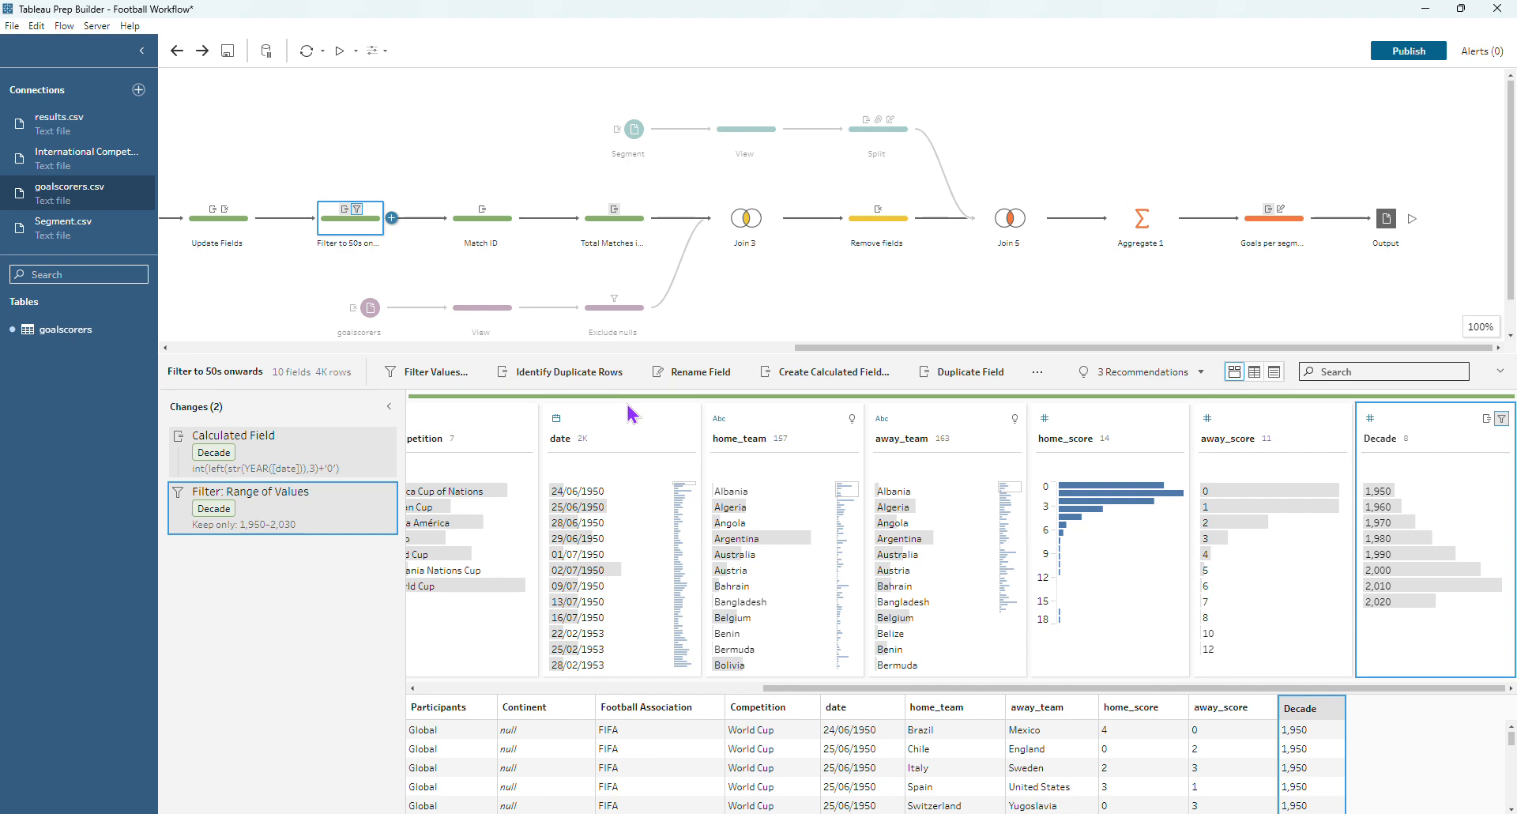
click(490, 228)
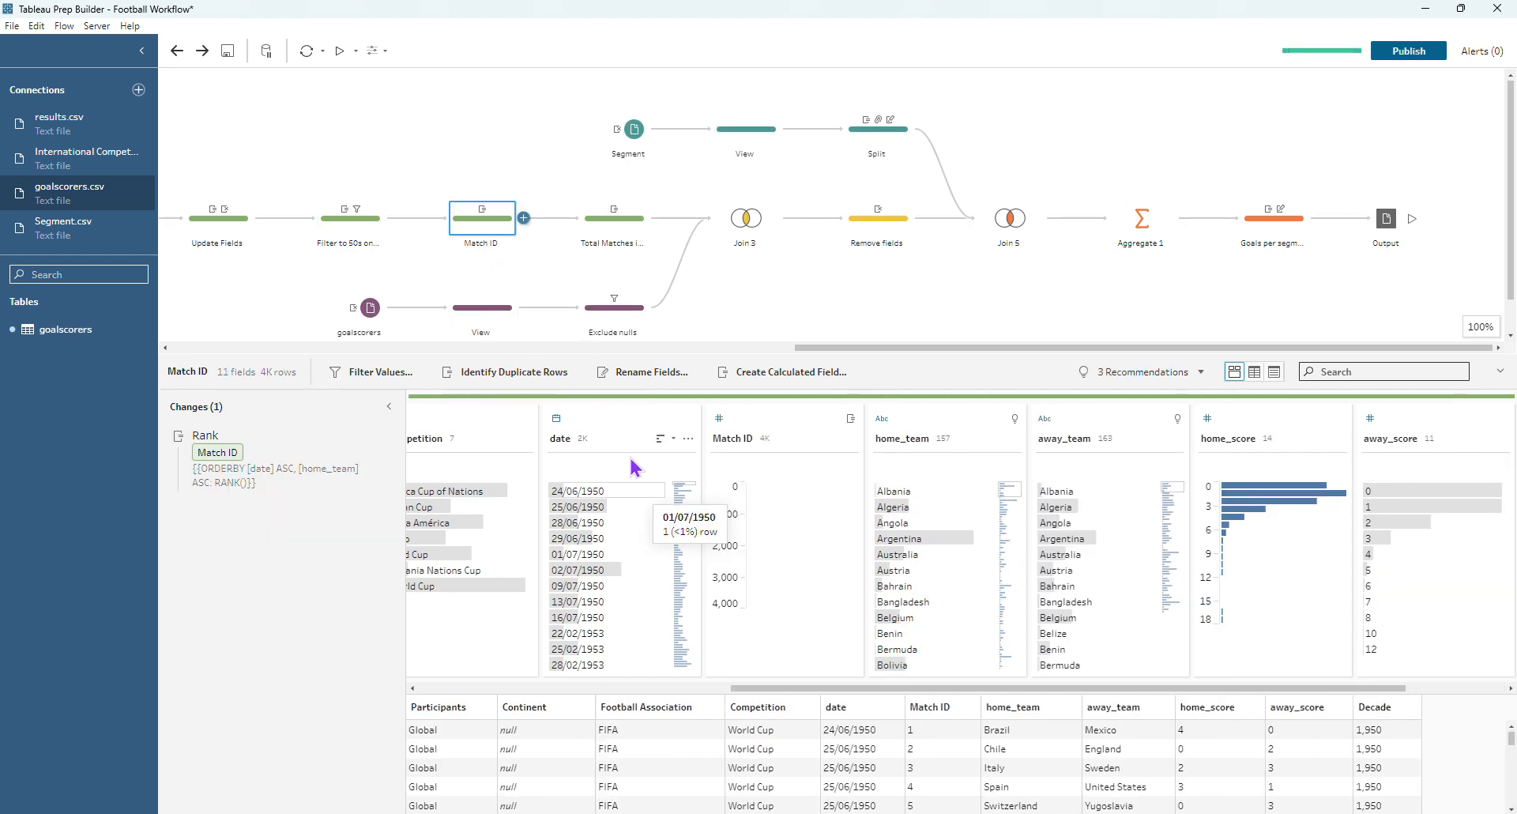
click(687, 439)
mouse_move(778, 680)
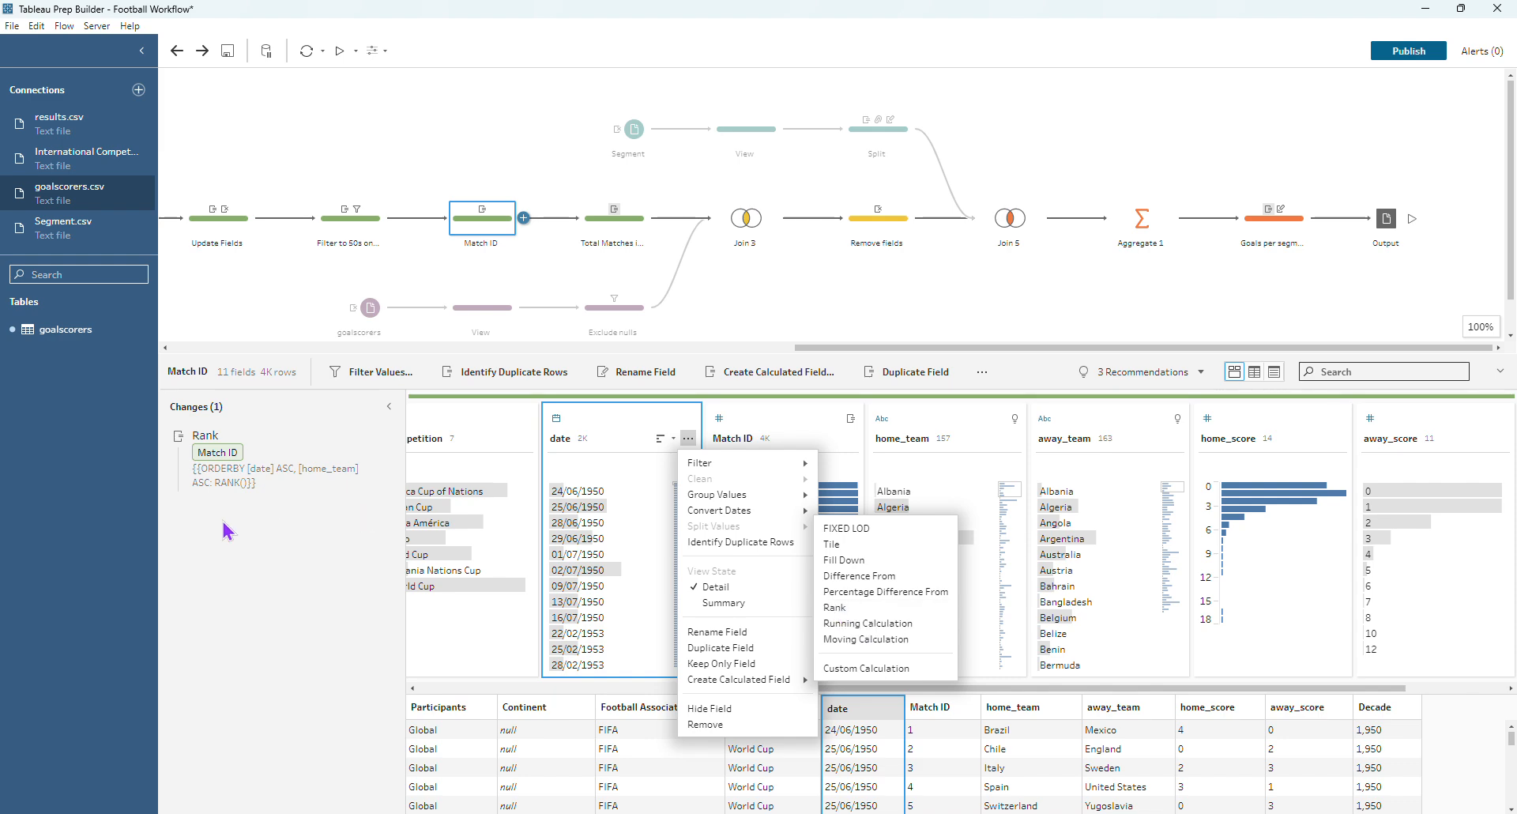
- Examine the Match ID rank settings ordered by date and home_team, and close them without changes
click(358, 452)
click(367, 439)
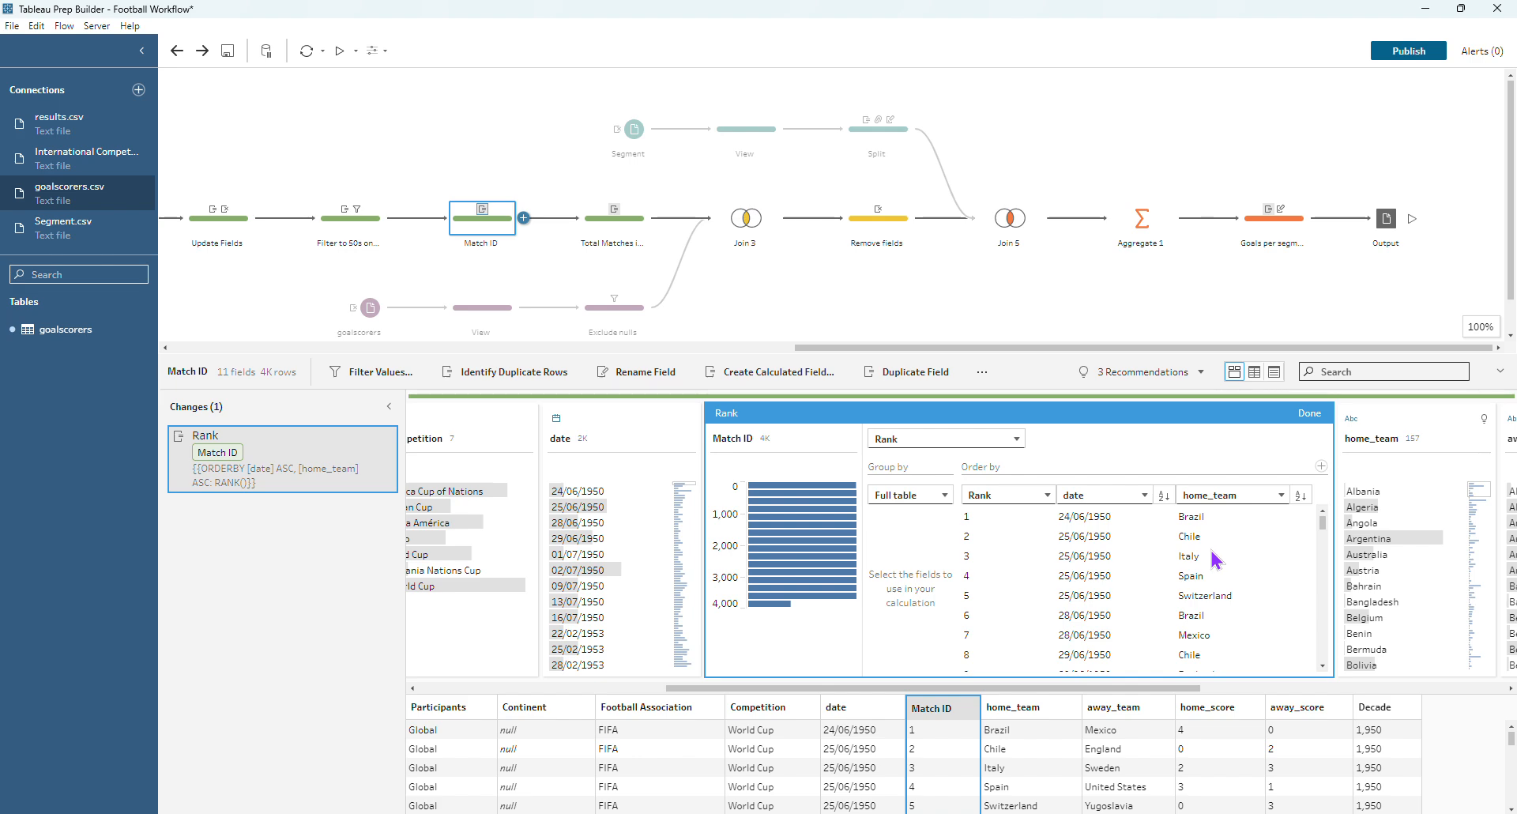
click(1309, 414)
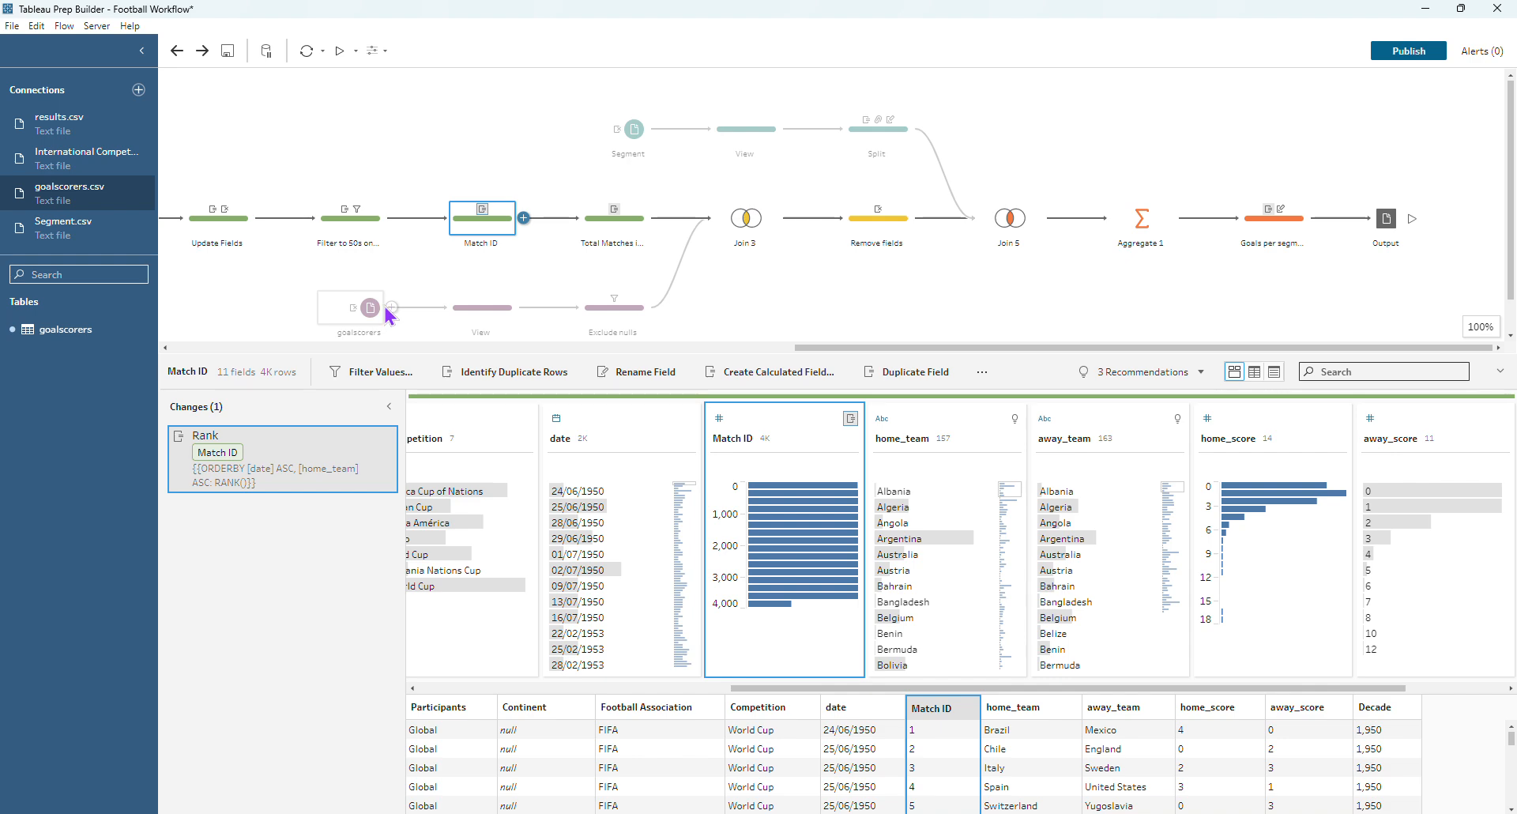
- Open the Total Matches in the Decade step and show the calculated field options available for Match ID
click(623, 236)
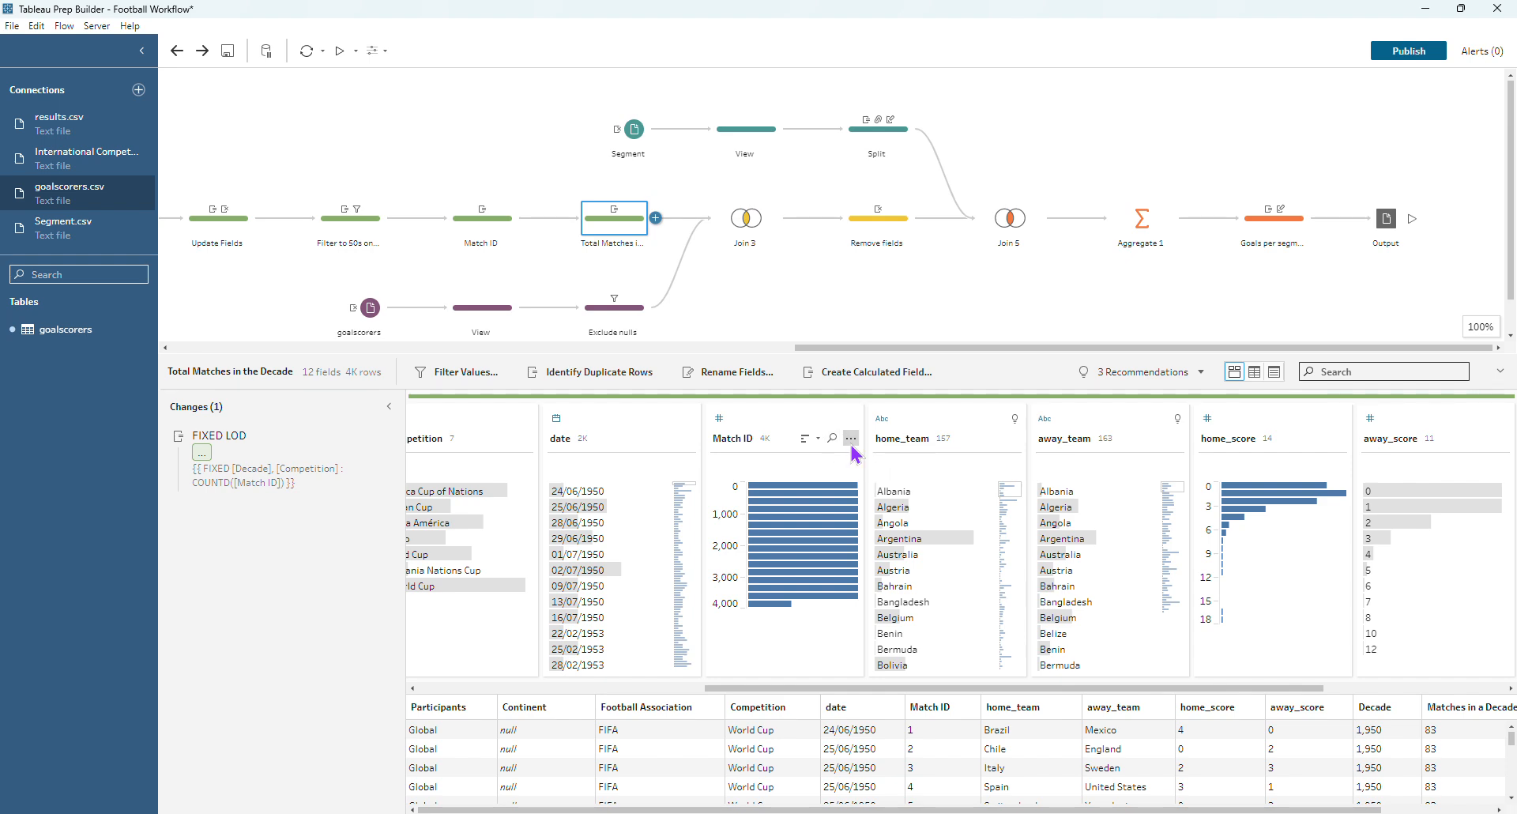
click(851, 438)
mouse_move(940, 664)
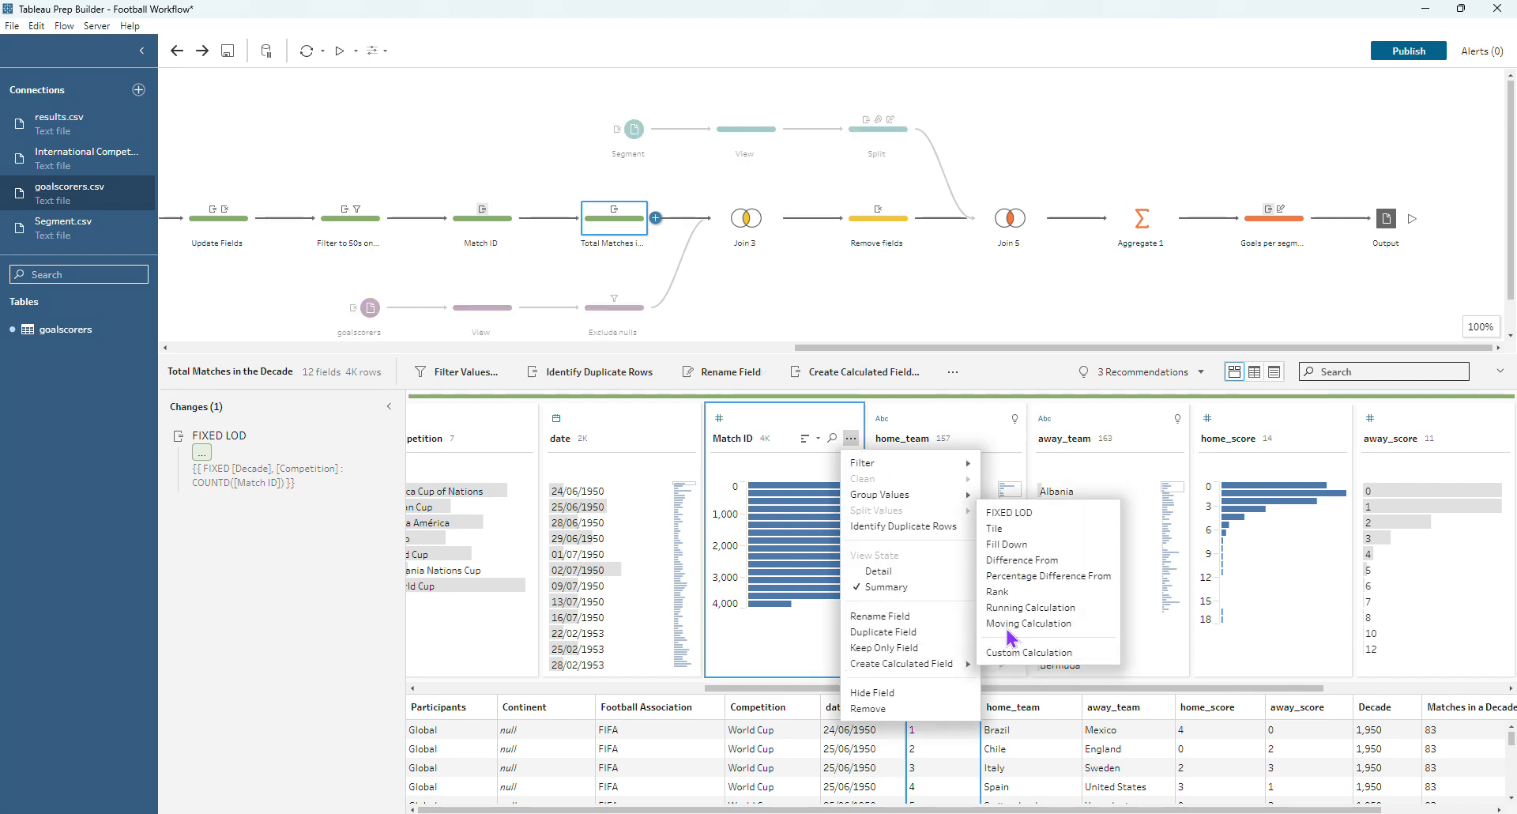
click(375, 473)
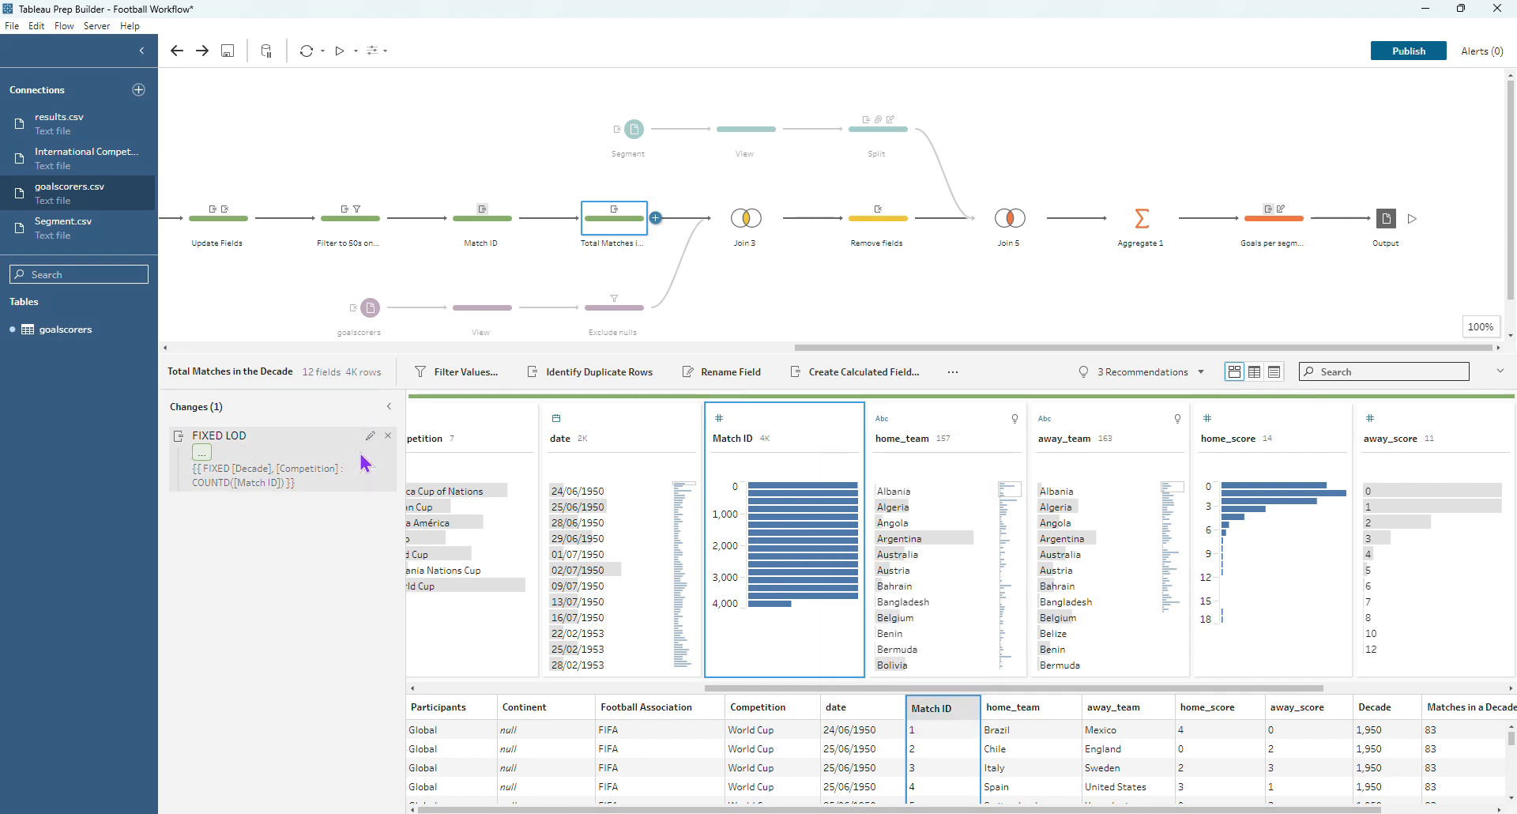
- Examine the FIXED LOD settings counting distinct Match ID by Decade and Competition, and close them without changes
click(369, 437)
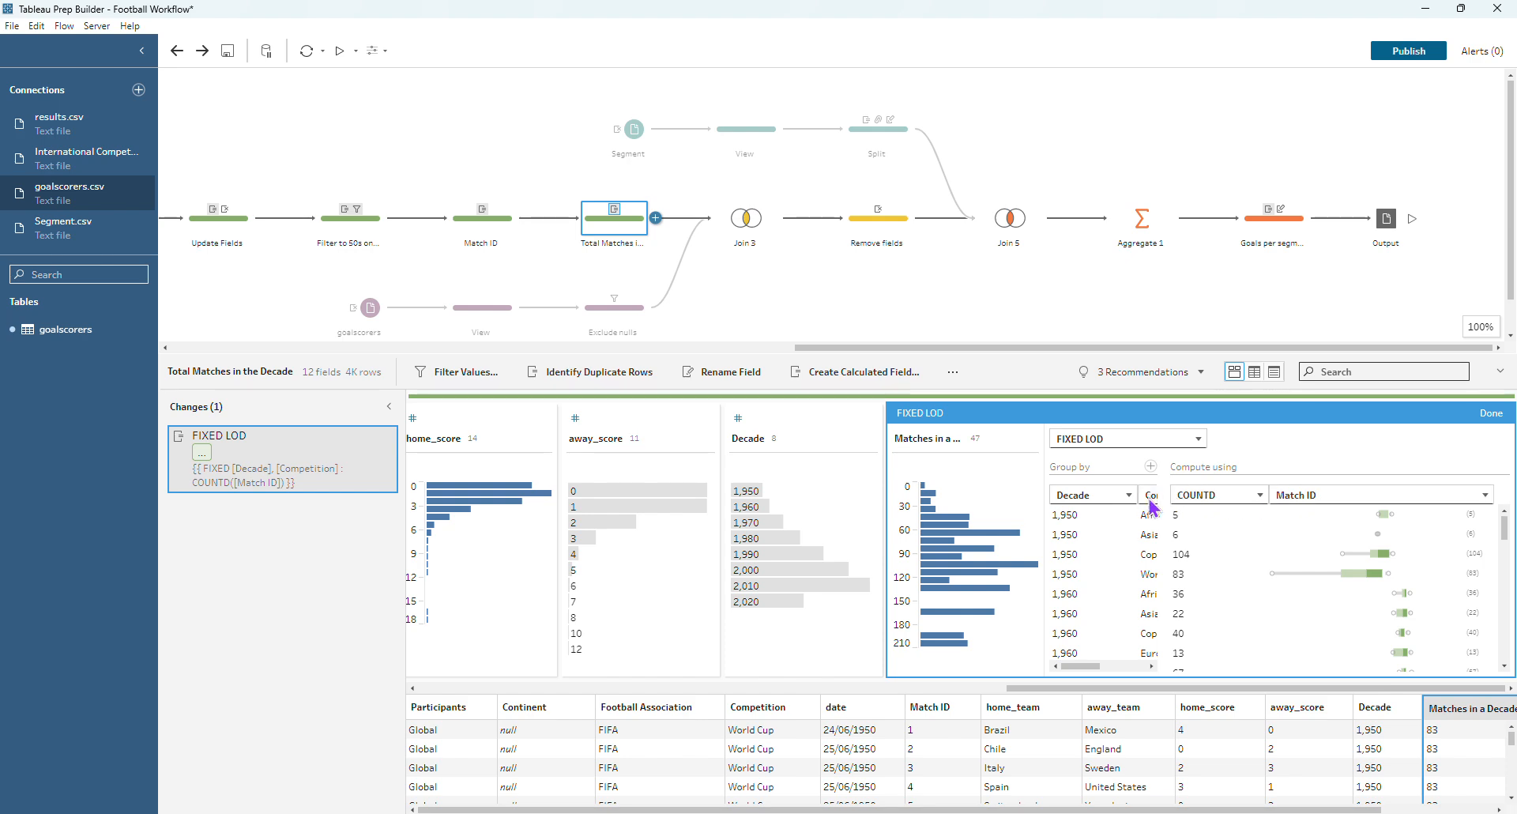
mouse_move(1080, 669)
mouse_down()
mouse_move(1114, 667)
mouse_move(1067, 670)
mouse_up()
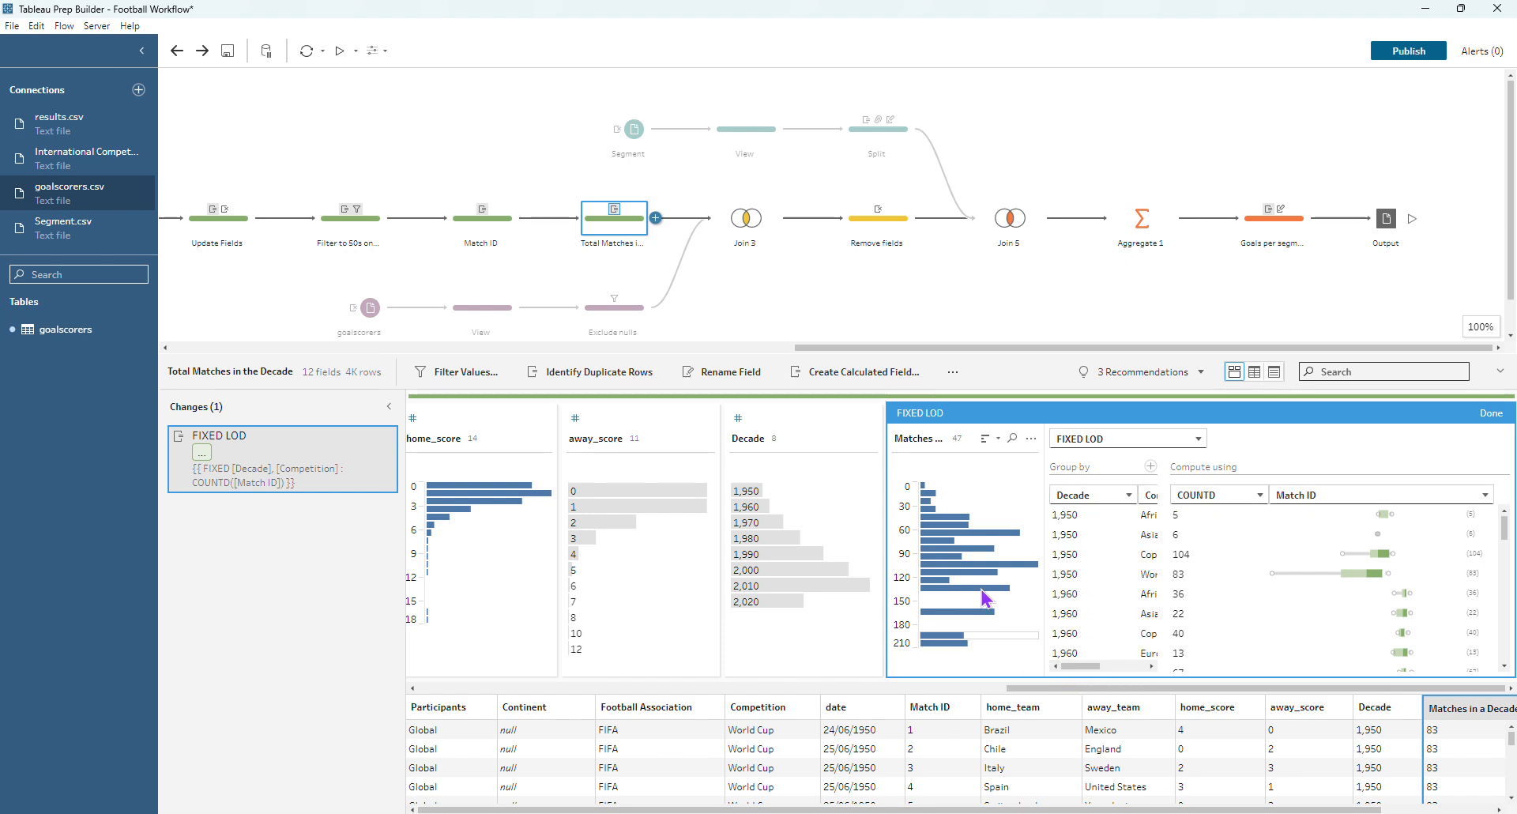
click(1486, 413)
click(733, 315)
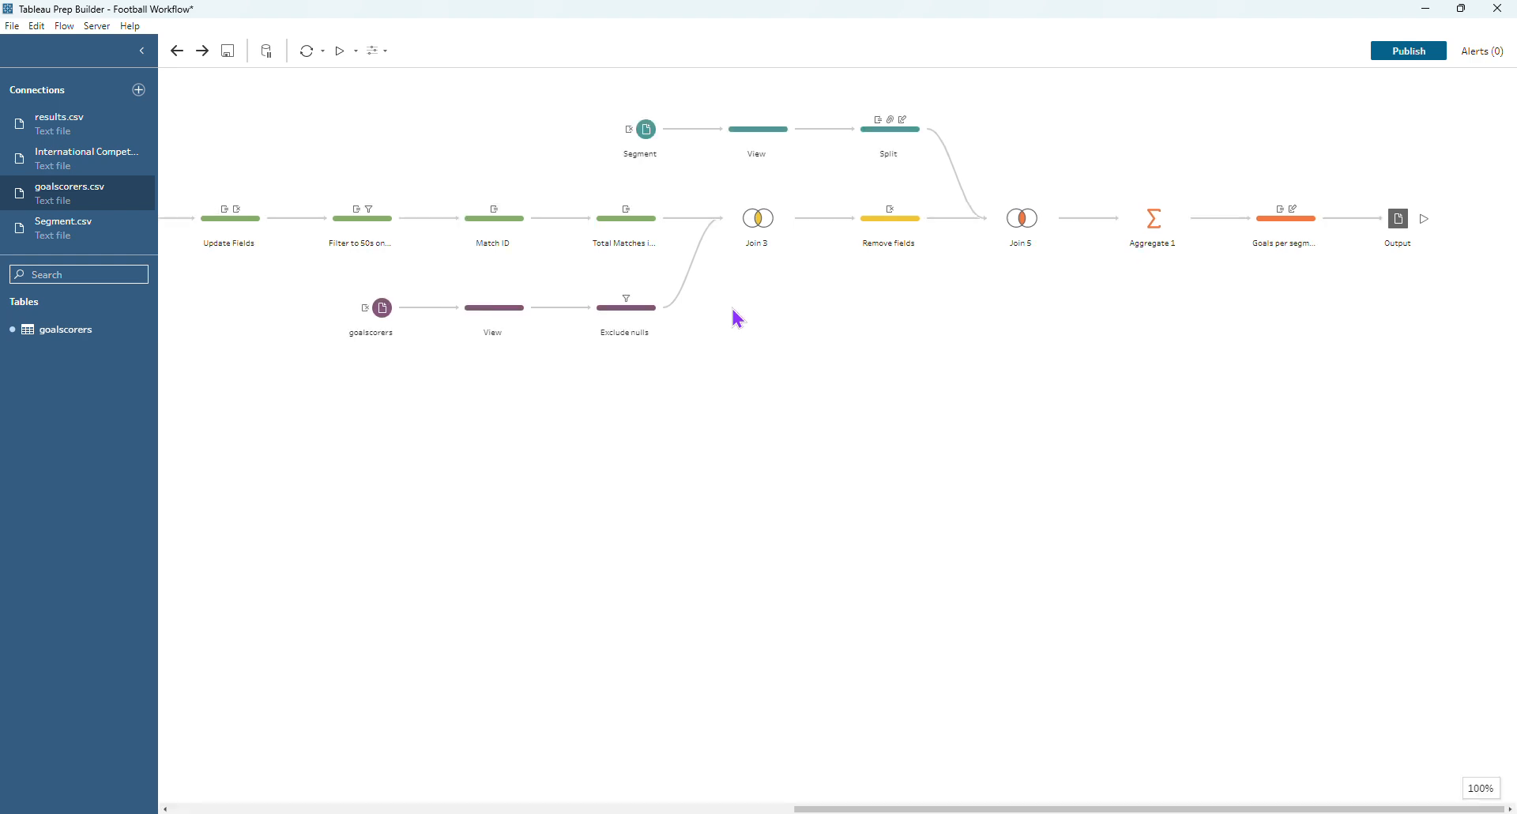
- Compare the goalscorers View and Exclude nulls steps, and inspect the rows where minute is null
click(523, 309)
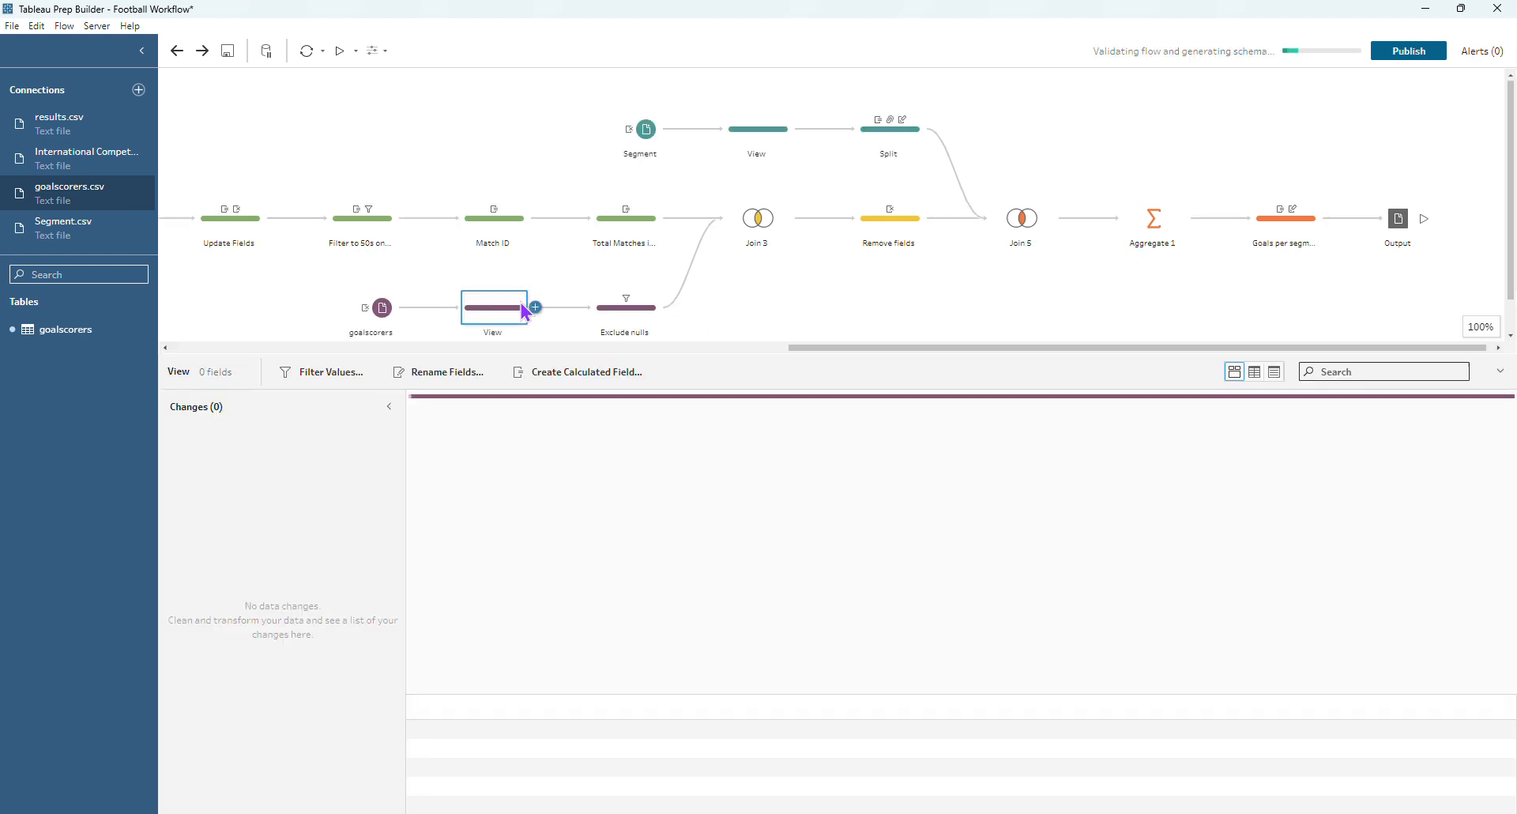
click(605, 323)
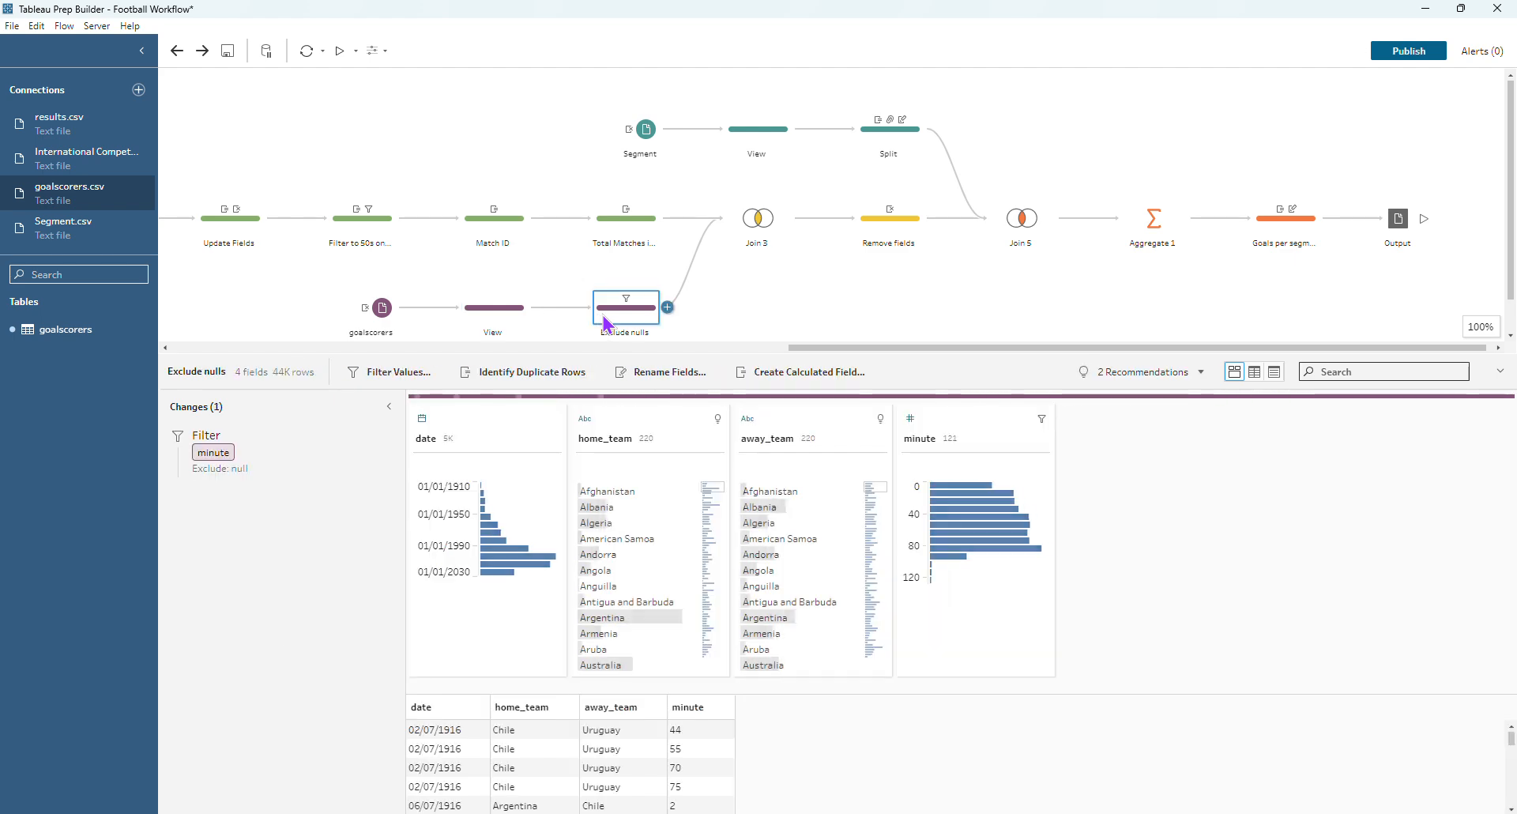
click(497, 321)
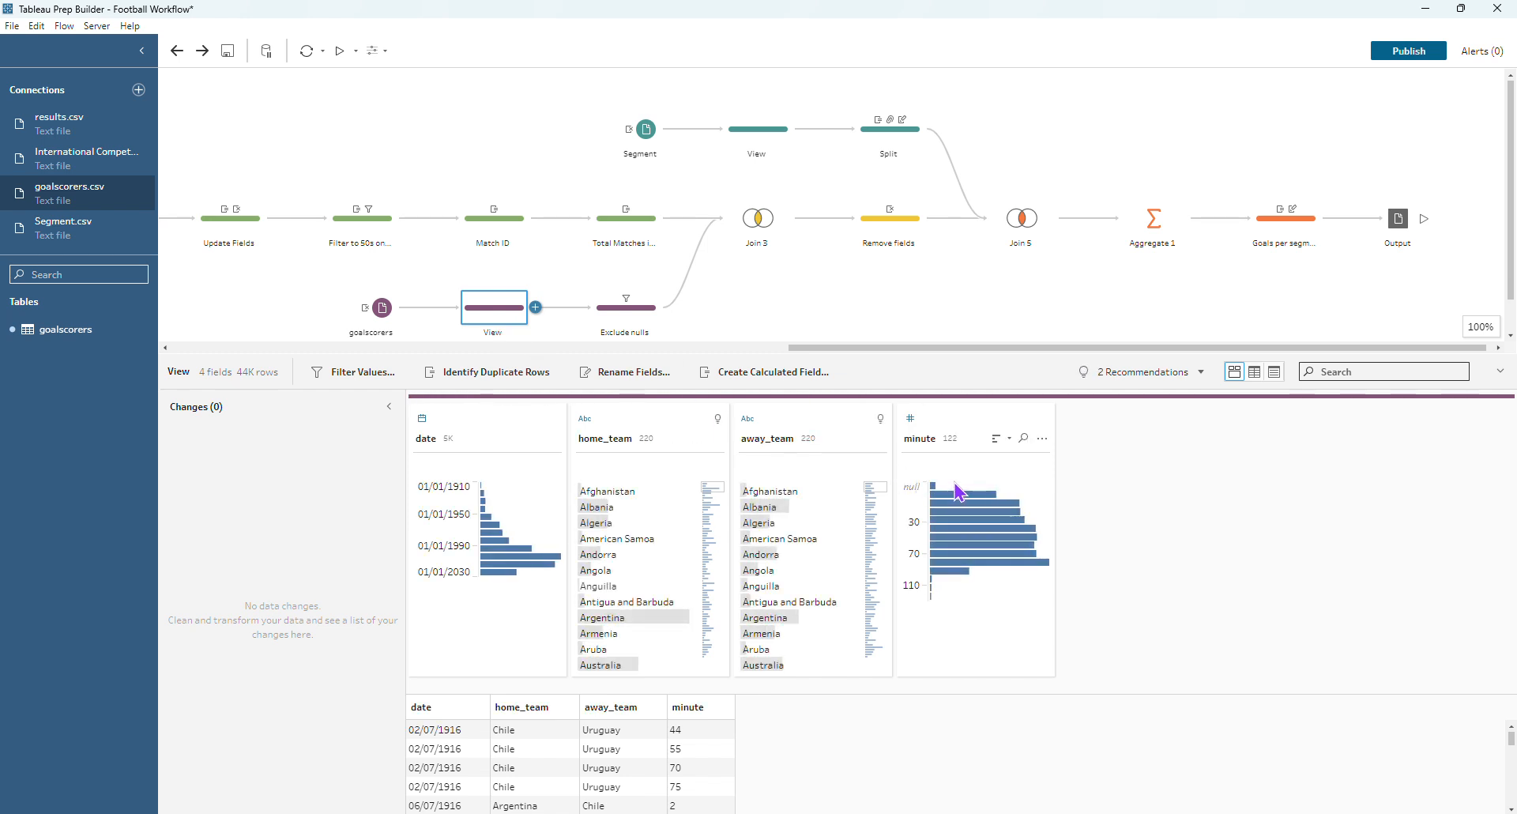
click(936, 486)
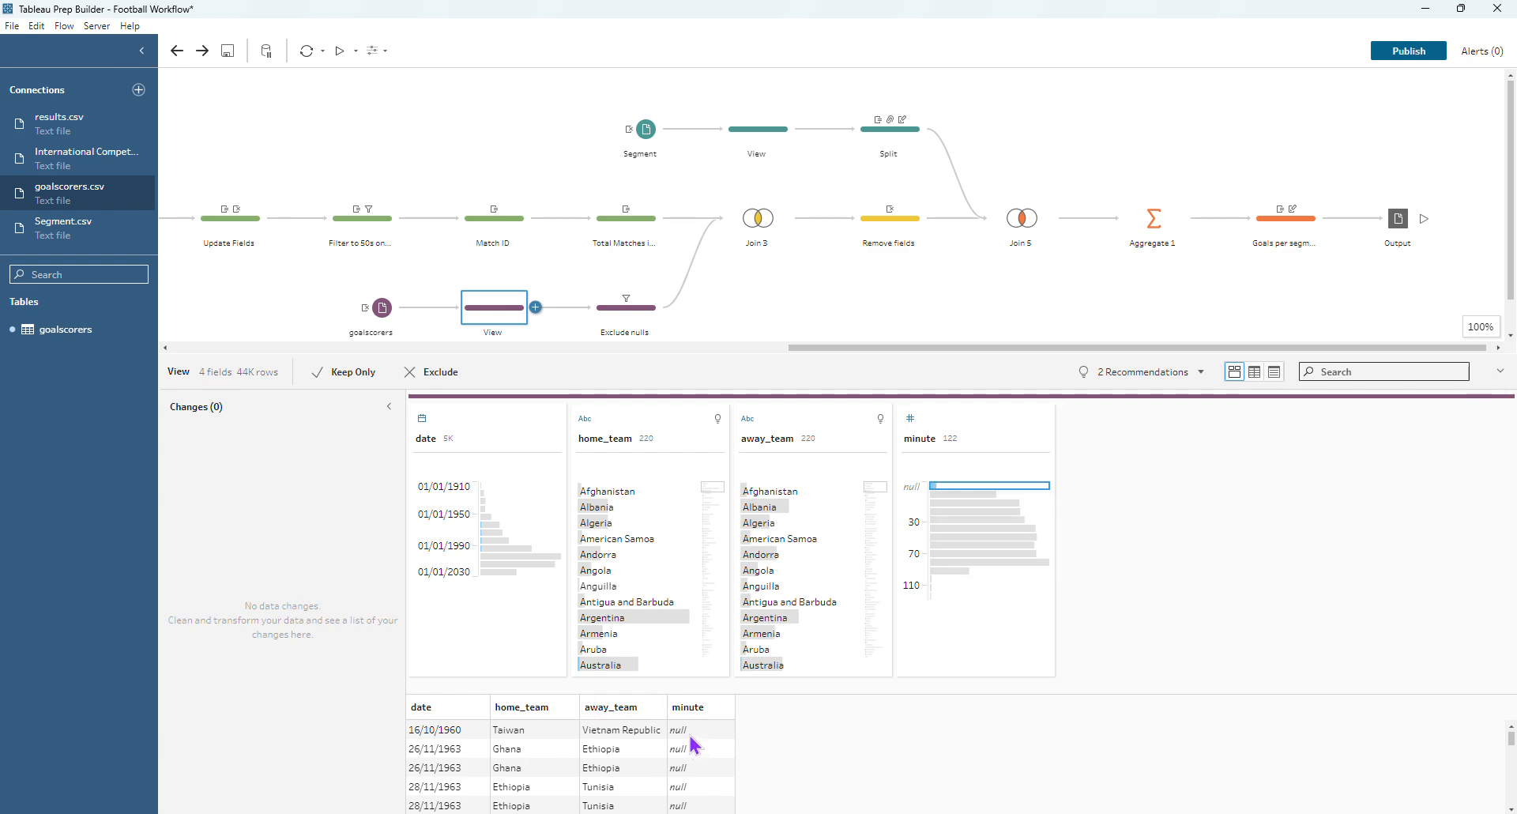
scroll(709, 778, down, 10)
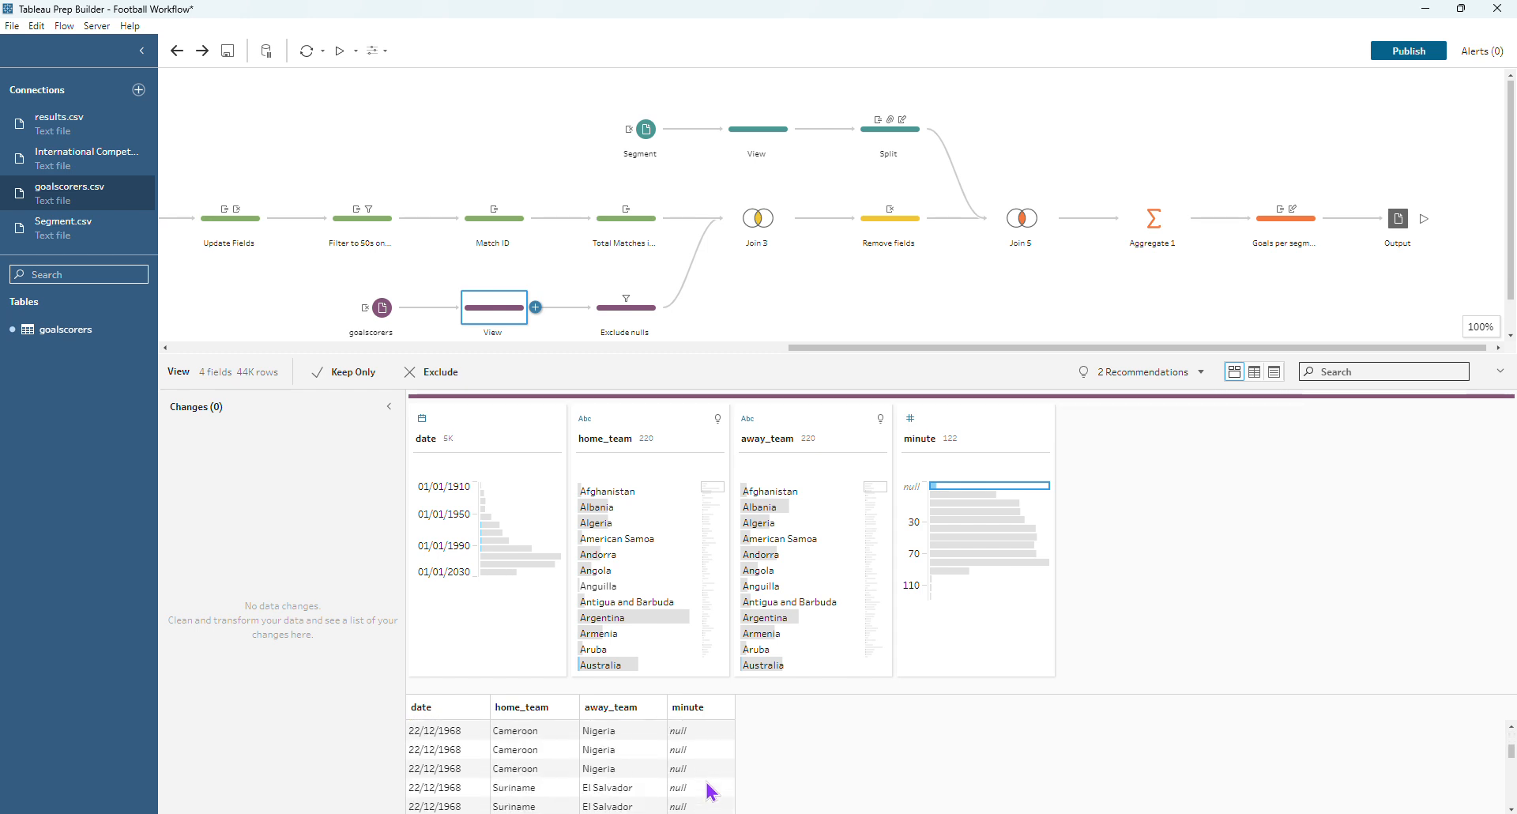
scroll(709, 791, up, 10)
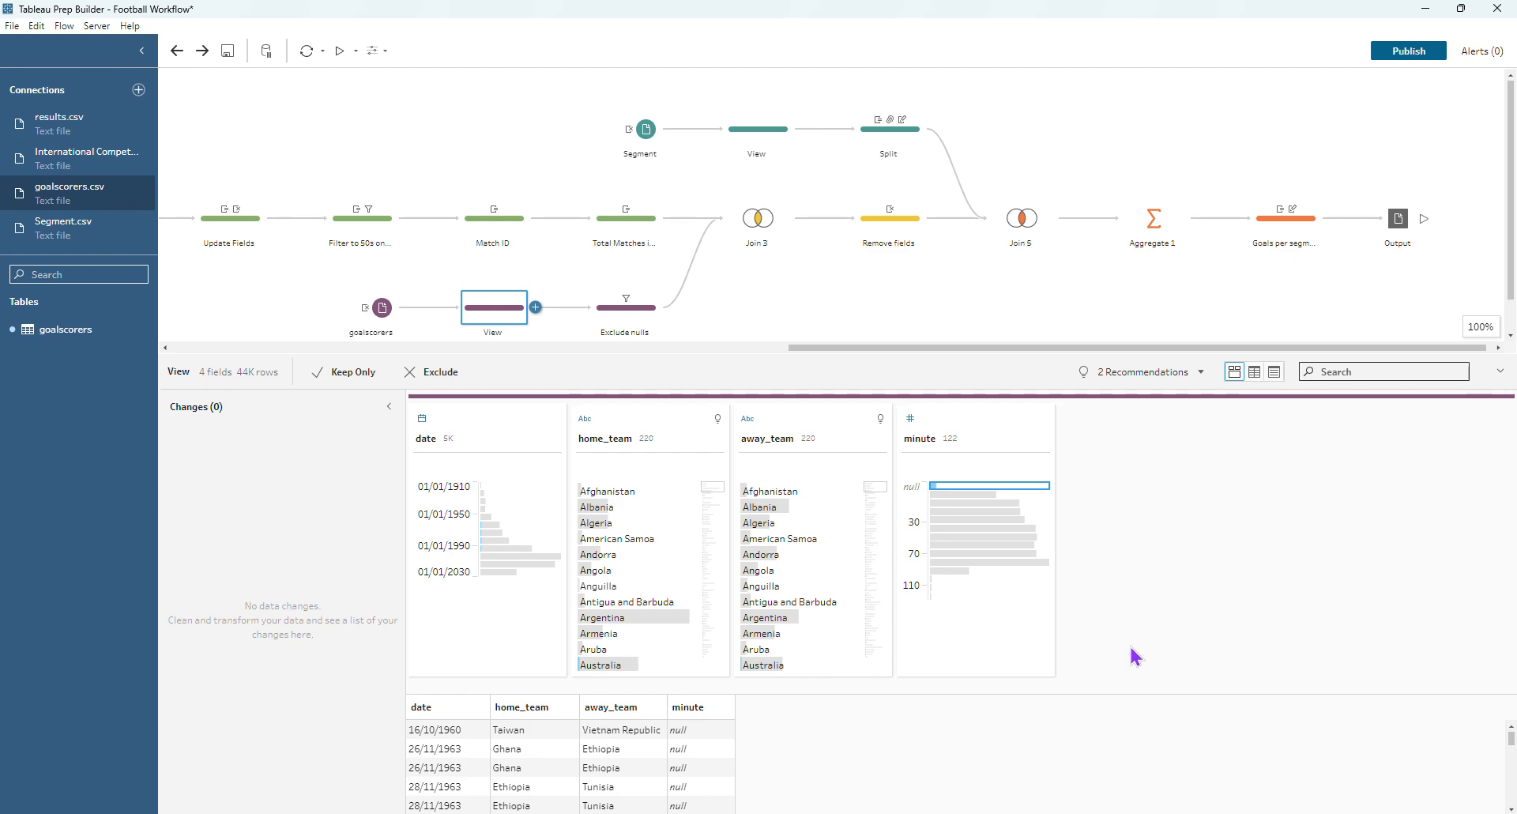
- Examine Join 3's date, home_team and away_team clauses and its unmatched rows, and open the Remove fields step
click(750, 221)
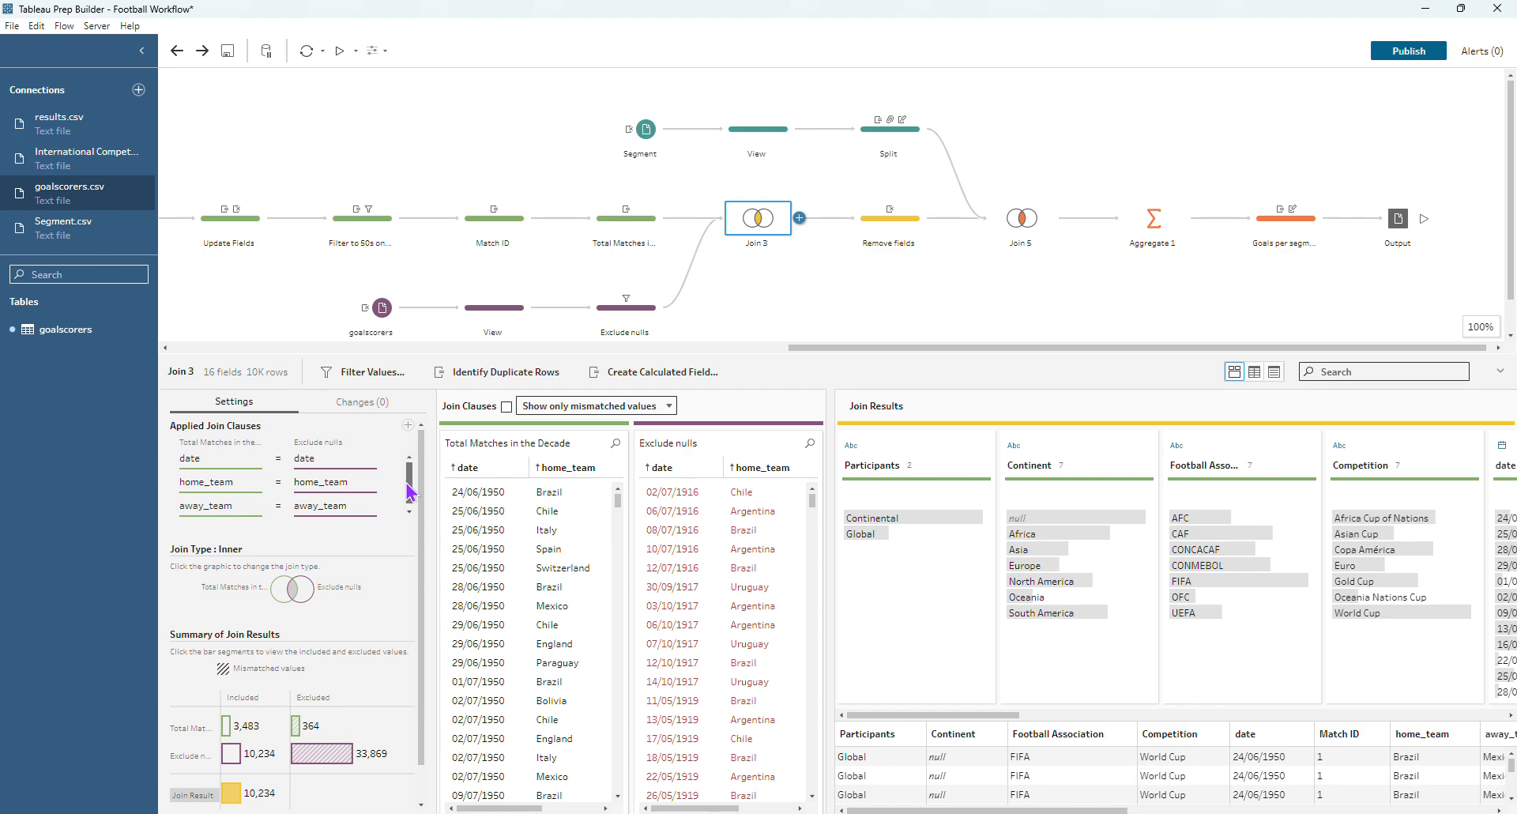
drag(406, 483, 407, 503)
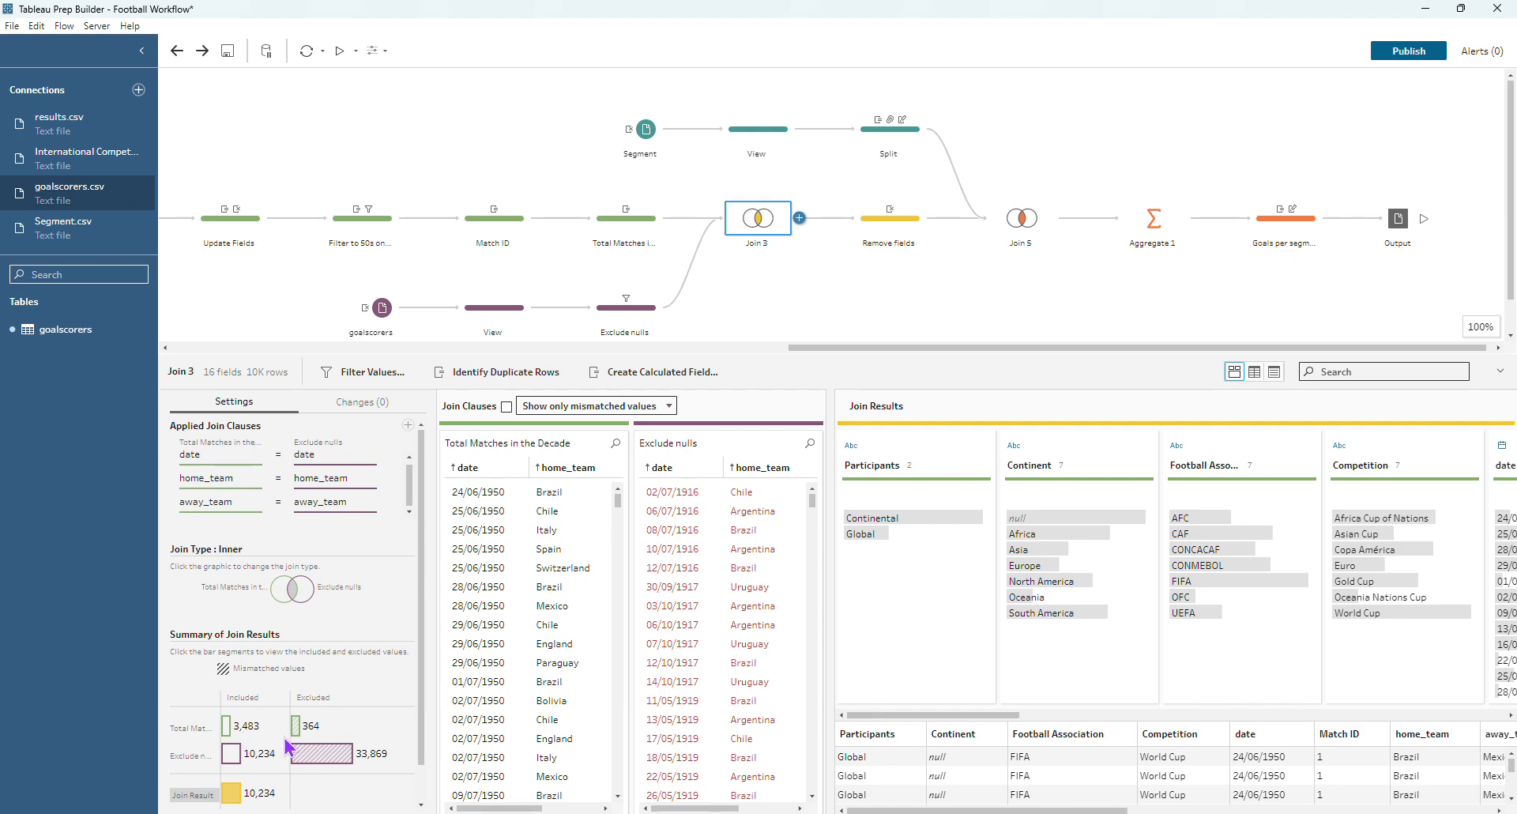
mouse_move(298, 728)
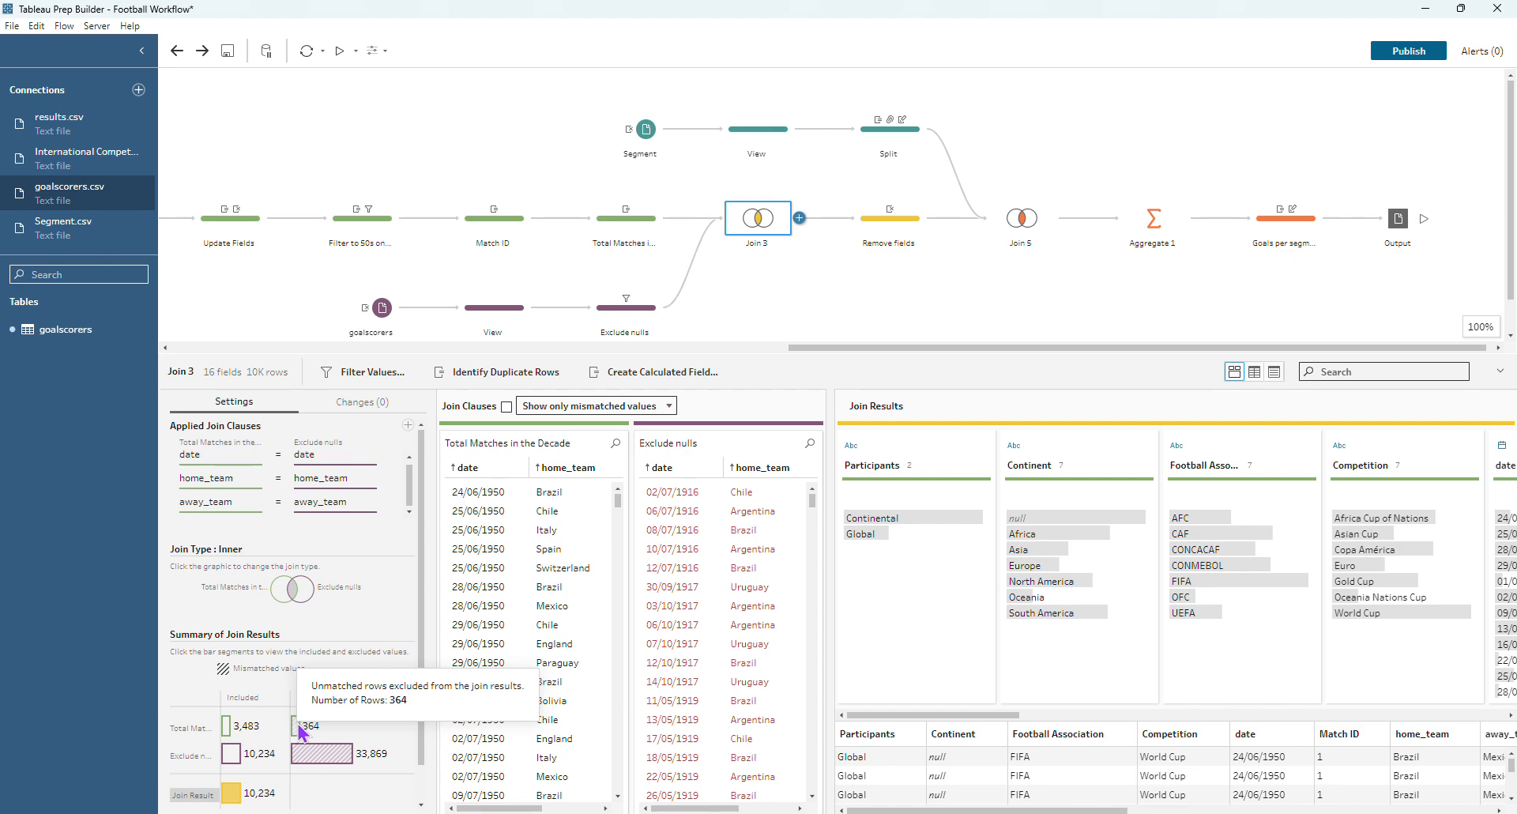
drag(996, 349, 1065, 343)
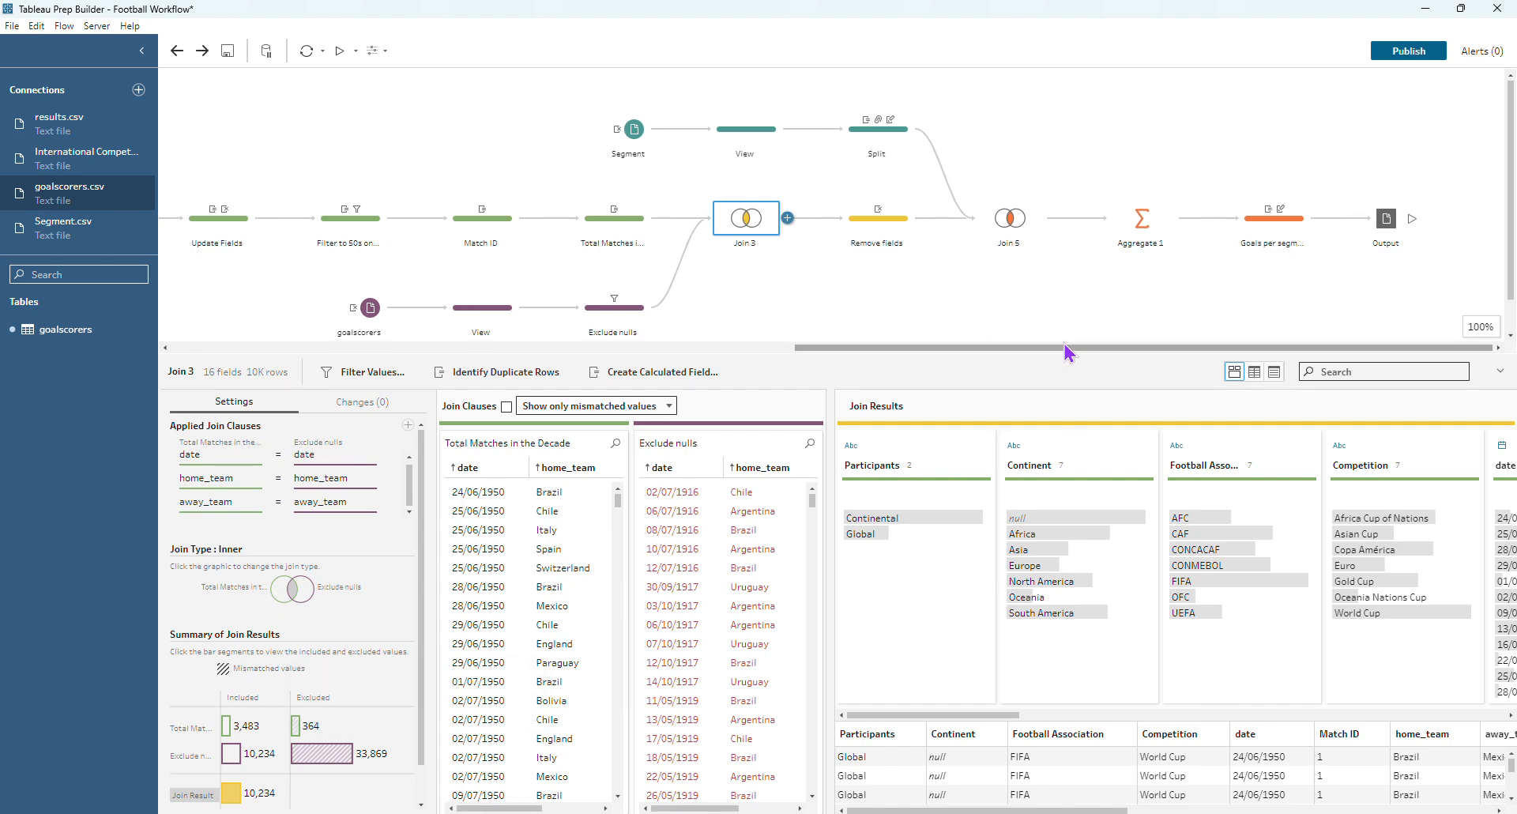
click(858, 235)
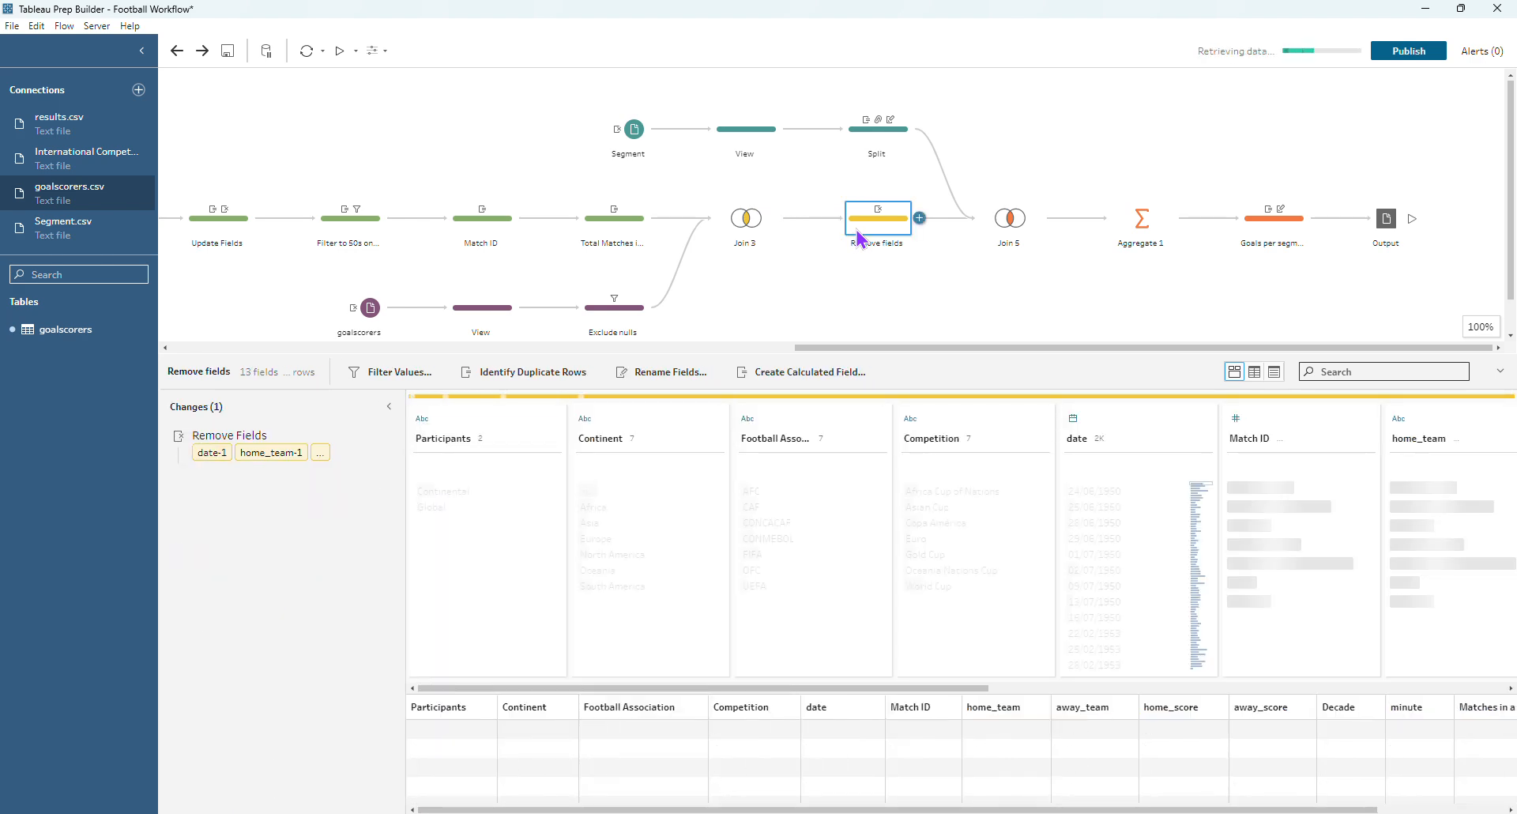
- Review the Segment values in the View step and show the split options for Segment in the Split step
click(742, 128)
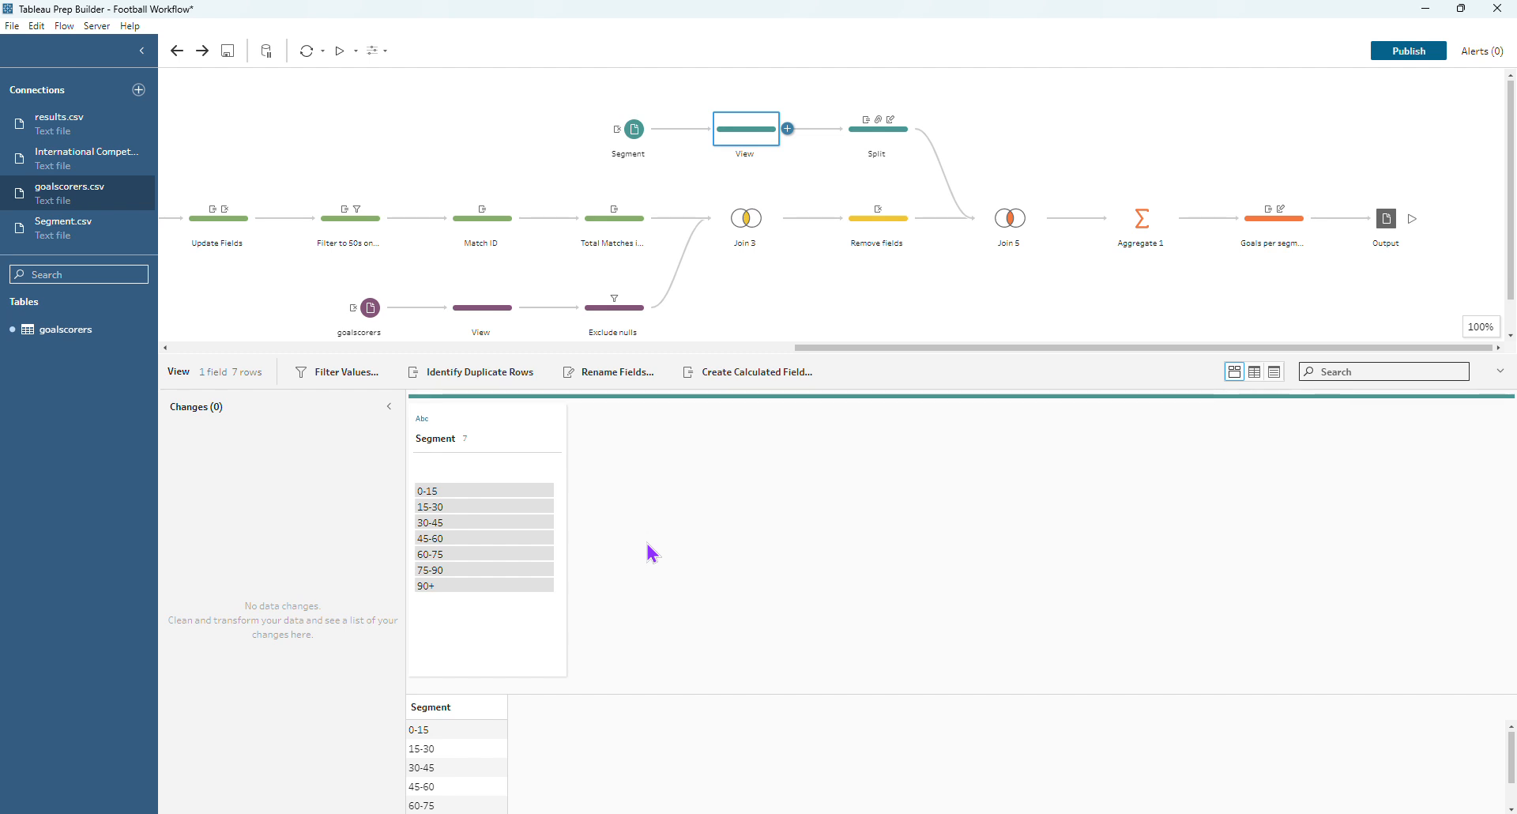
click(891, 149)
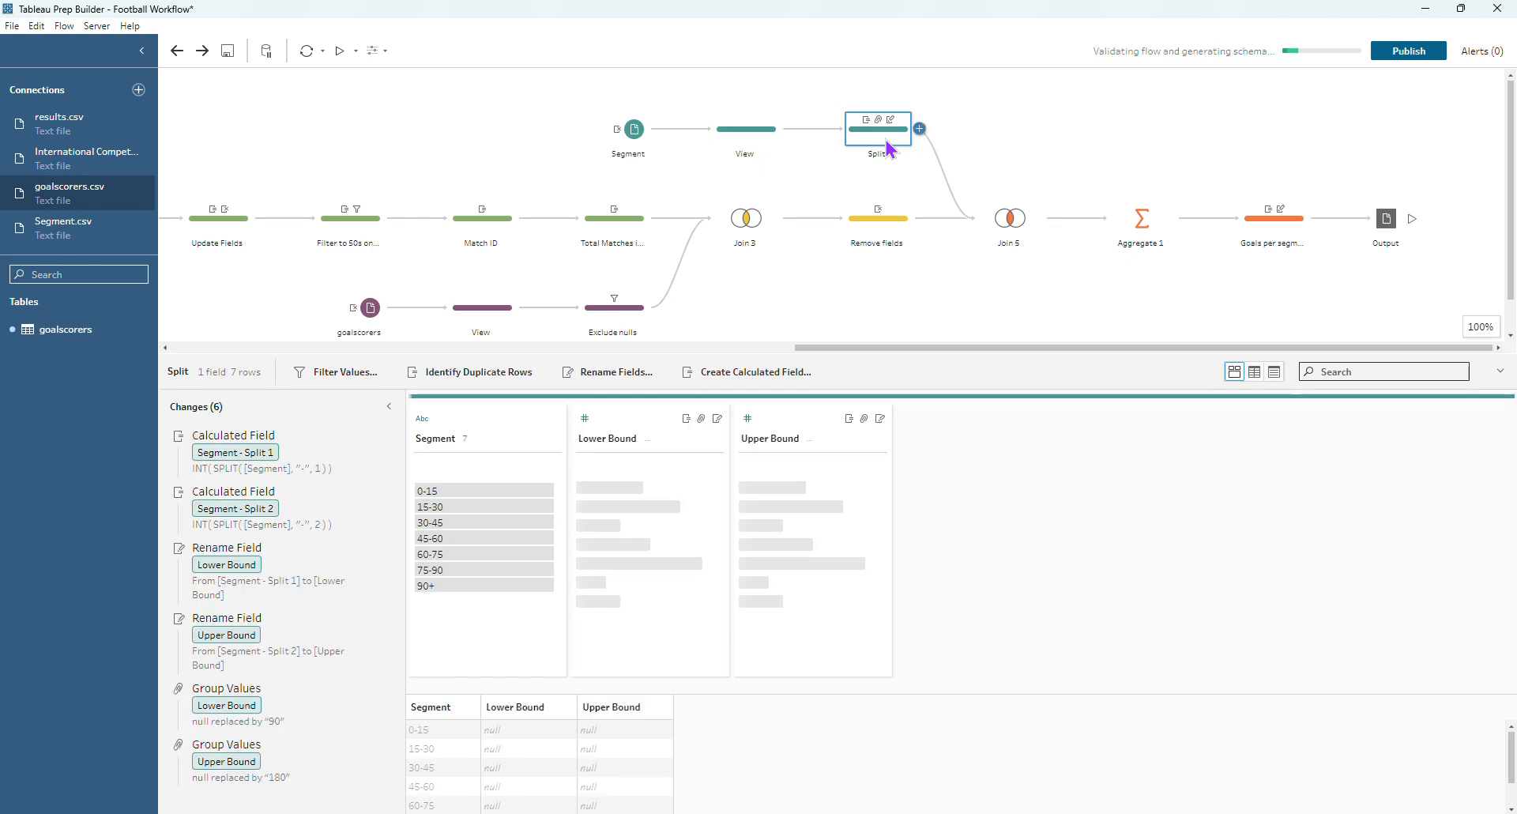
click(554, 439)
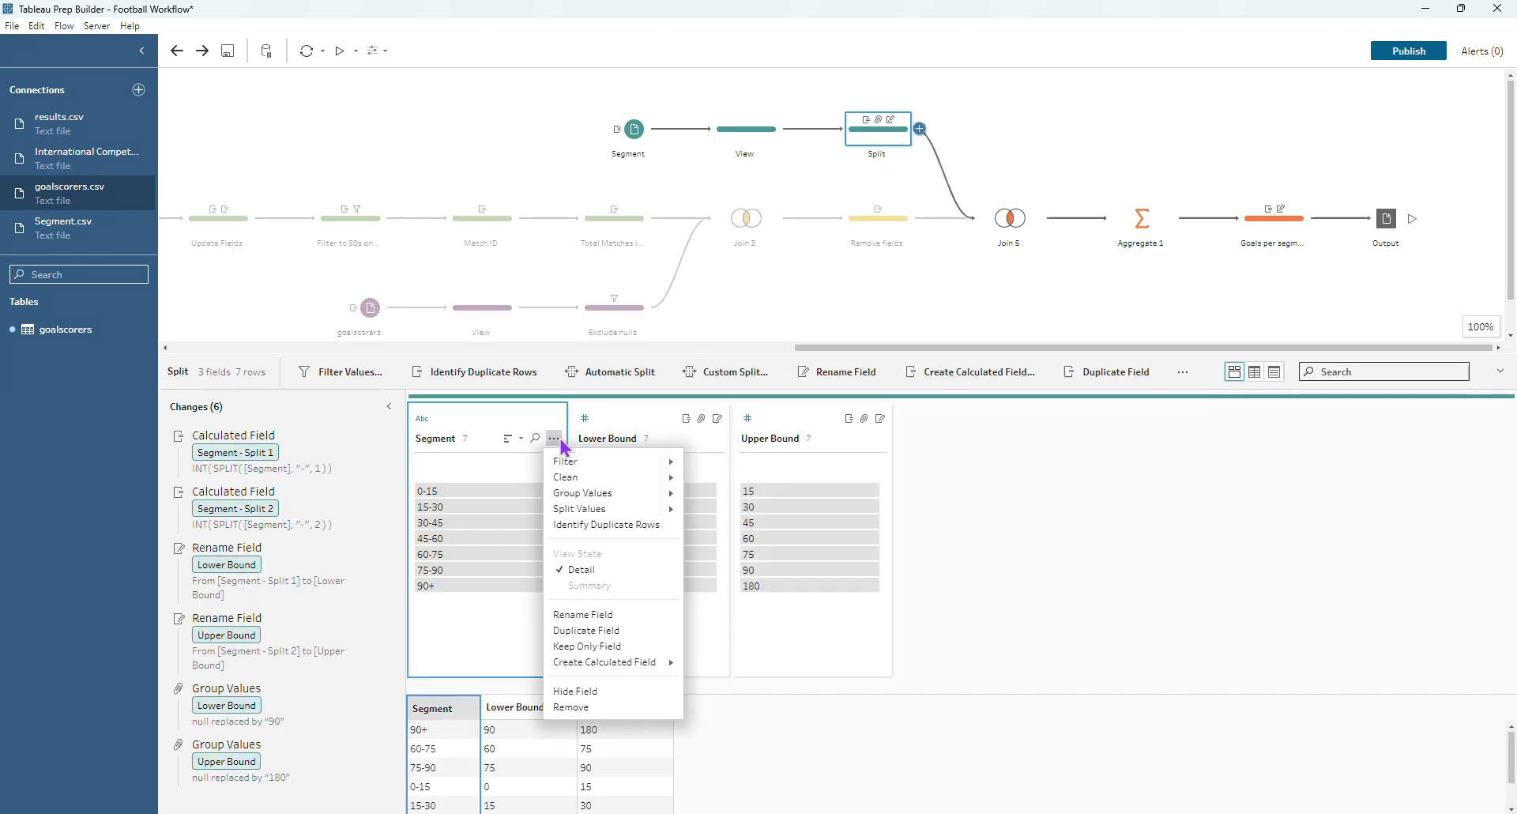
mouse_move(605, 511)
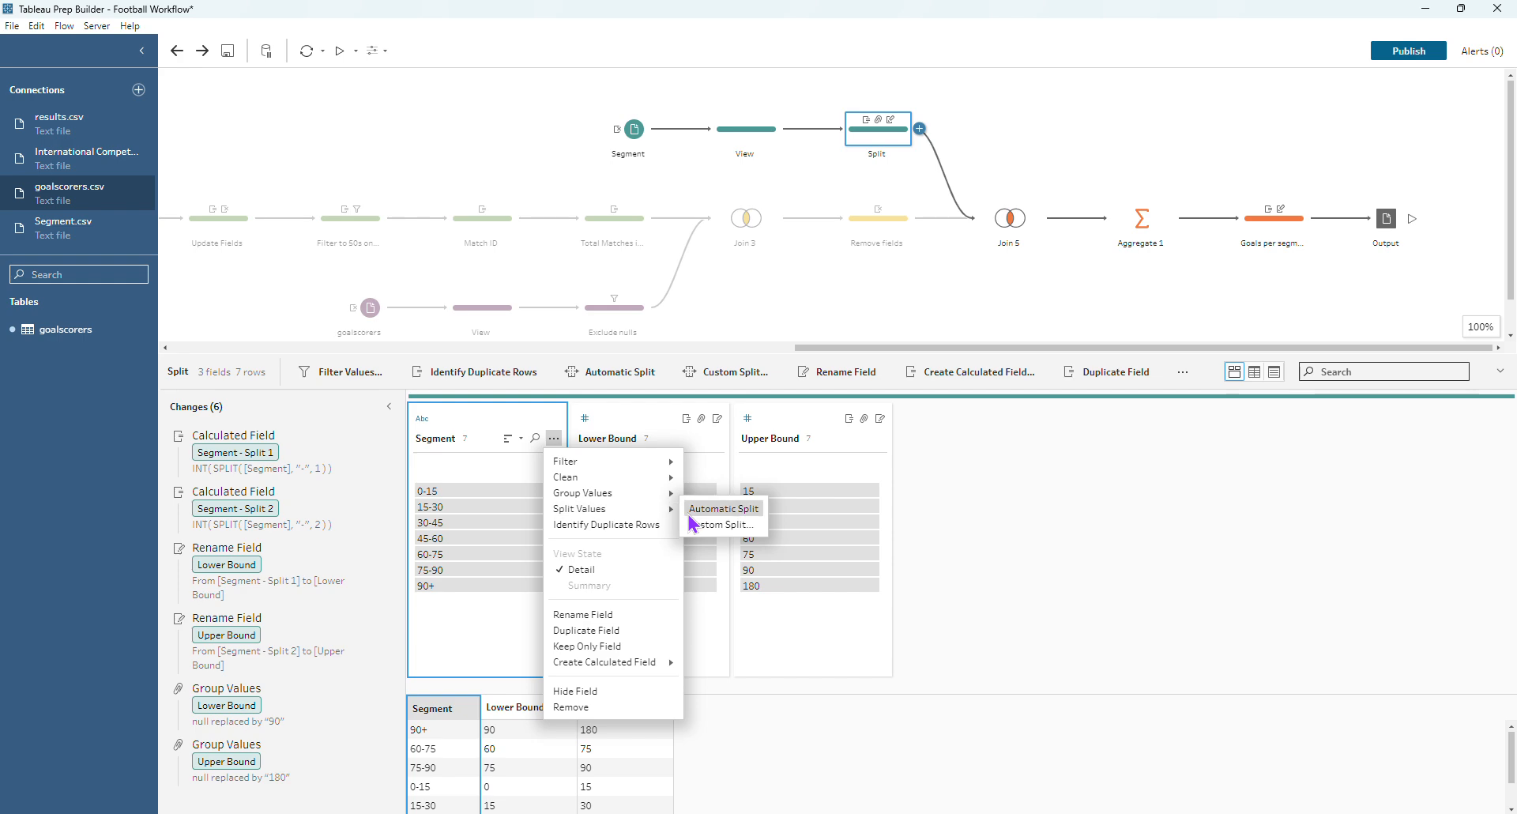
click(1133, 521)
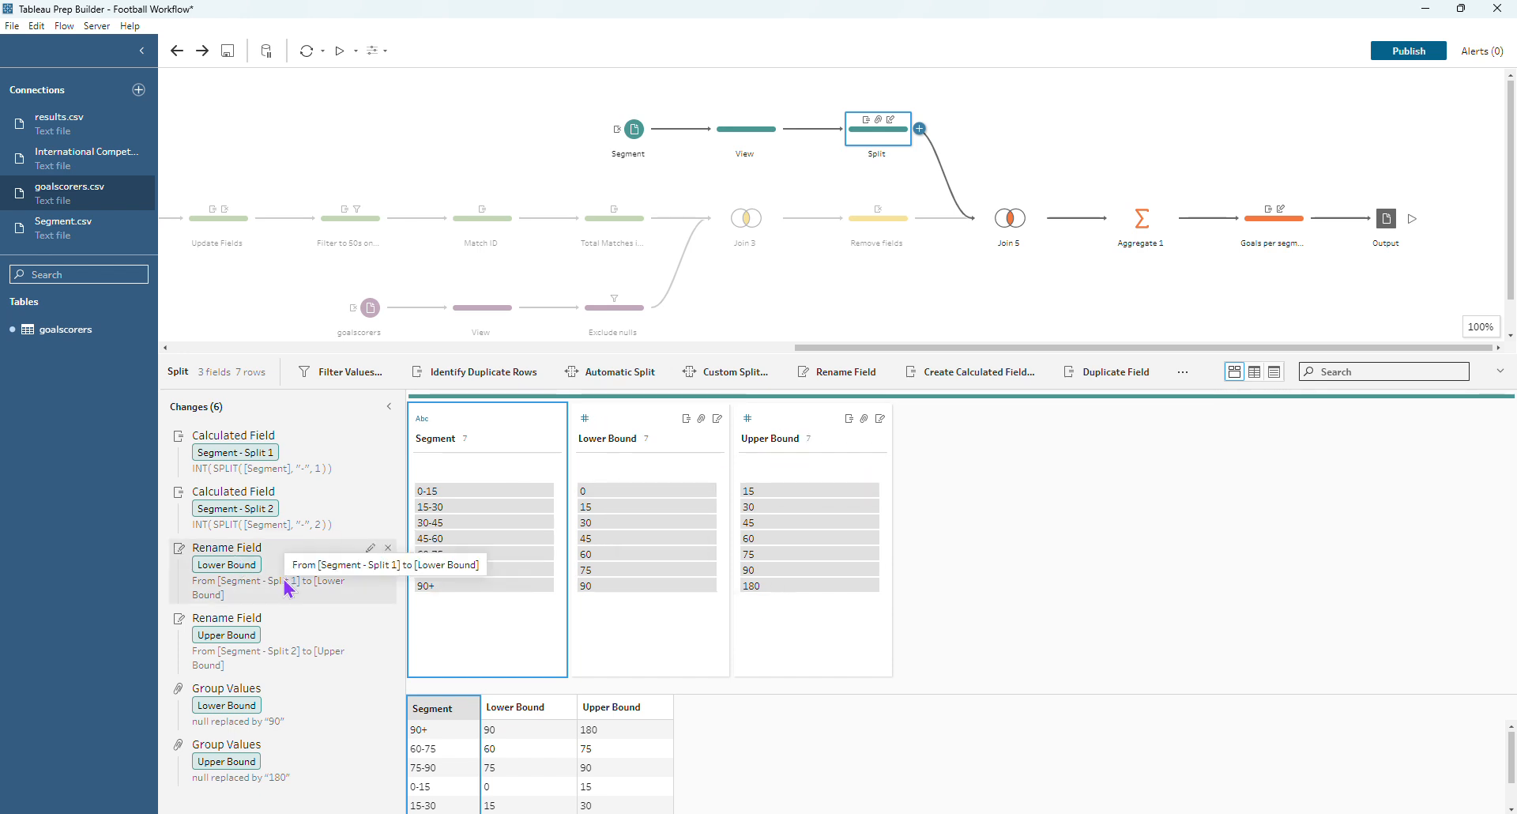
- Examine the Upper Bound rename, the 90+ segment's nulls, and the value groupings replacing null with 90 and 180
click(289, 654)
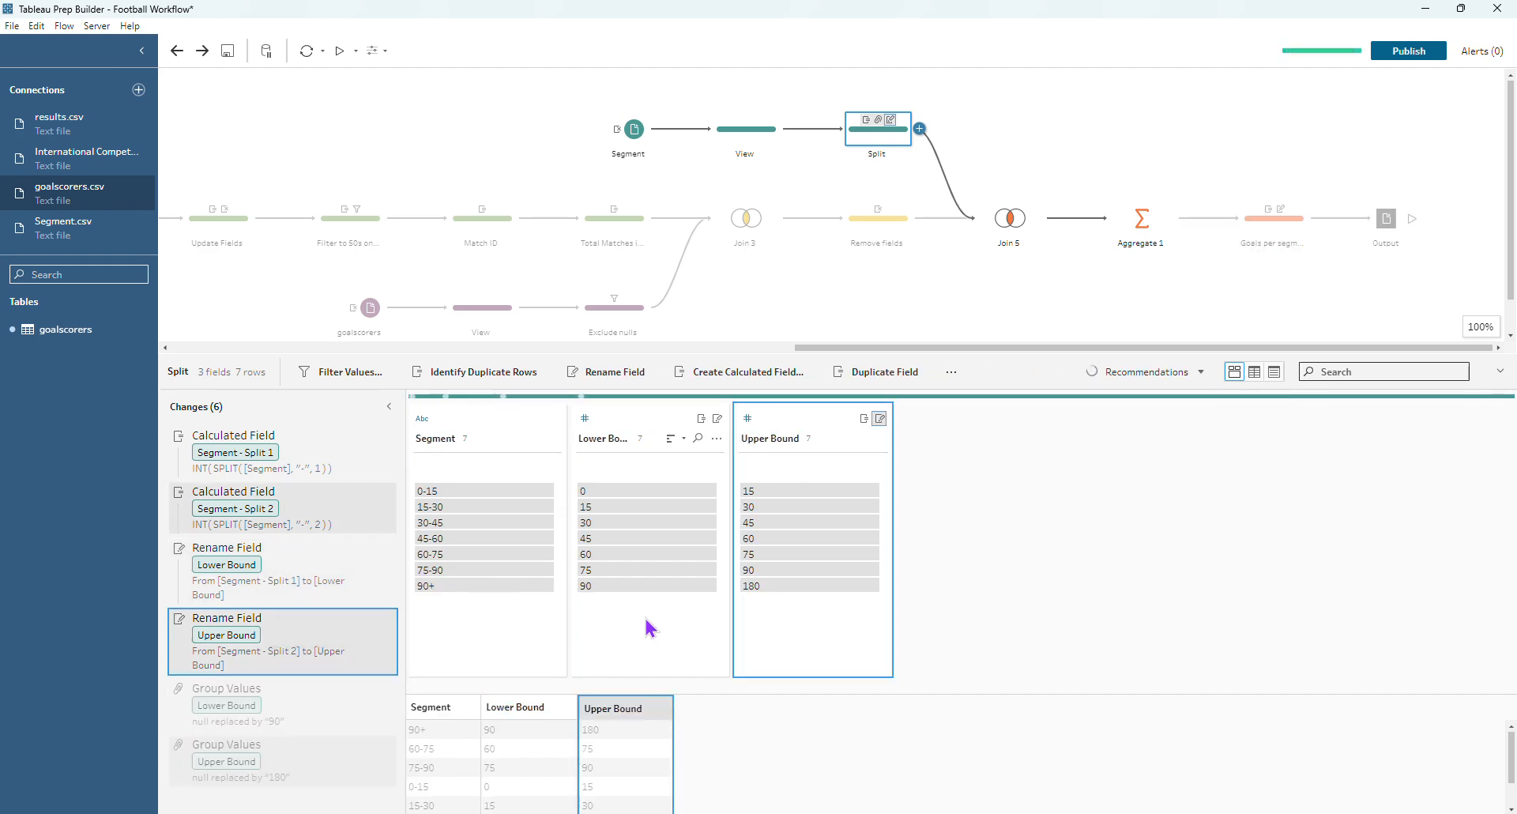
click(456, 587)
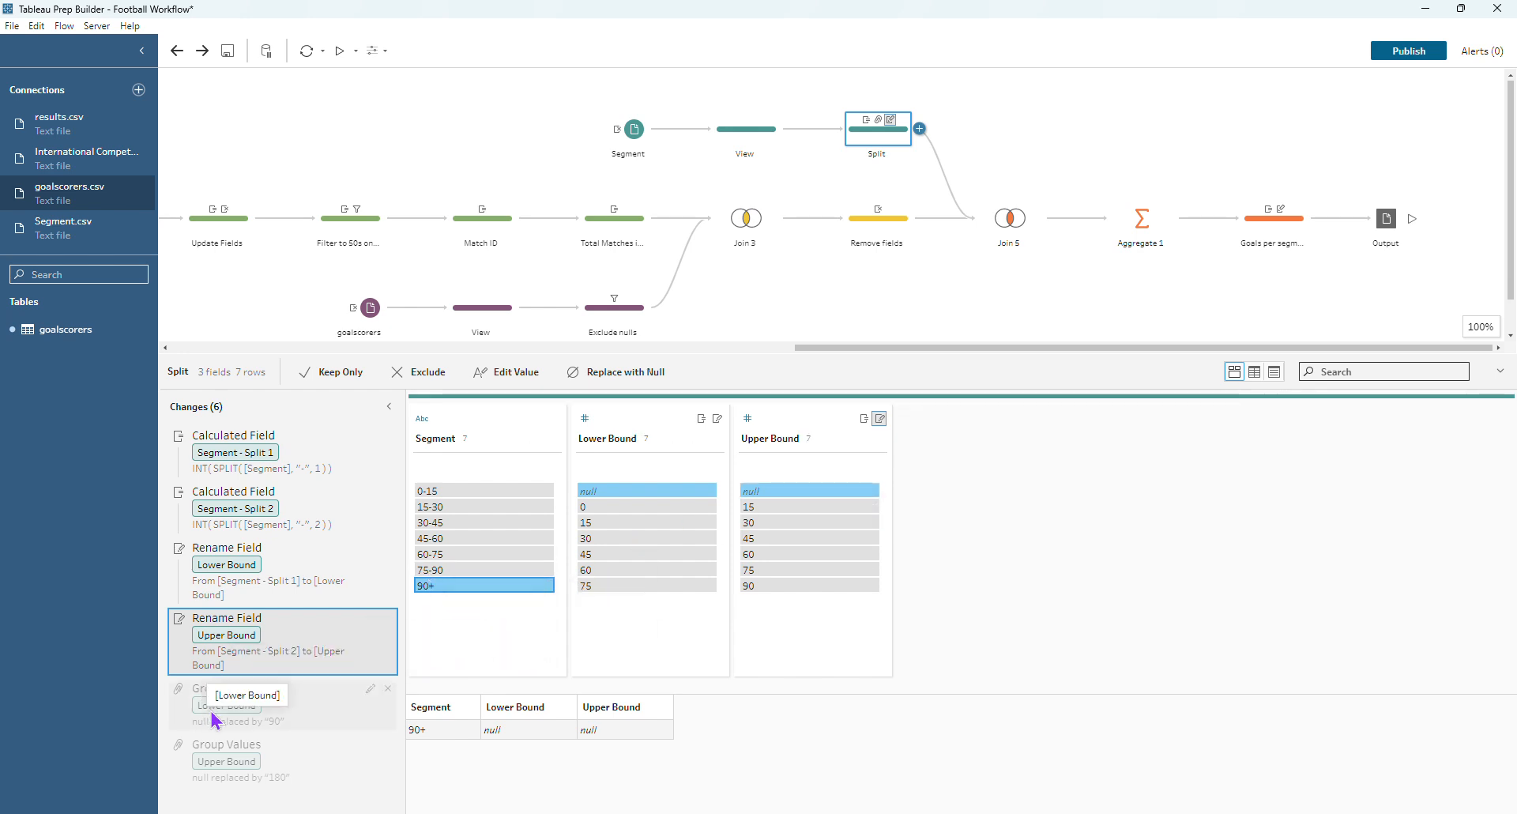
click(298, 729)
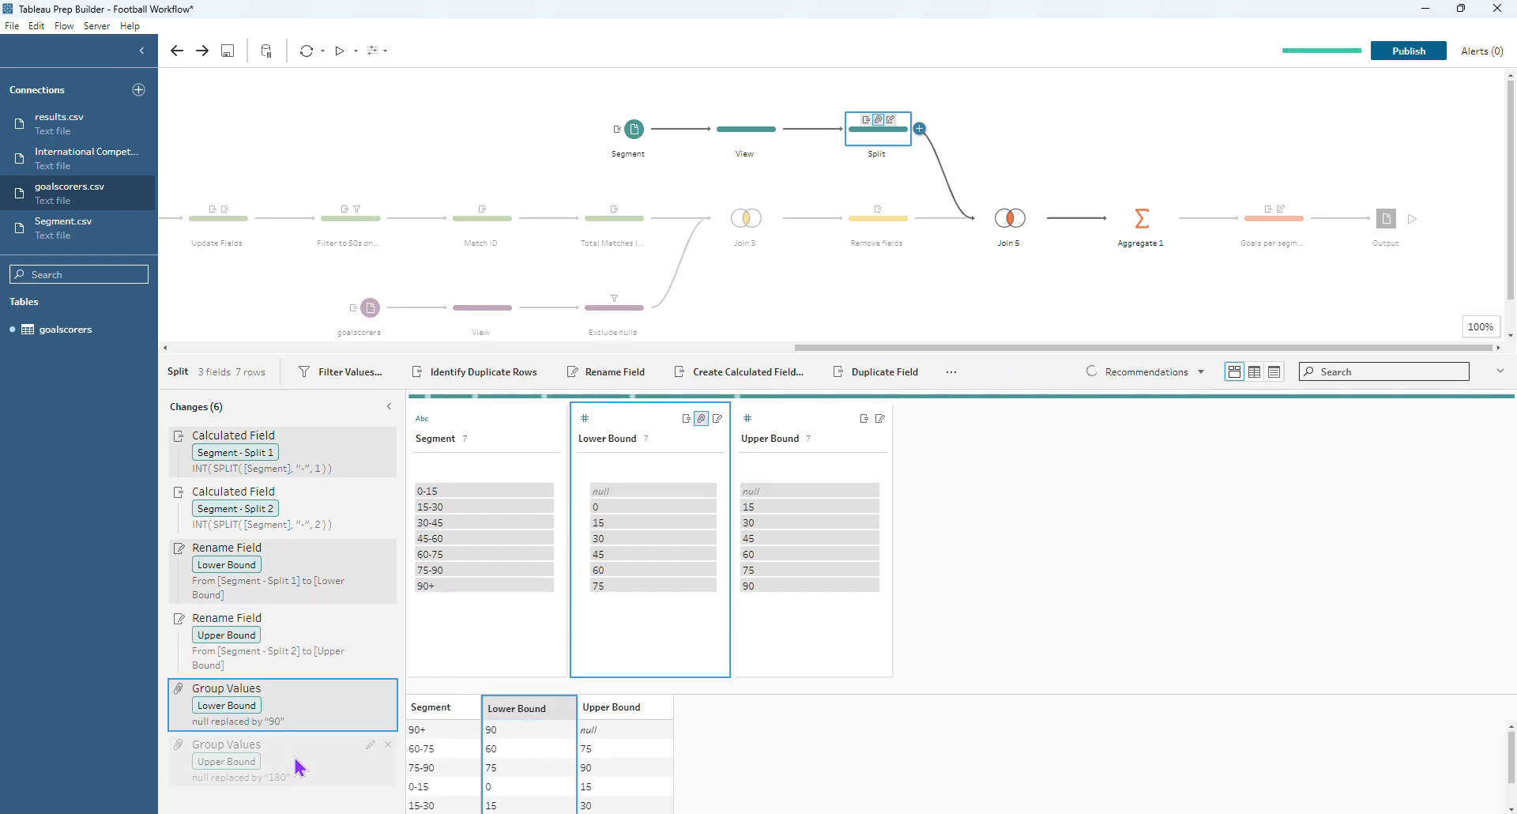
click(299, 763)
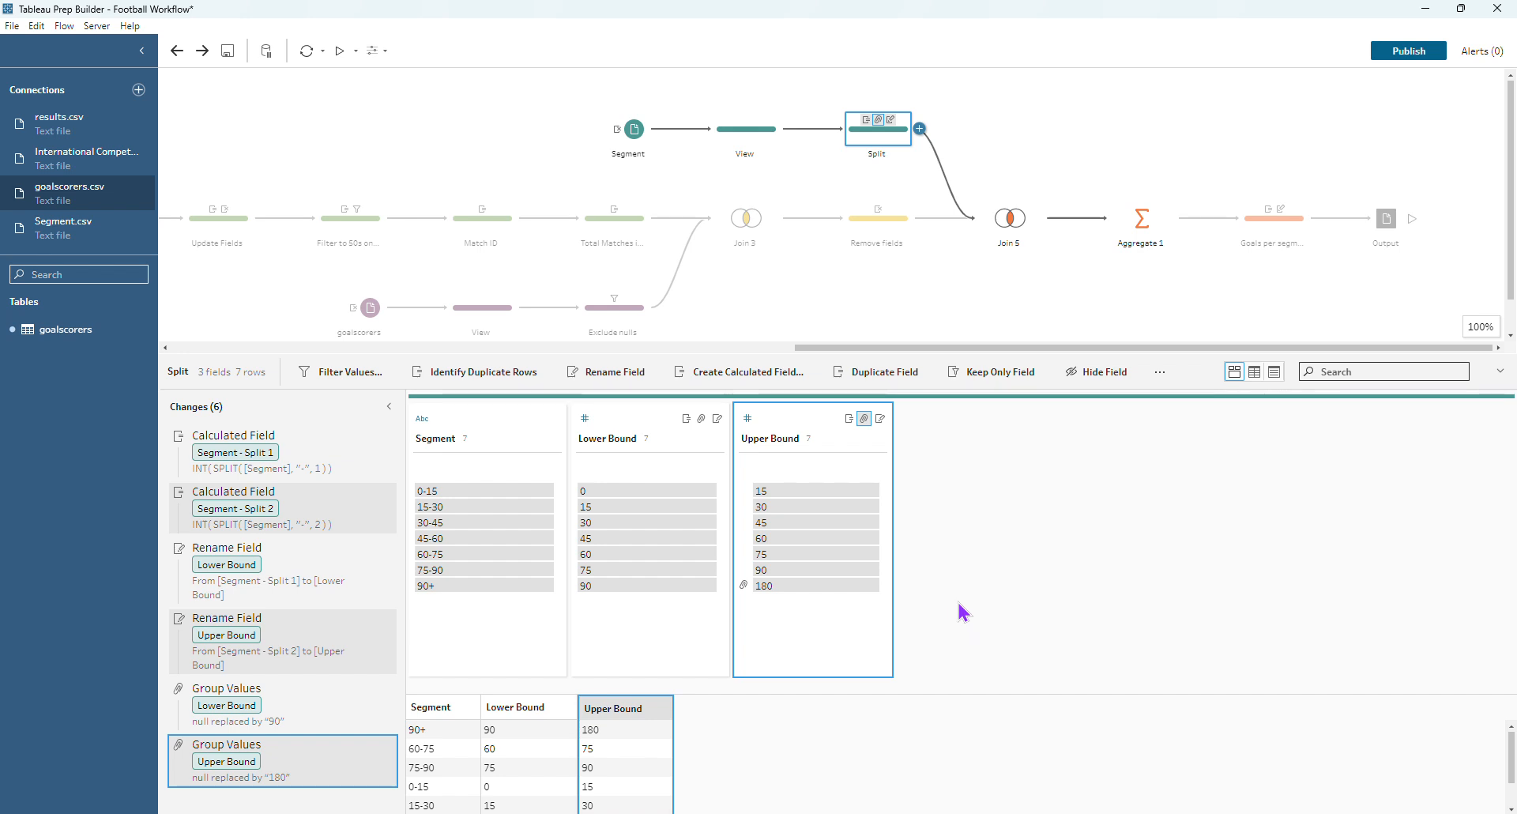
- Examine Join 5's minute clauses against Lower Bound and Upper Bound, and the grouped and aggregated fields of Aggregate 1
click(1008, 229)
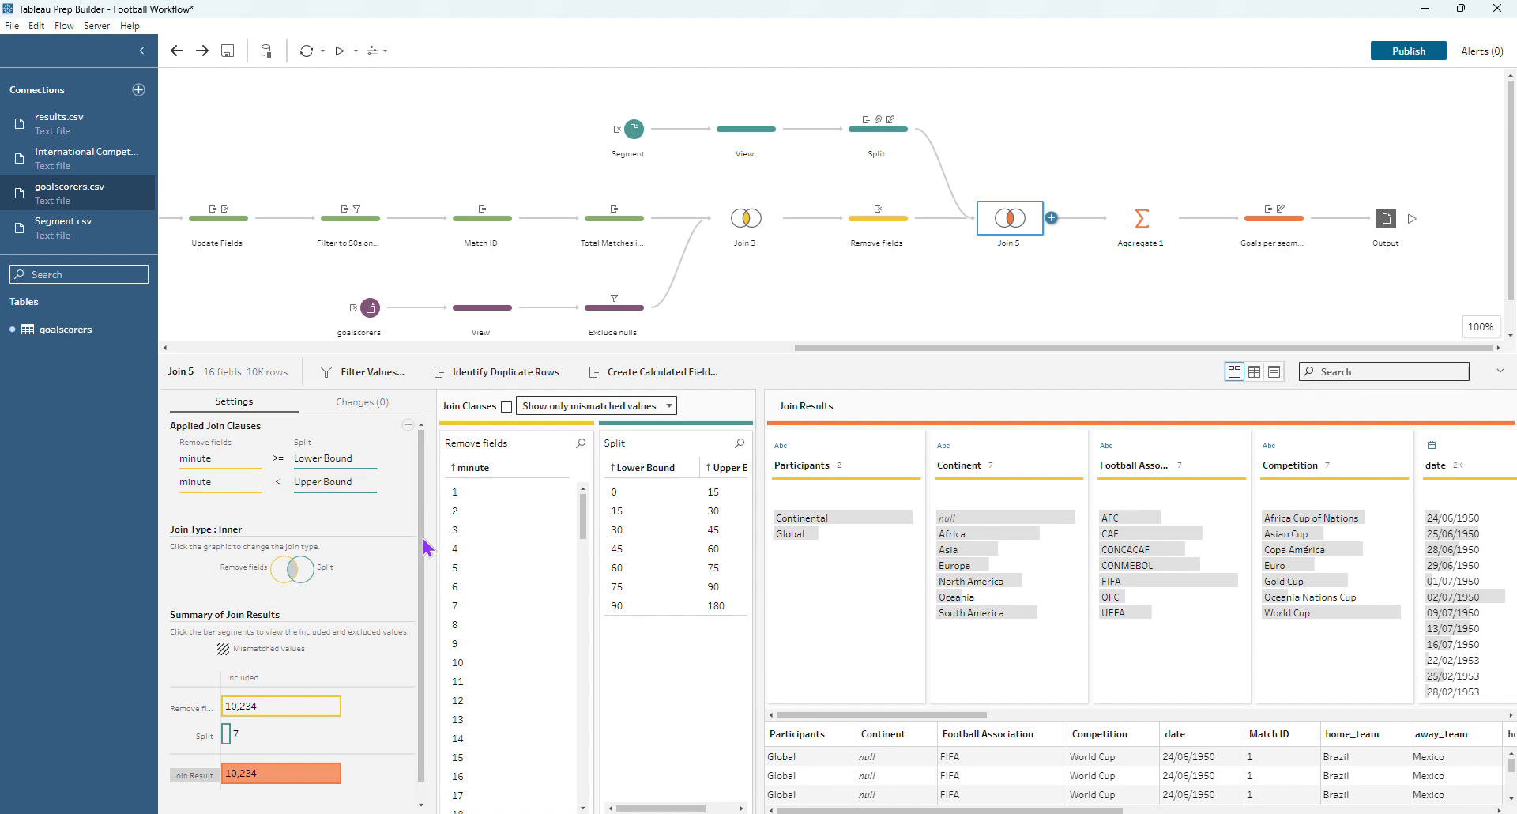
mouse_move(303, 776)
click(1145, 225)
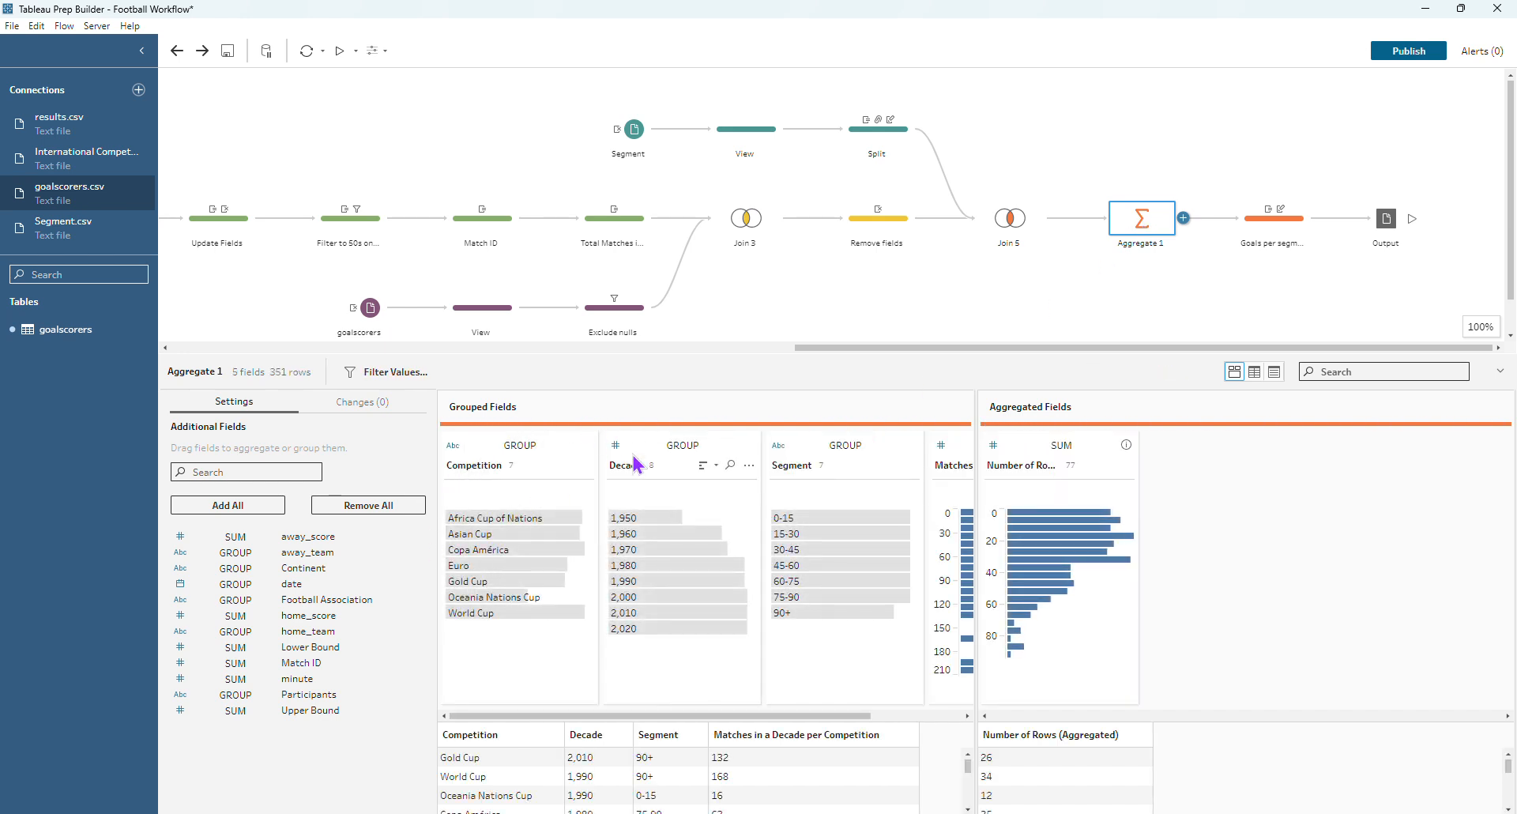
drag(825, 715, 918, 715)
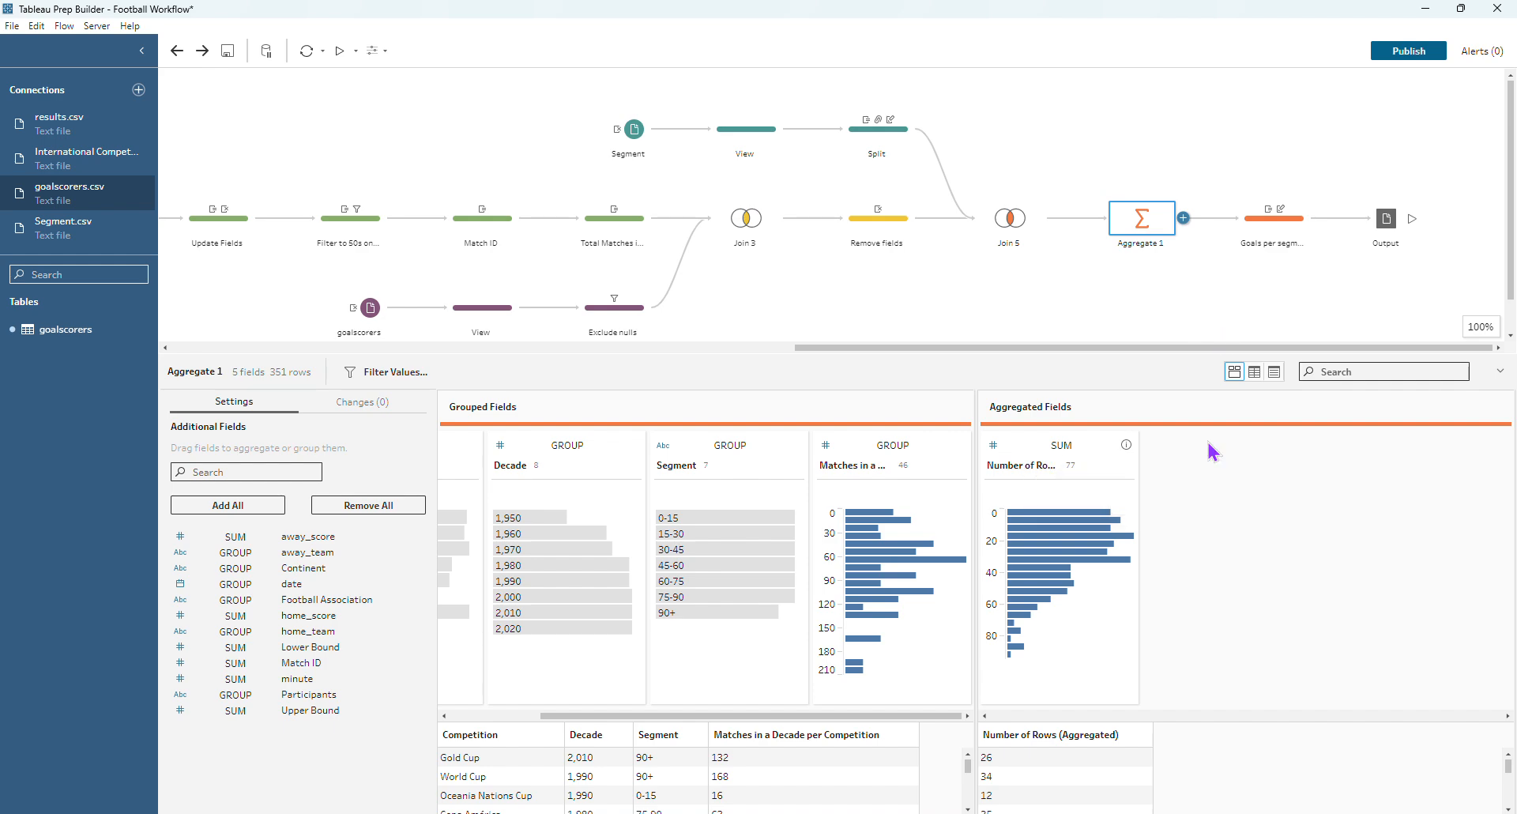
- Examine the Expected number of Goals formula in Goals per segment, close it unchanged, and highlight the 90+ segment's rows
click(1237, 230)
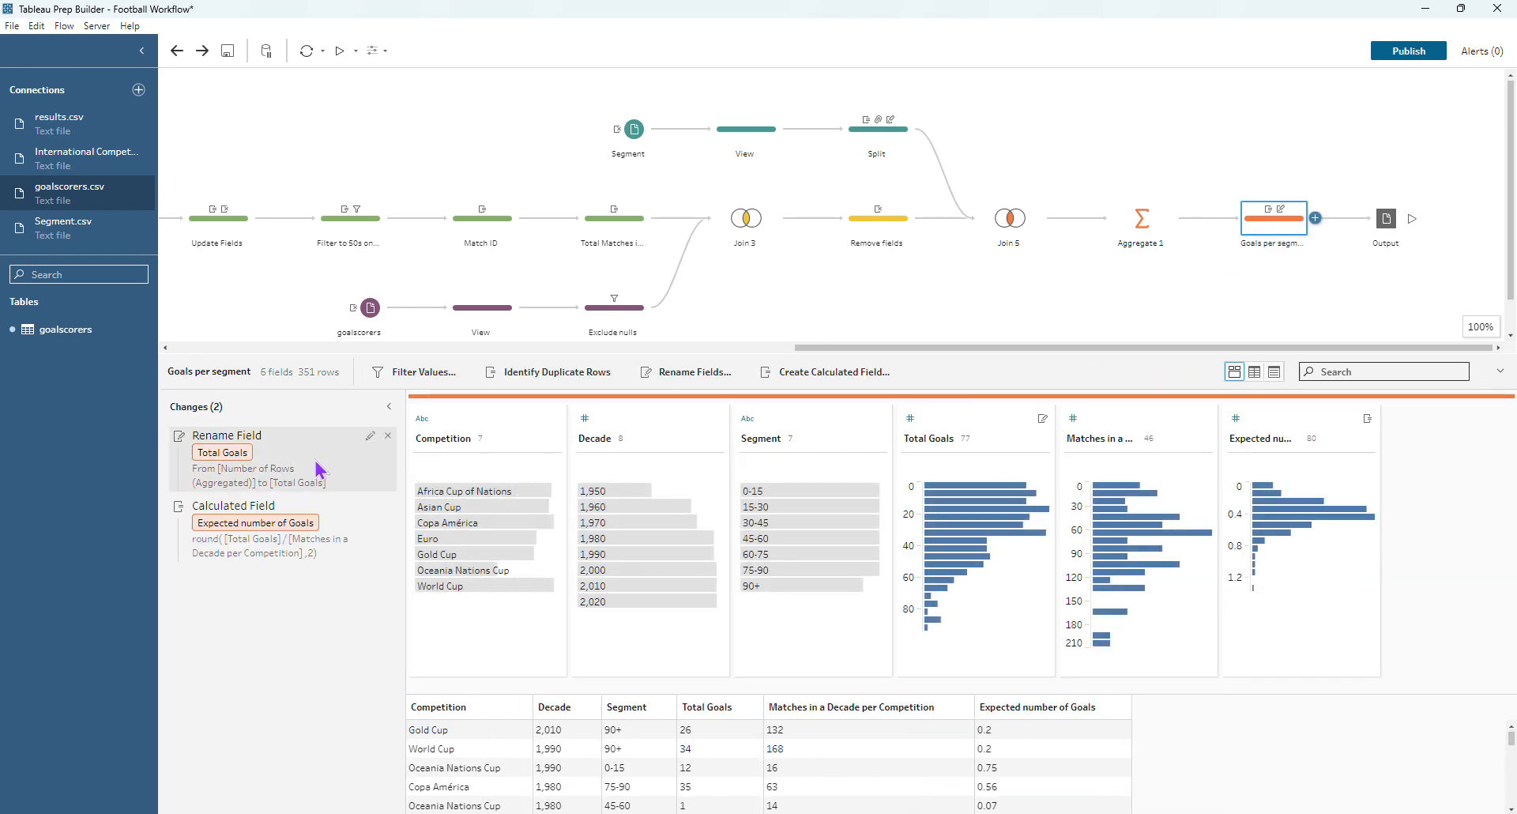
double_click(375, 522)
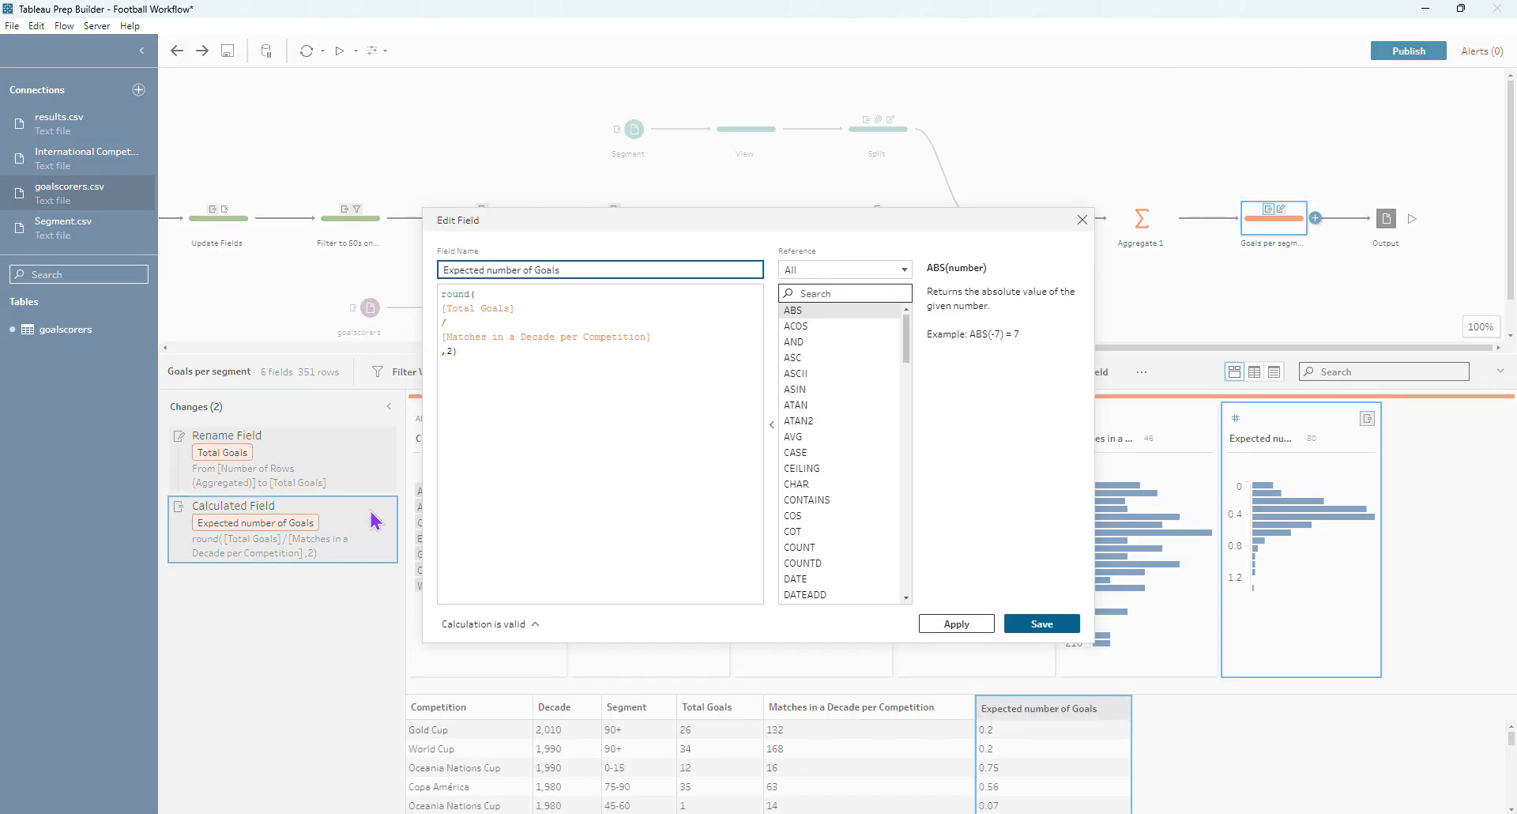
click(582, 308)
click(705, 337)
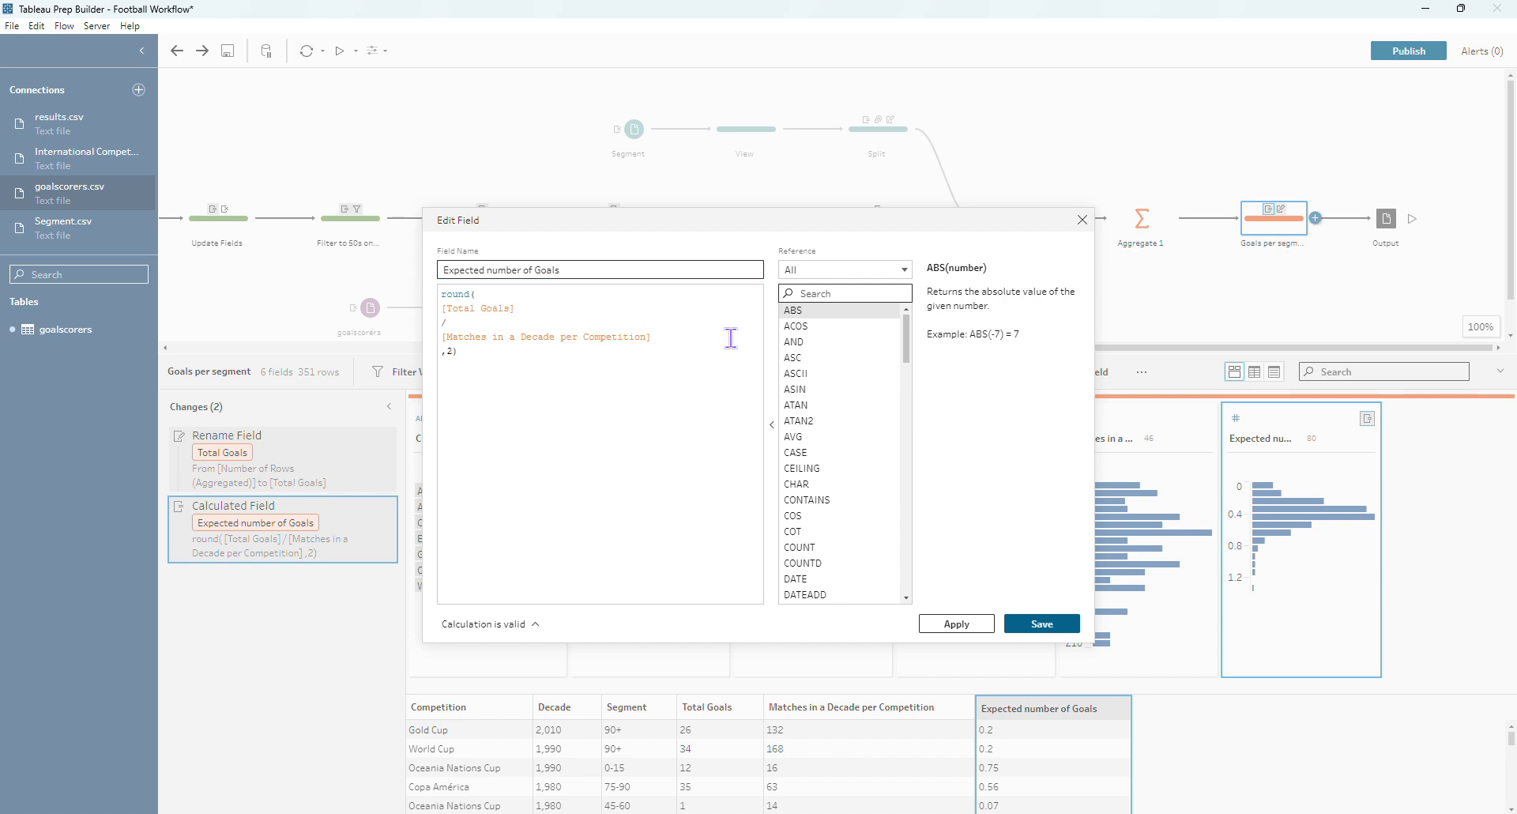
click(1083, 219)
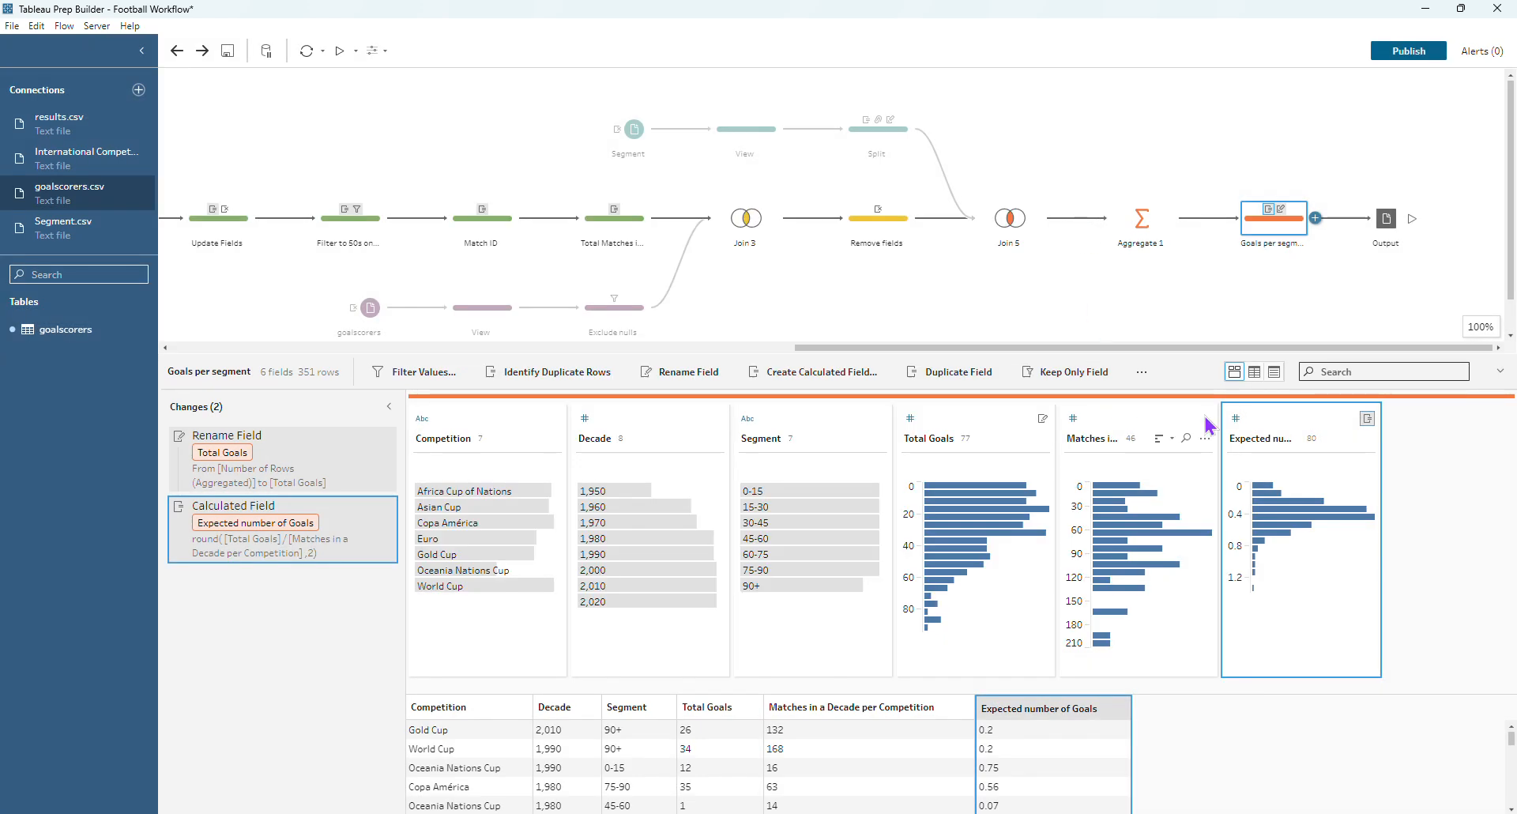
click(832, 589)
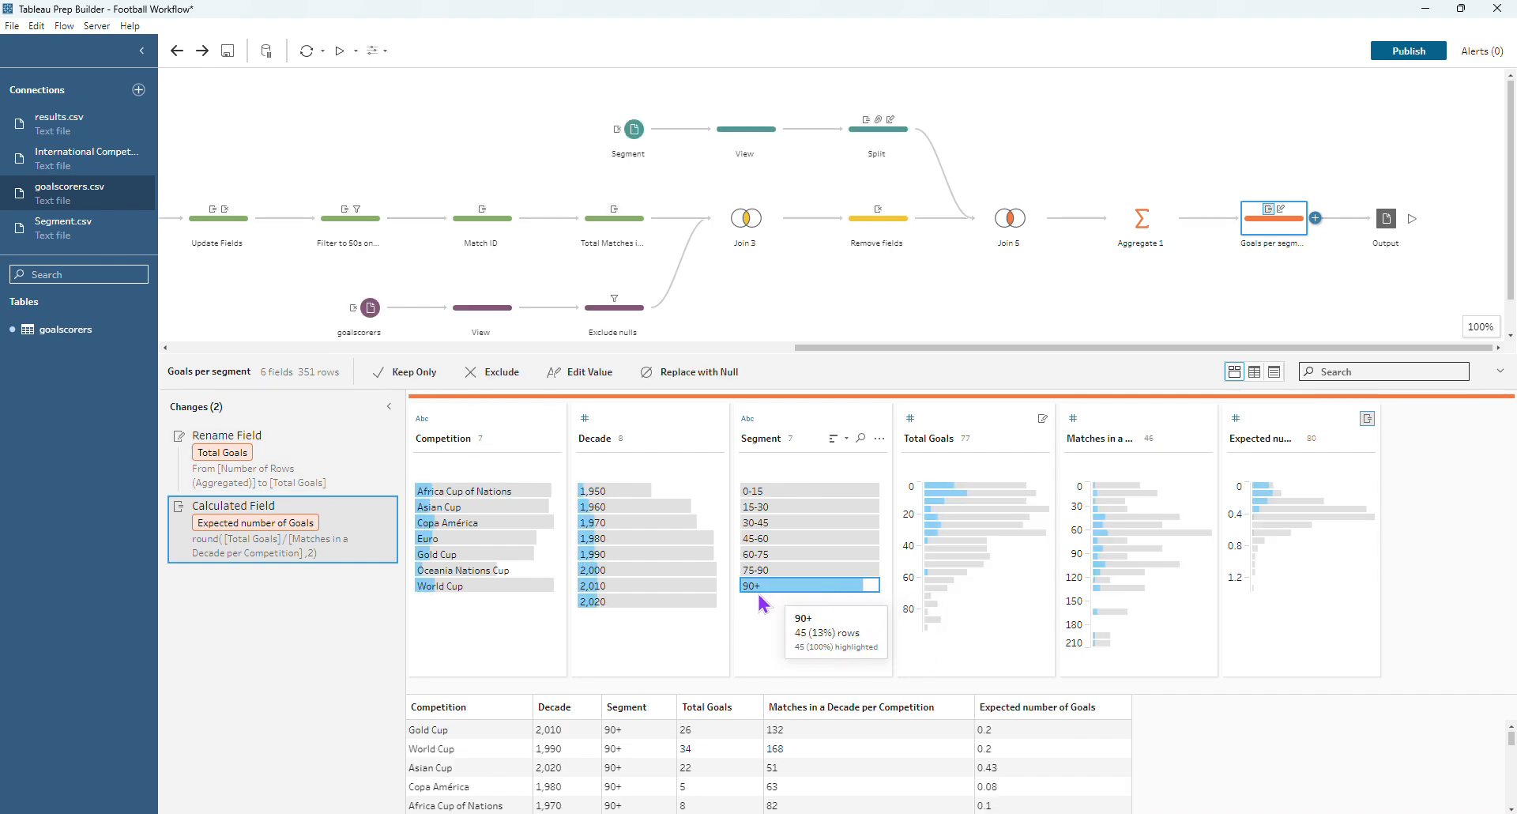